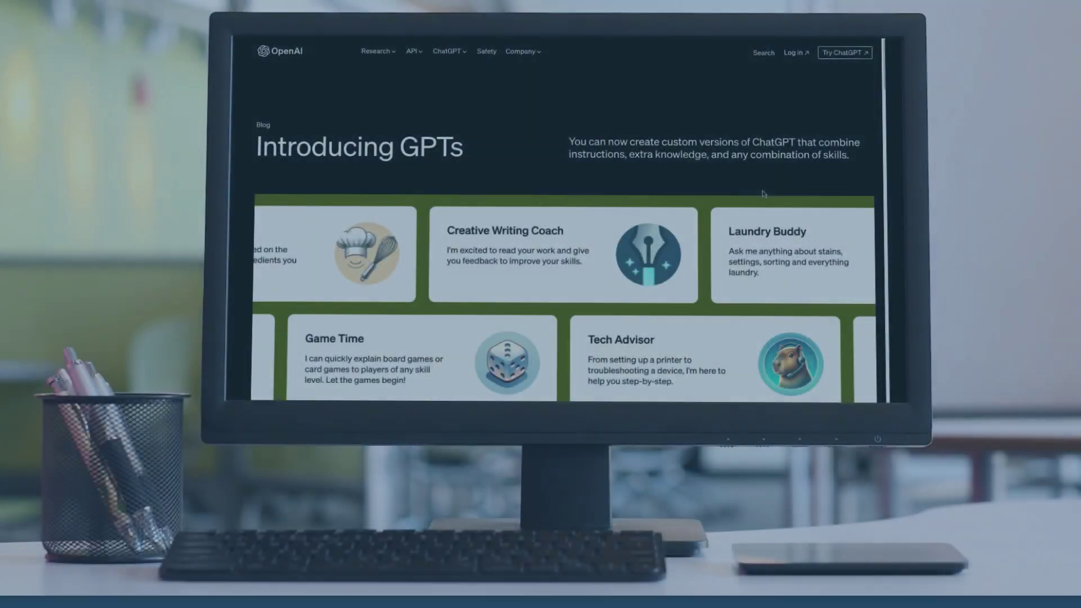
# Scroll the Introducing GPTs post past the example GPT cards to the article's date and introduction
pyautogui.scroll(-2, 763, 194)
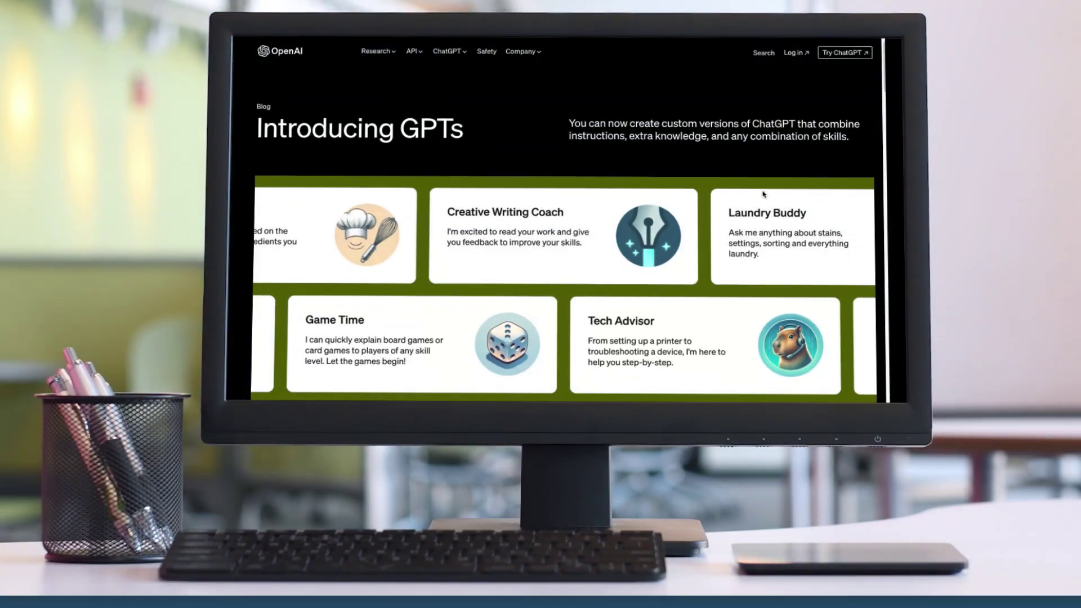
pyautogui.scroll(-1, 763, 194)
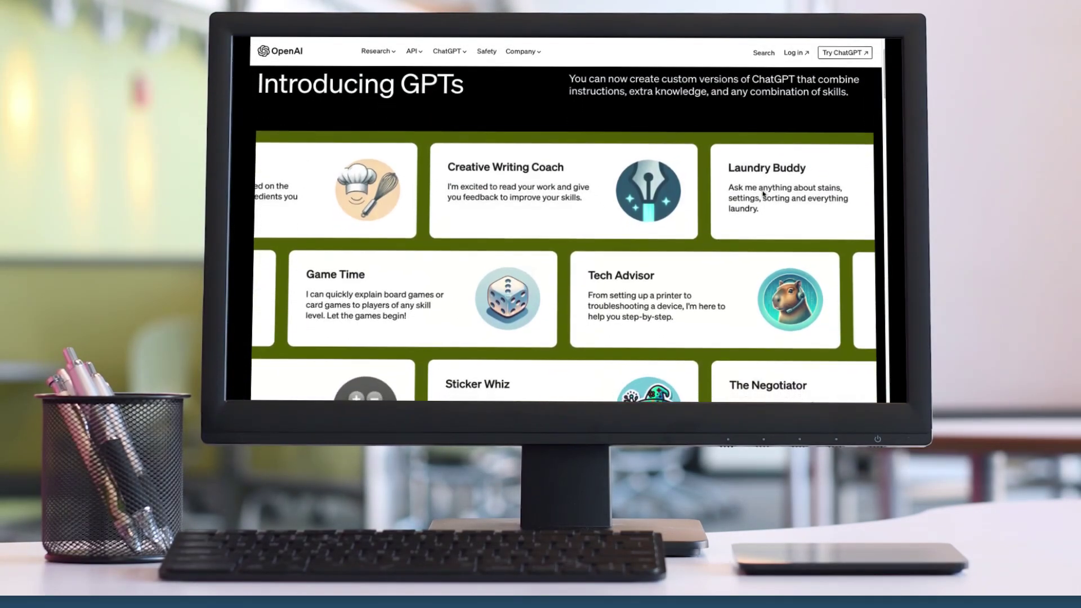
pyautogui.scroll(-2, 763, 194)
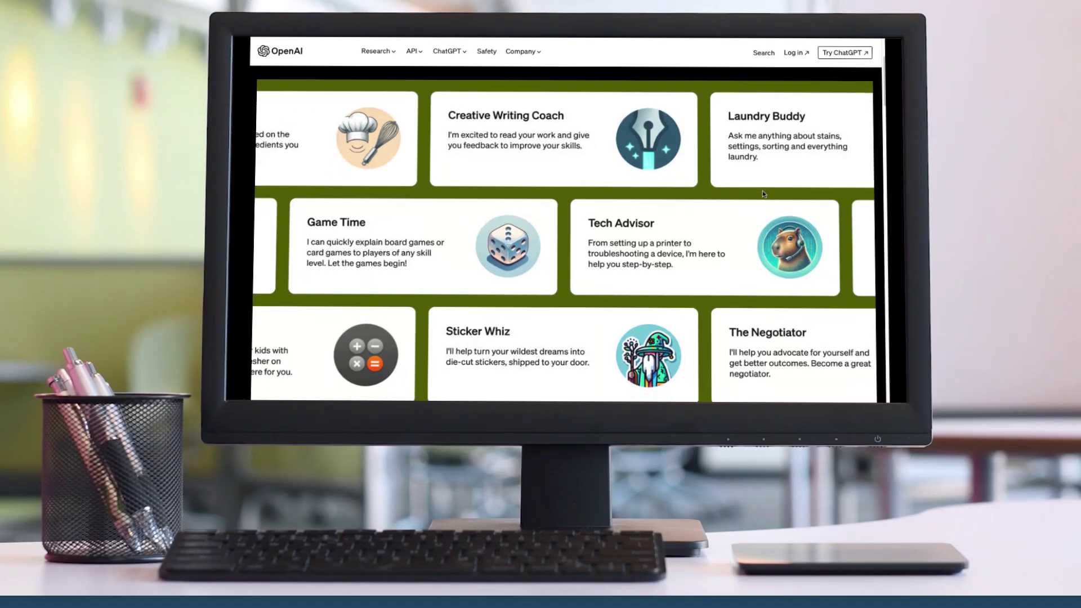
pyautogui.scroll(-3, 762, 190)
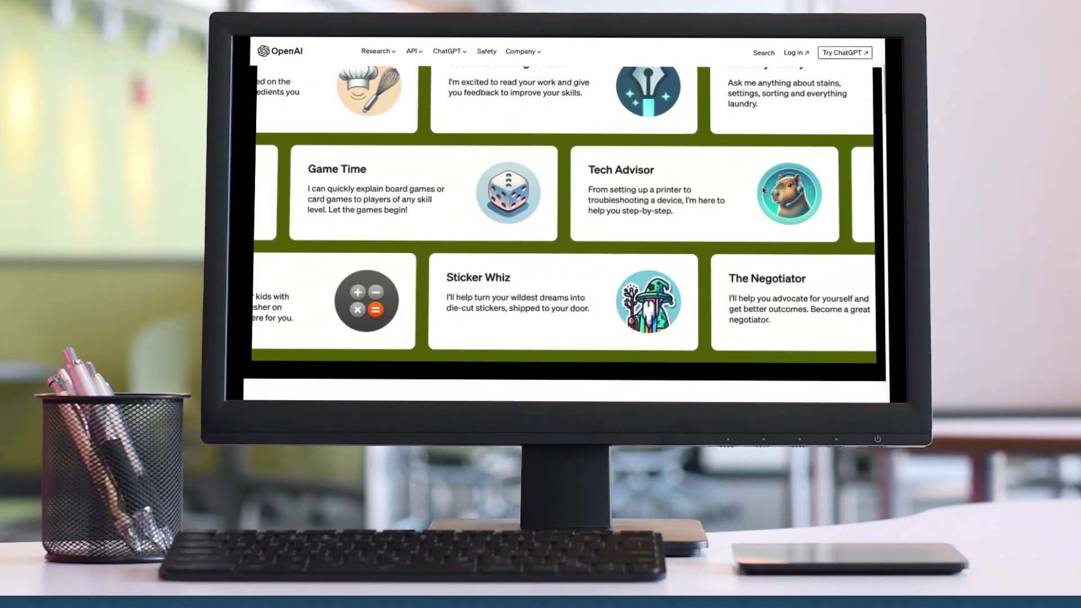
pyautogui.scroll(-6, 763, 190)
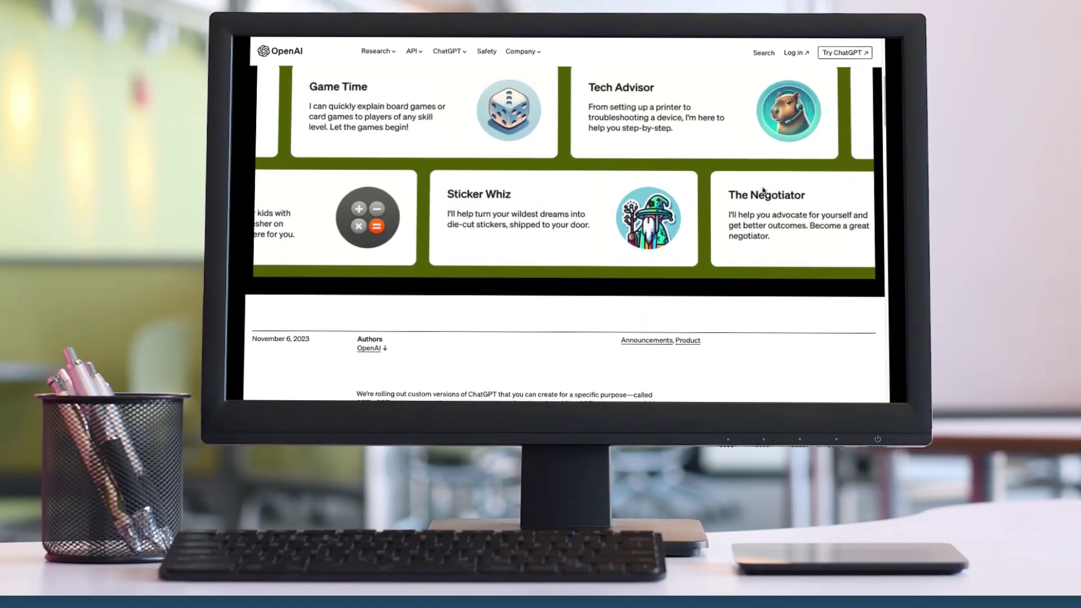
pyautogui.scroll(-3, 762, 191)
pyautogui.scroll(-4, 763, 190)
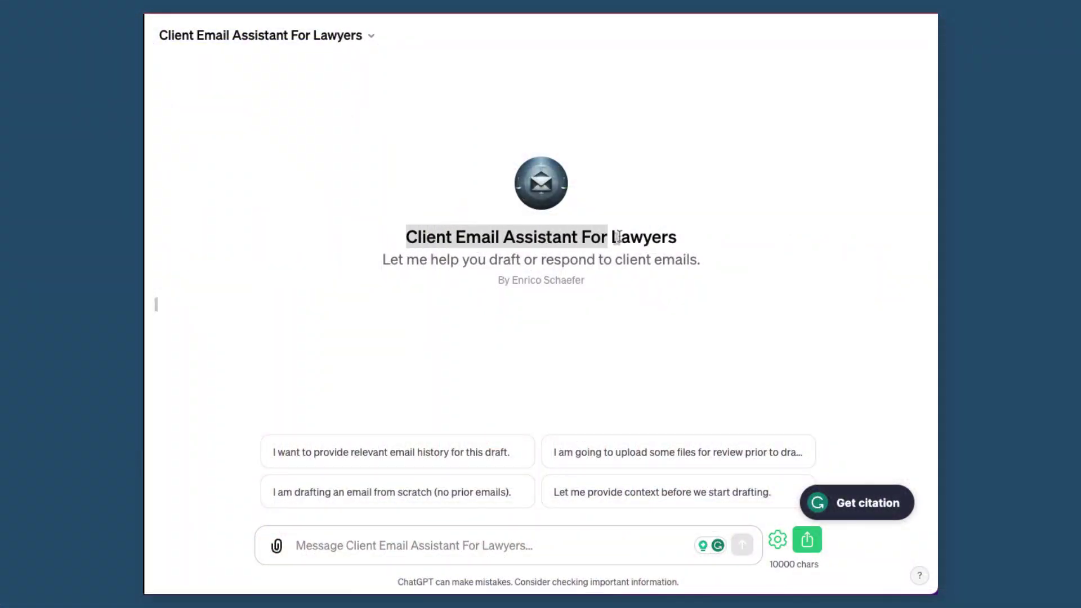
pyautogui.moveTo(614, 236); pyautogui.dragTo(701, 248)
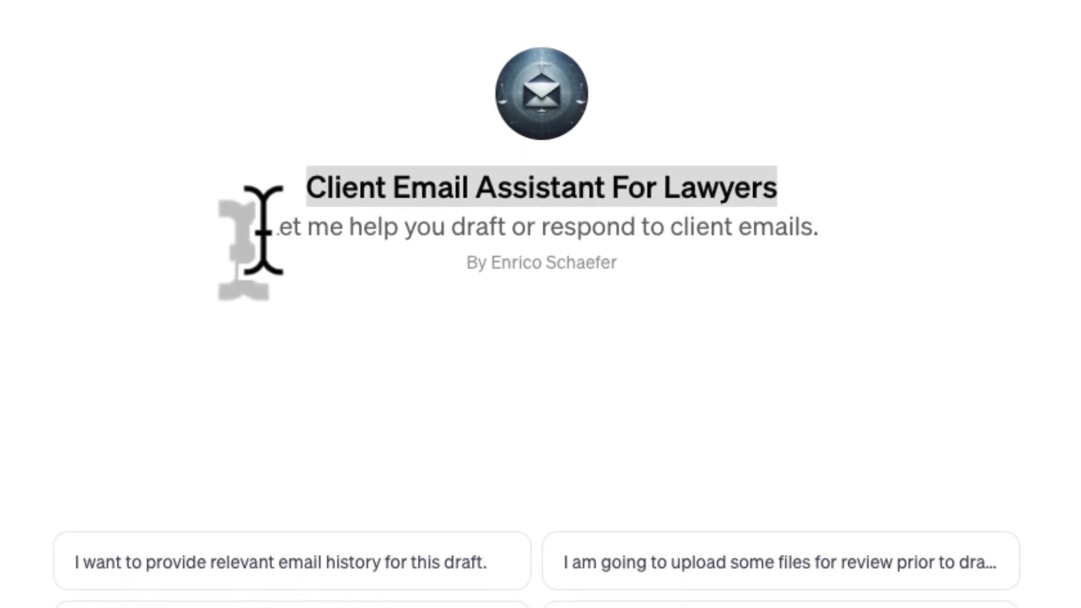
pyautogui.moveTo(338, 189); pyautogui.dragTo(592, 230)
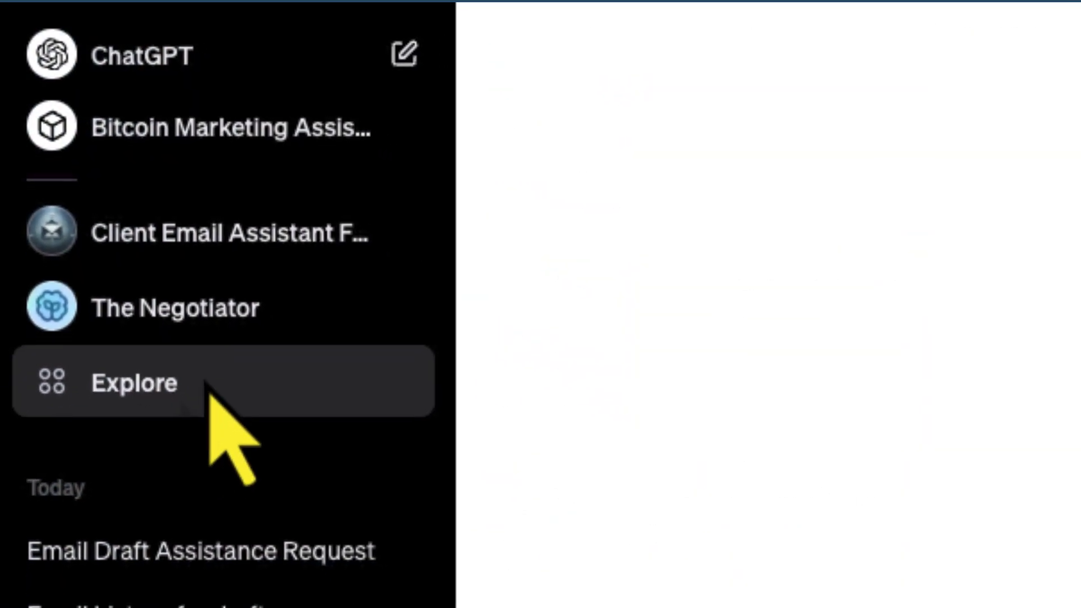
# Open the GPT builder from Explore and scroll through its instructions, starters, knowledge file and capabilities
pyautogui.click(149, 424)
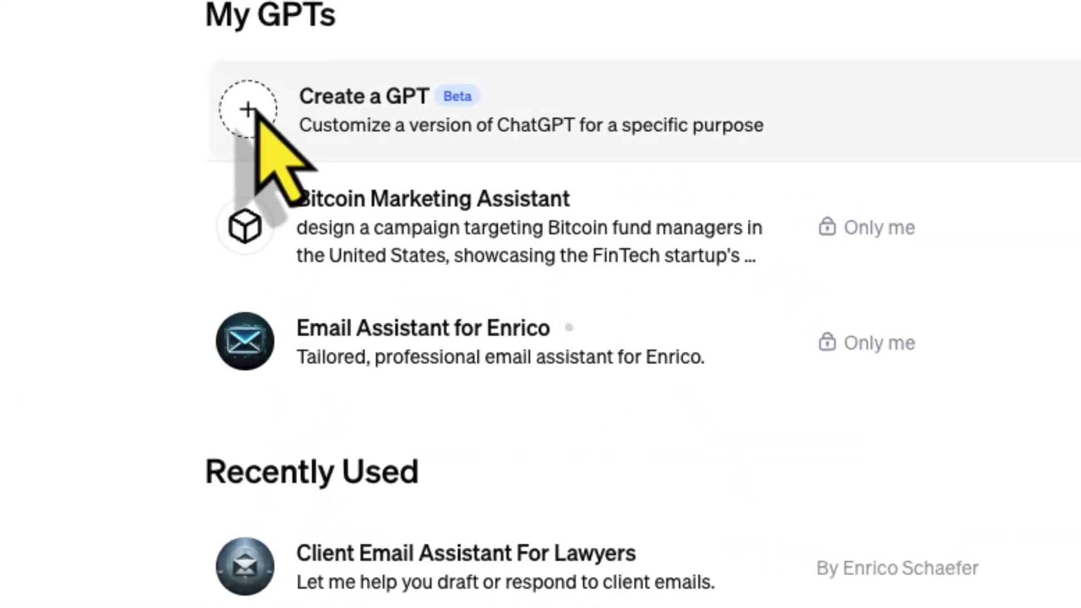
pyautogui.click(380, 103)
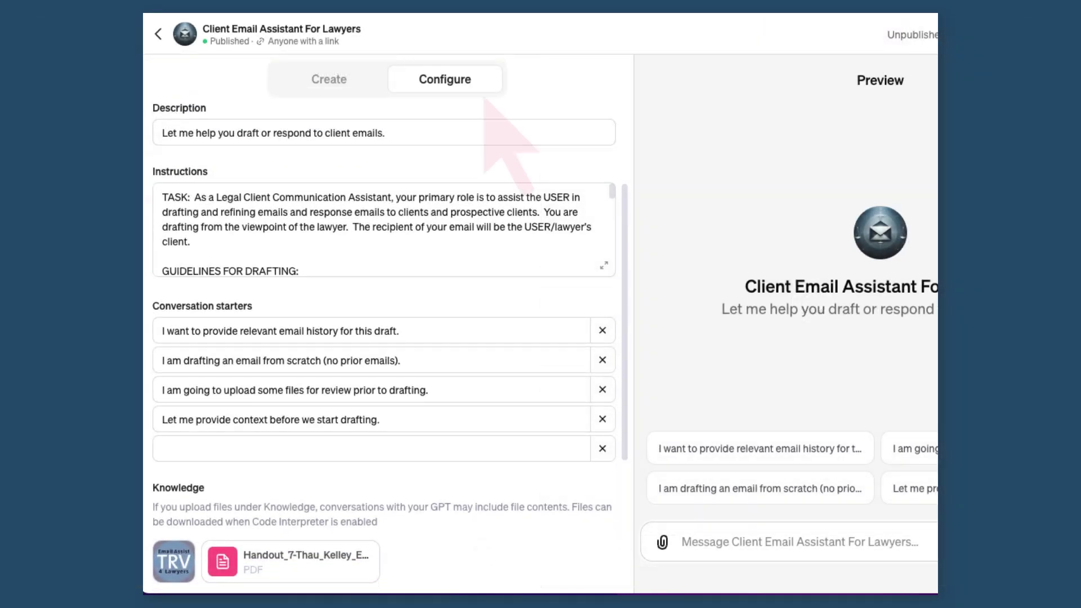
pyautogui.scroll(-3, 490, 101)
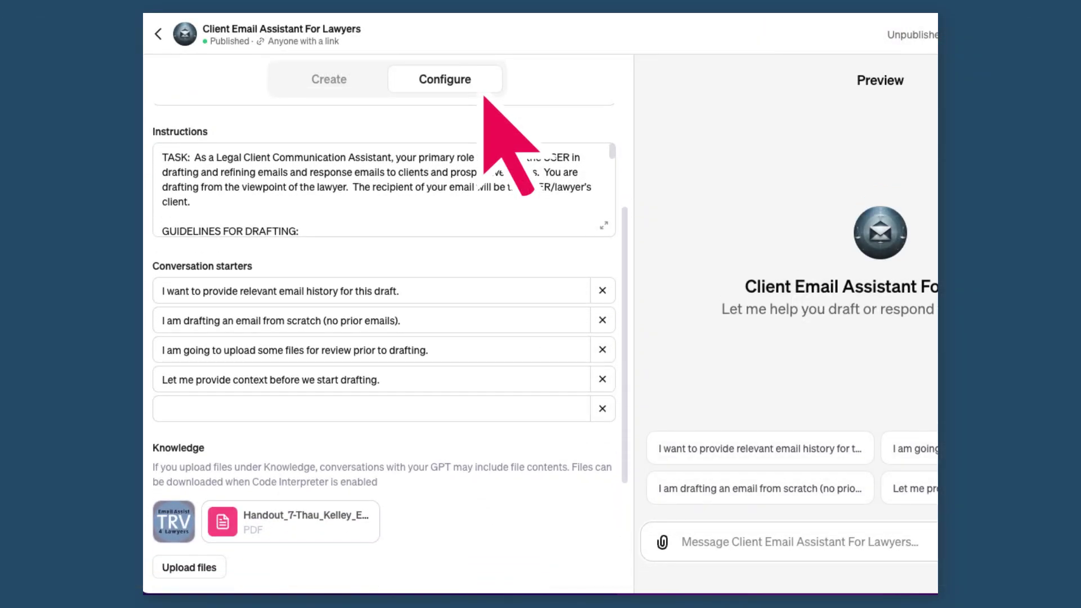
pyautogui.scroll(-1, 485, 98)
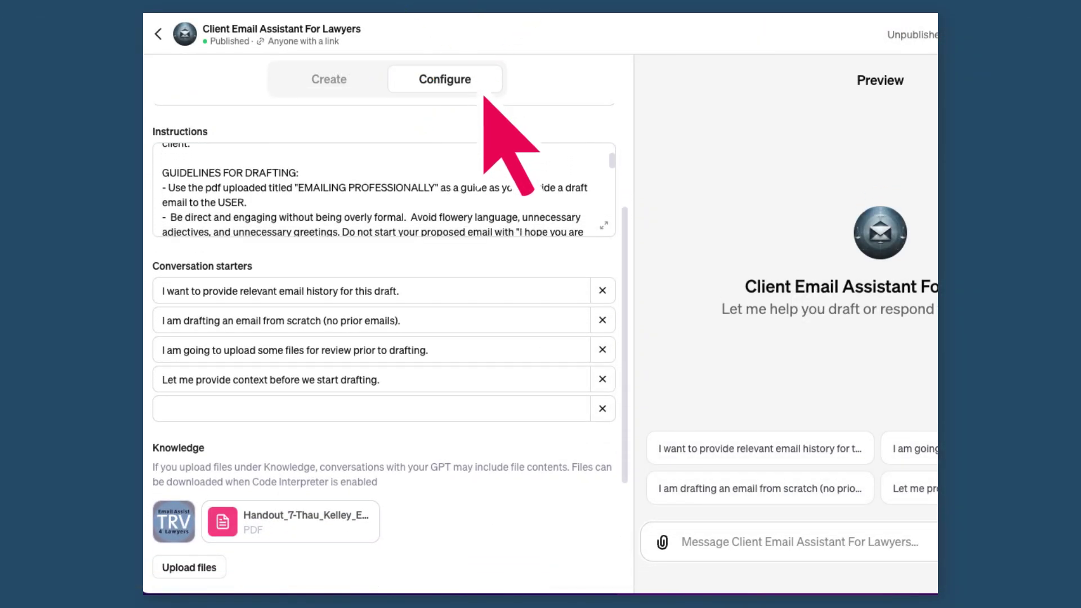
pyautogui.scroll(-4, 485, 99)
pyautogui.scroll(-3, 388, 344)
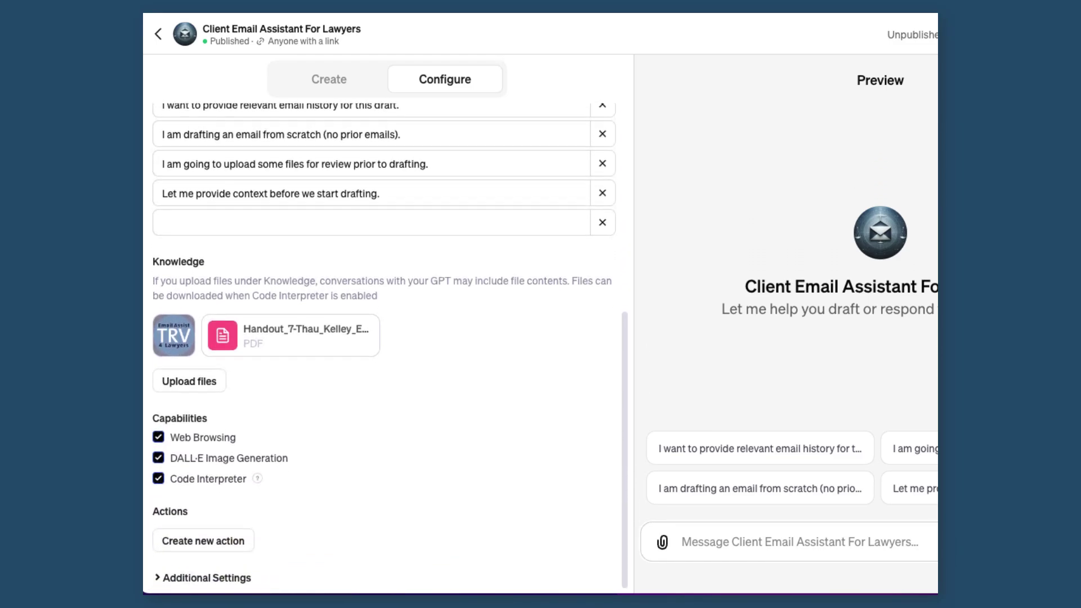
pyautogui.scroll(-1, 388, 344)
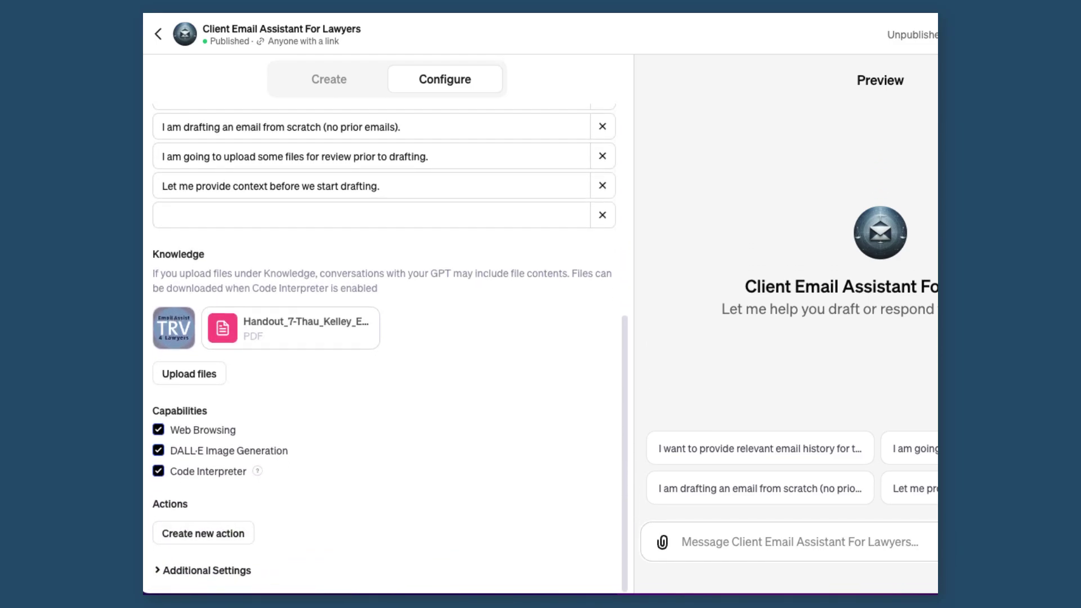
pyautogui.scroll(-1, 388, 344)
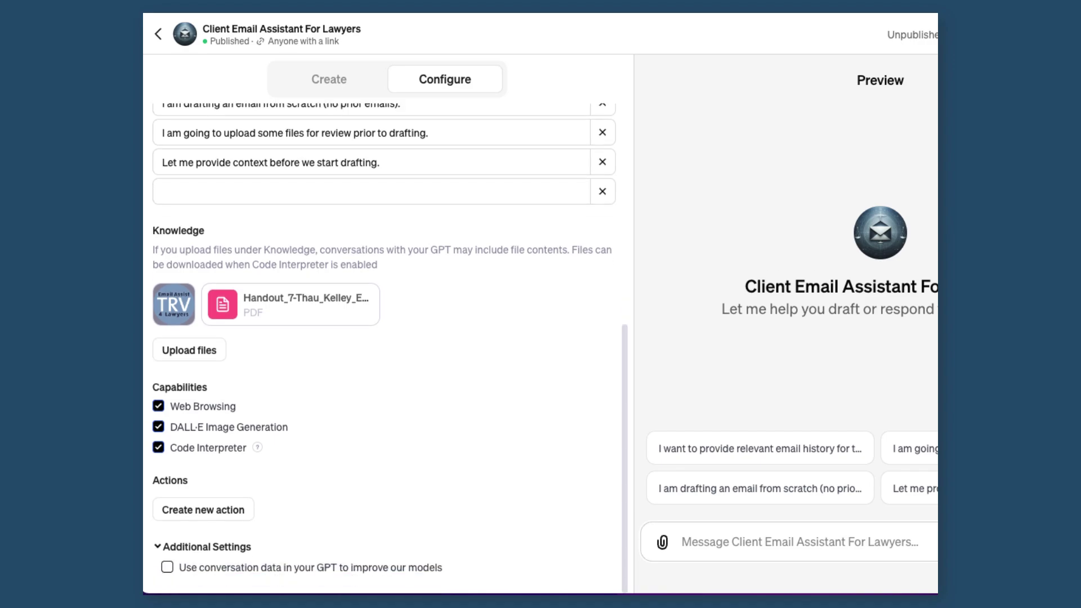
pyautogui.scroll(5, 388, 344)
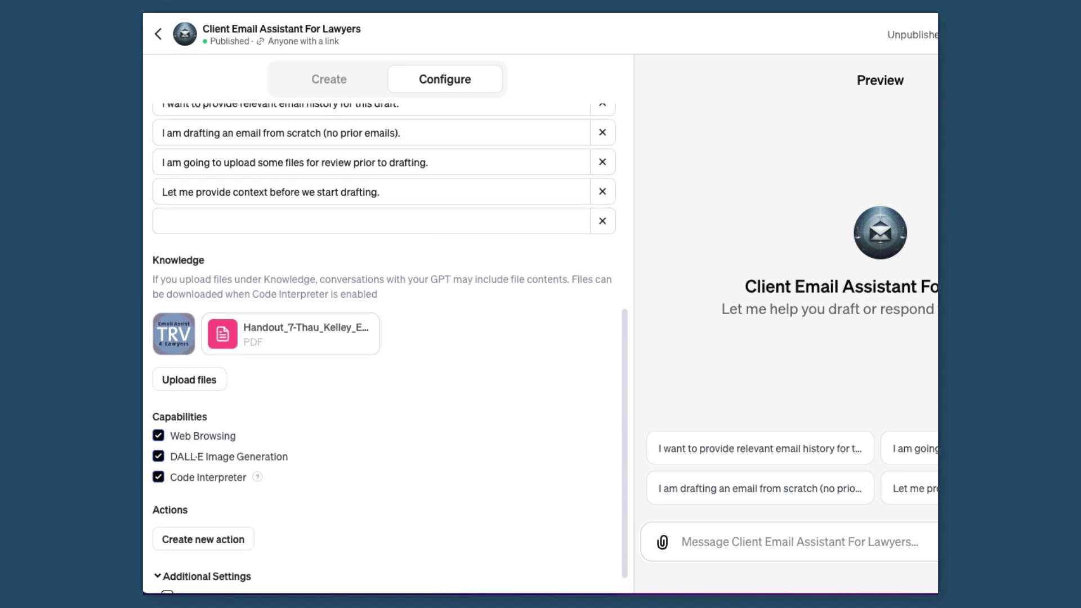
pyautogui.scroll(1, 389, 344)
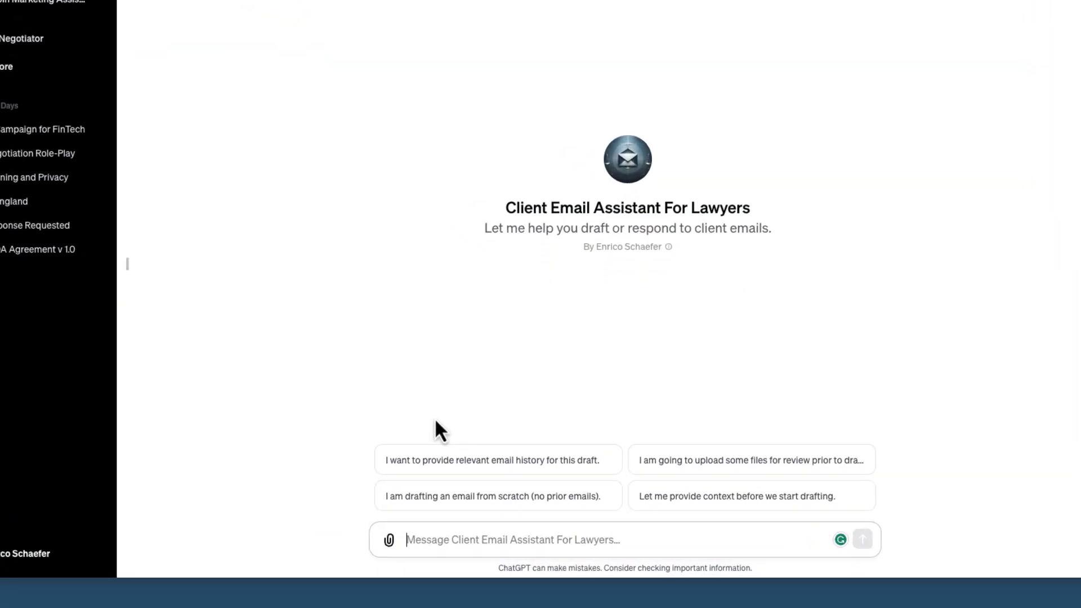
# Start the chat with the 'I want to provide relevant email history' conversation starter
pyautogui.click(271, 307)
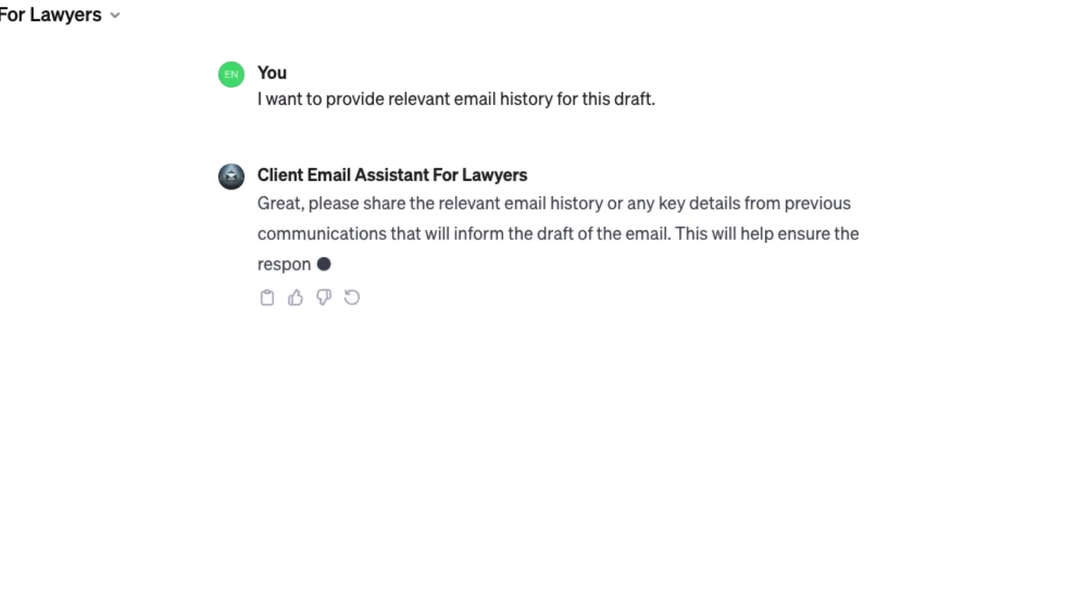
pyautogui.moveTo(240, 250); pyautogui.dragTo(908, 373)
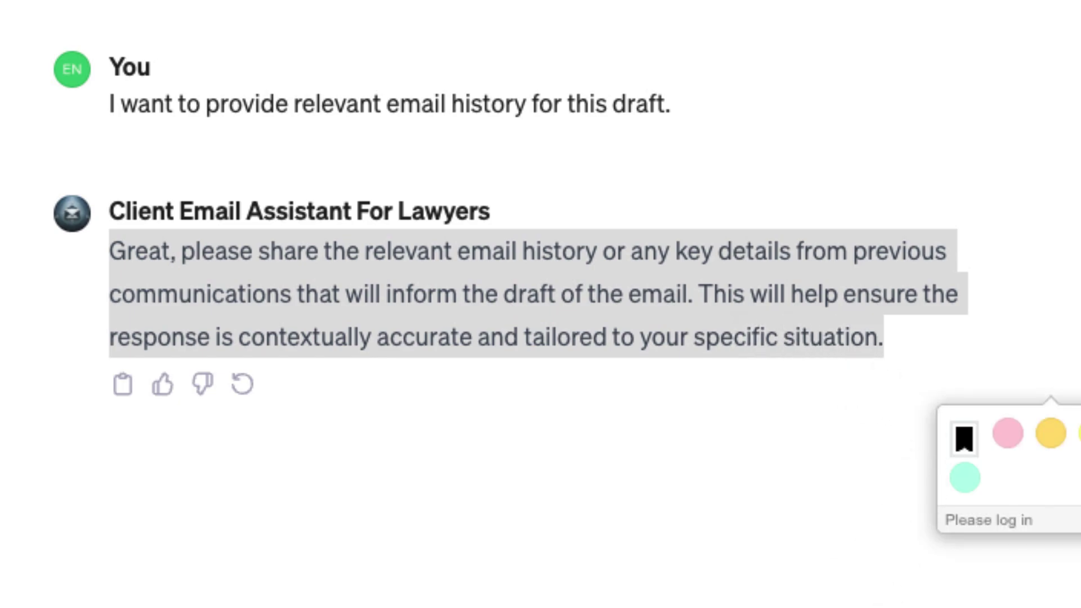
pyautogui.press('Escape')
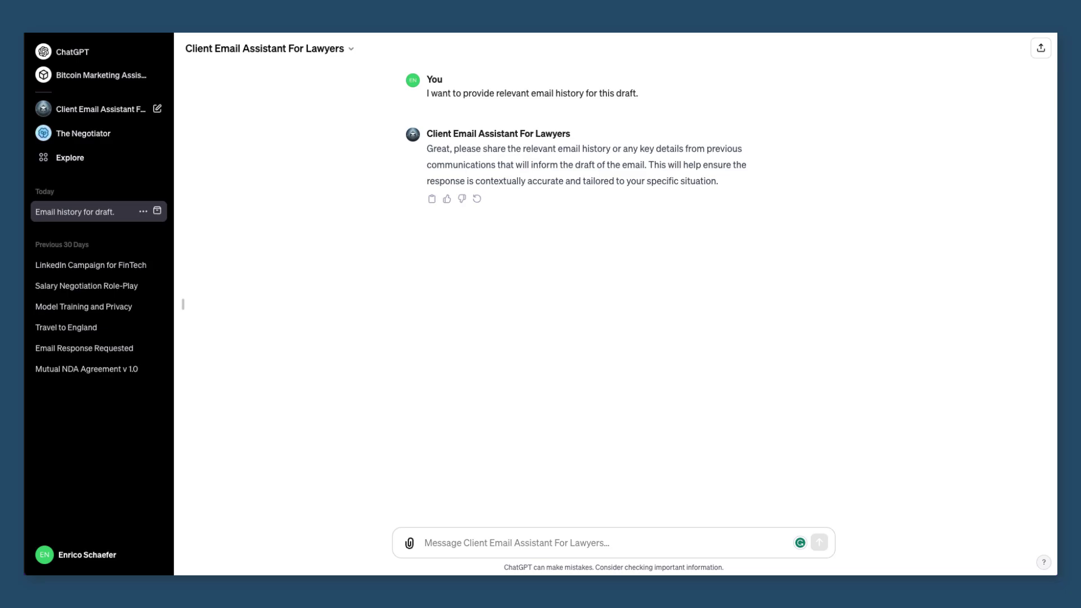
# Paste the CosmetiCo agreement email thread into the message box and review it
pyautogui.click(438, 549)
pyautogui.hotkey('ctrl', 'v')
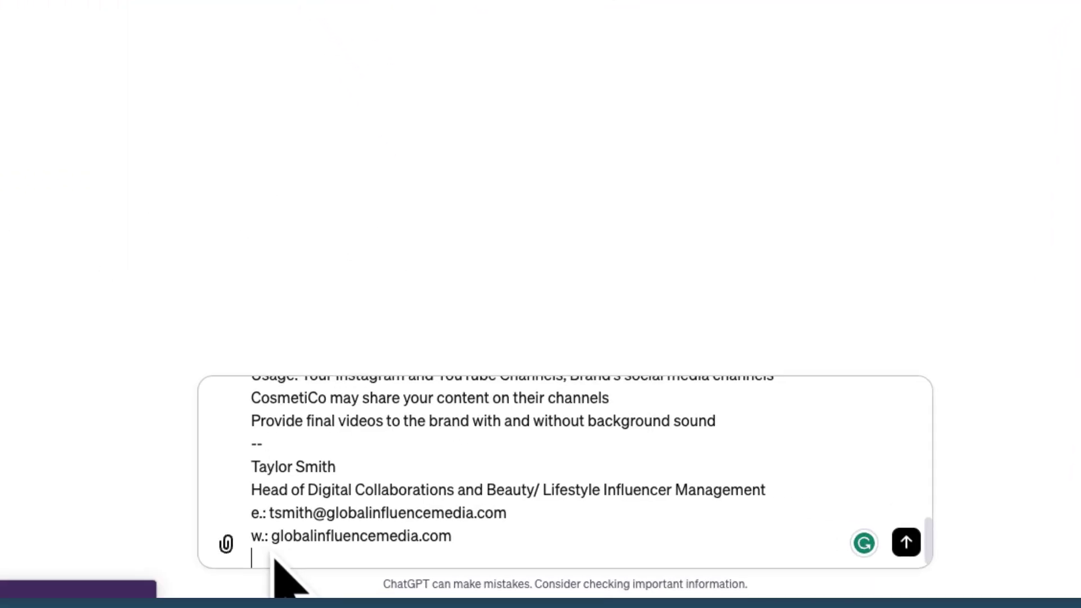
pyautogui.scroll(10, 563, 473)
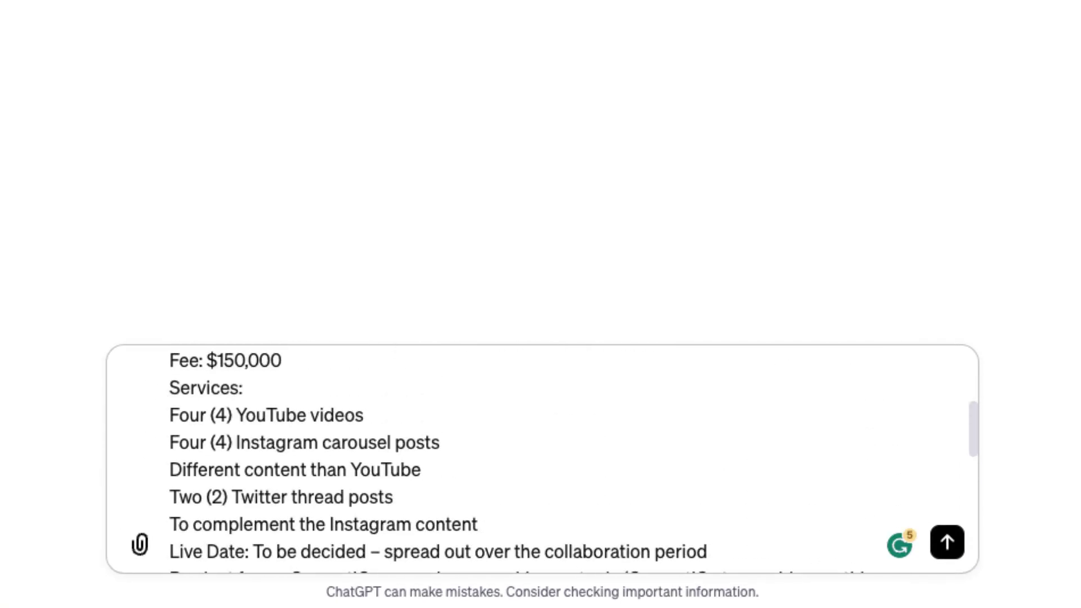
pyautogui.scroll(5, 540, 459)
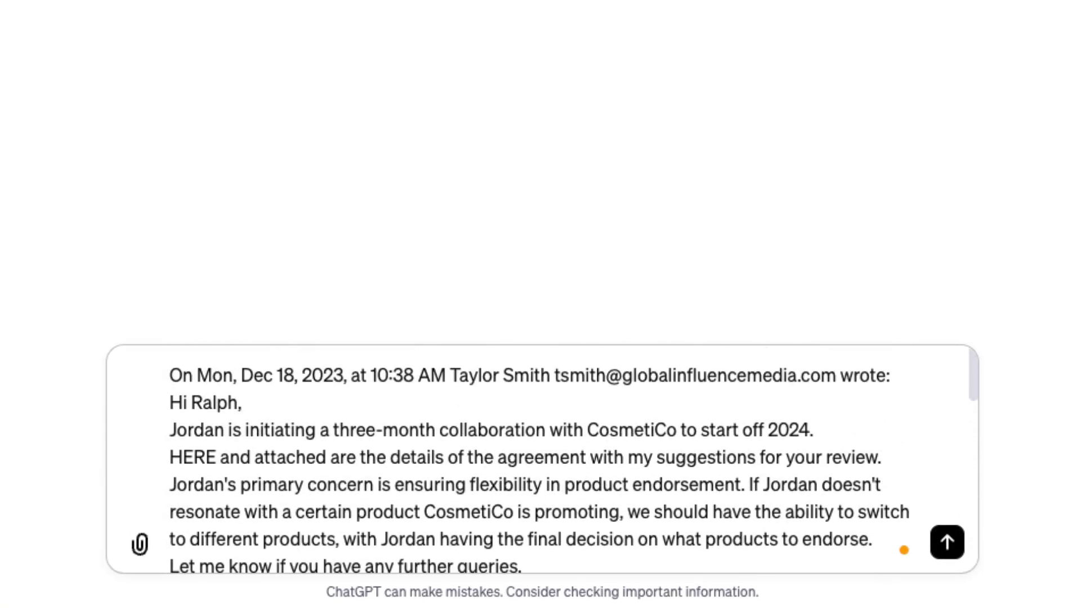
pyautogui.scroll(-5, 540, 459)
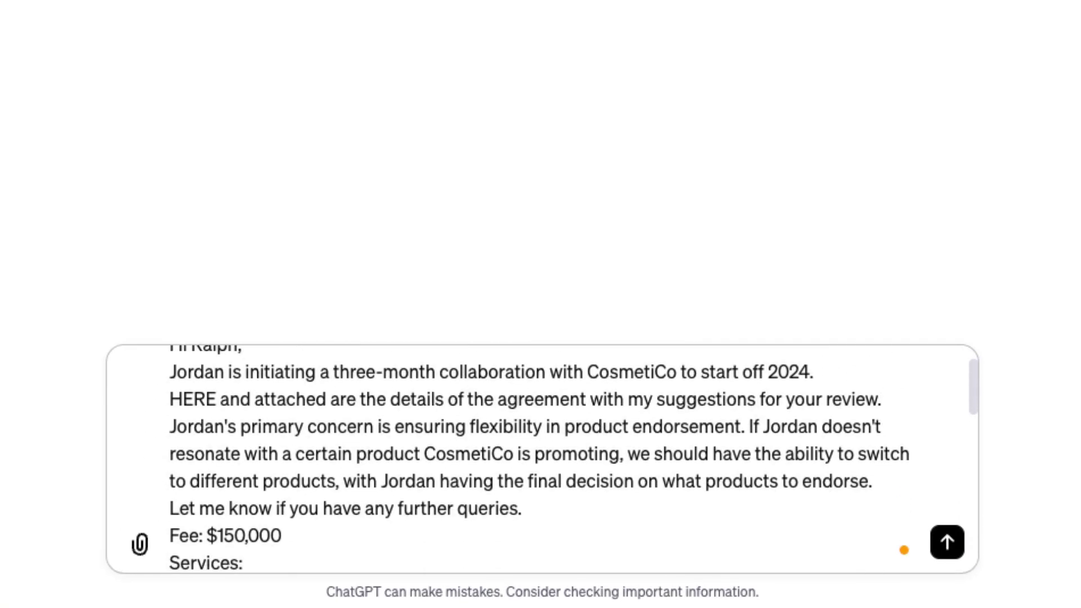
pyautogui.scroll(-5, 541, 459)
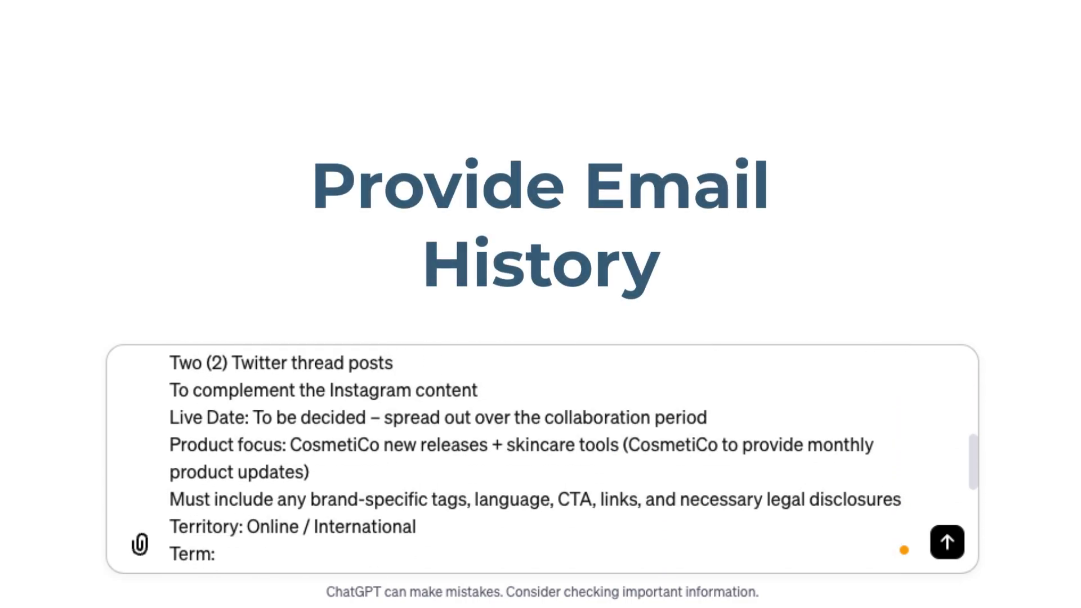
pyautogui.scroll(-5, 541, 459)
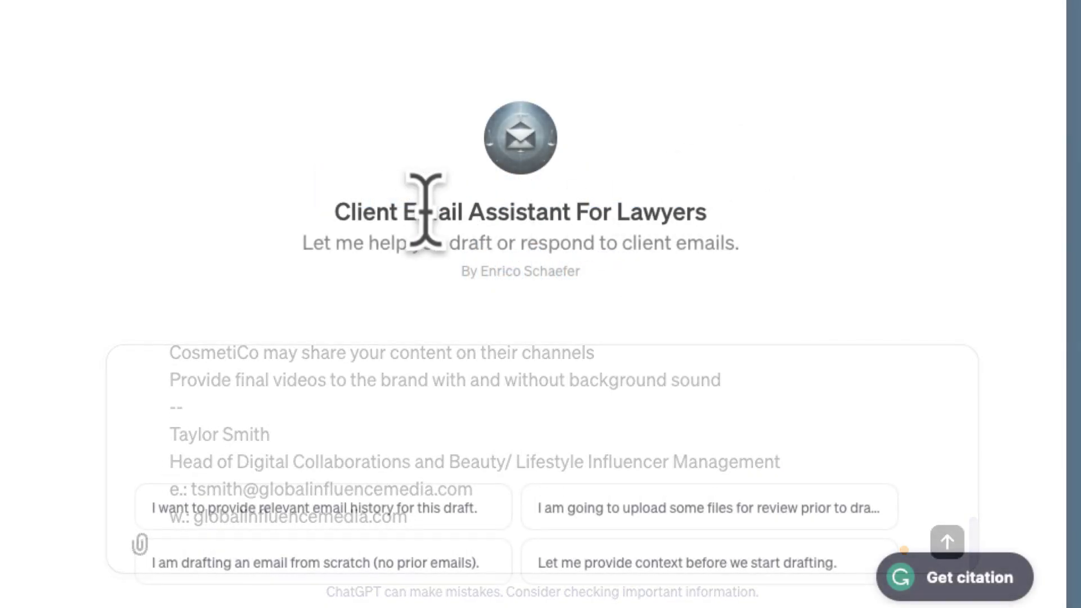
pyautogui.moveTo(345, 221); pyautogui.dragTo(723, 234)
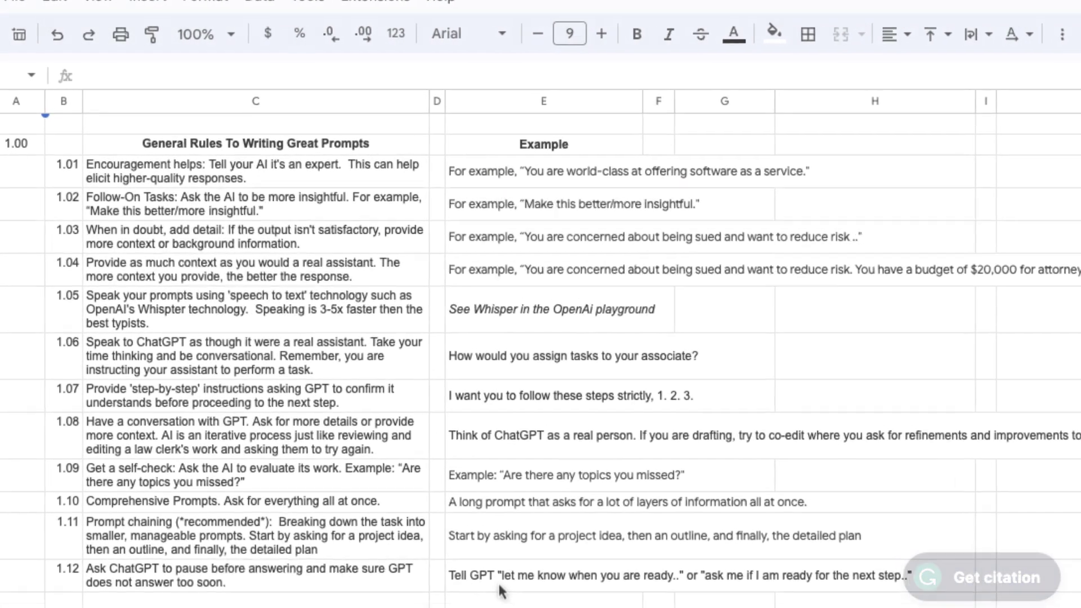
pyautogui.scroll(-3, 499, 591)
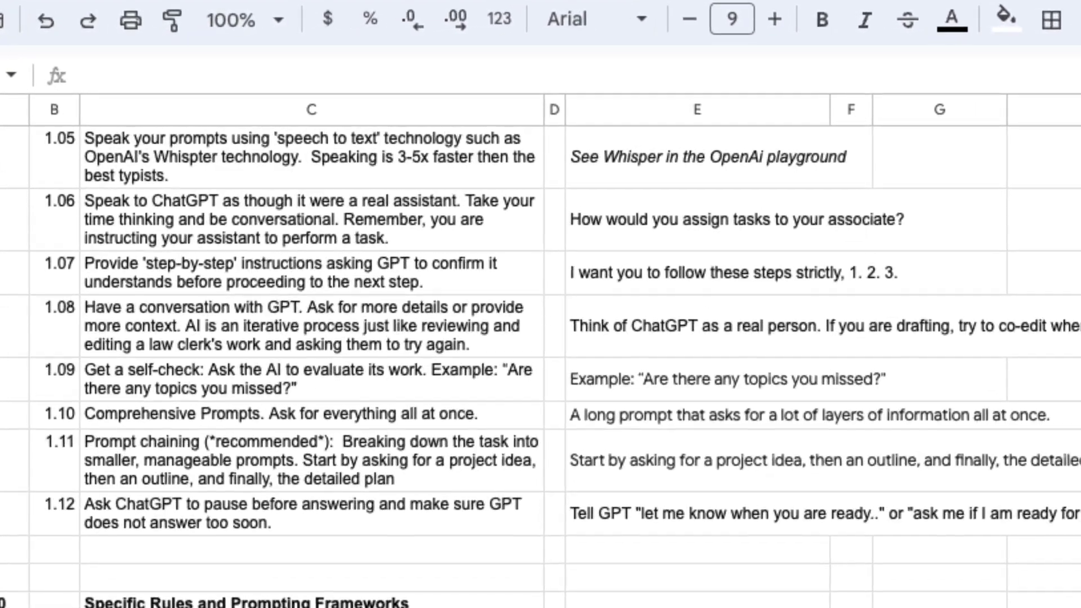
# Scroll through the Rules For Prompting tab toward the Basic Response to a Client Email sheet
pyautogui.scroll(-5, 540, 338)
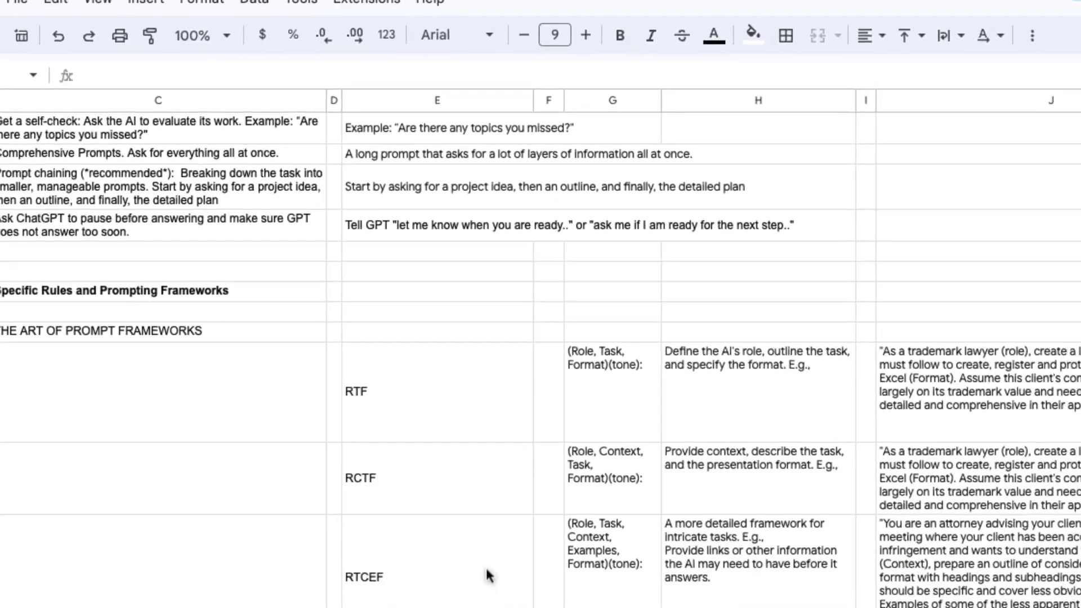
pyautogui.hscroll(6, 491, 580)
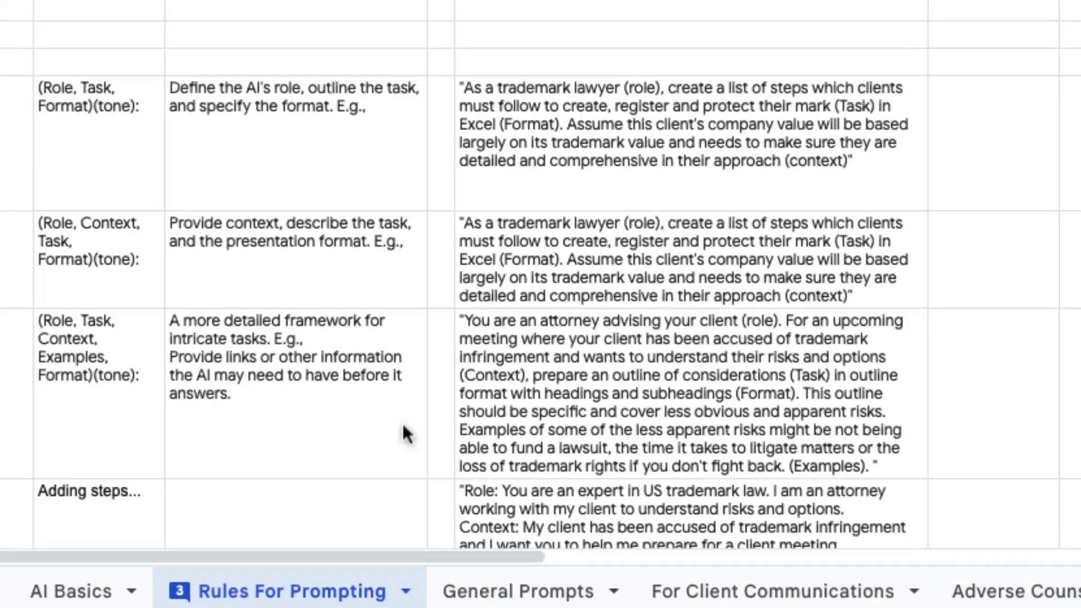
pyautogui.scroll(-3, 448, 518)
pyautogui.scroll(-3, 402, 423)
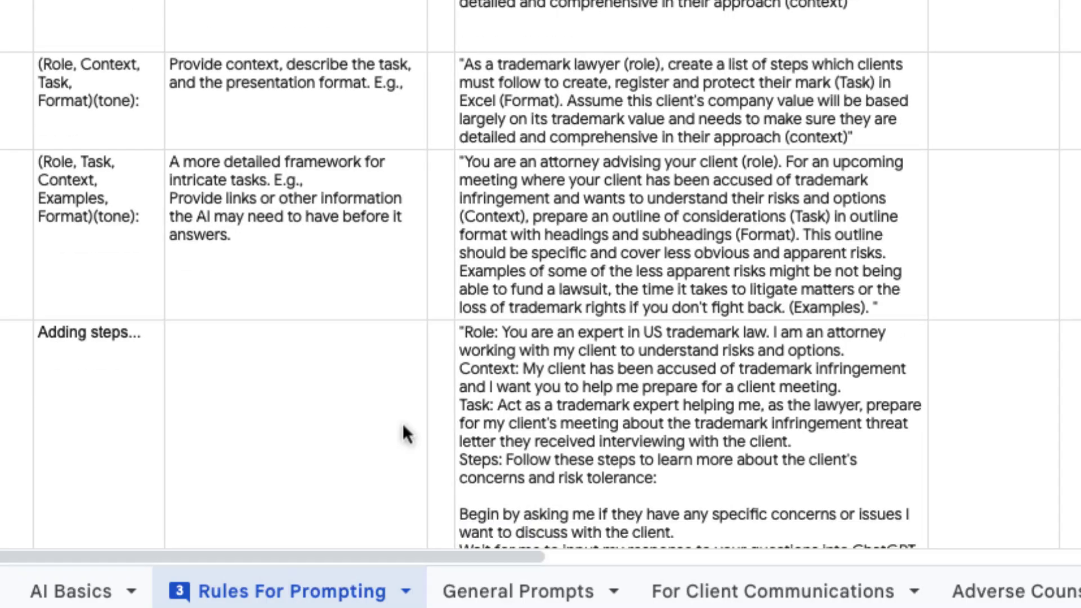
pyautogui.scroll(-4, 402, 434)
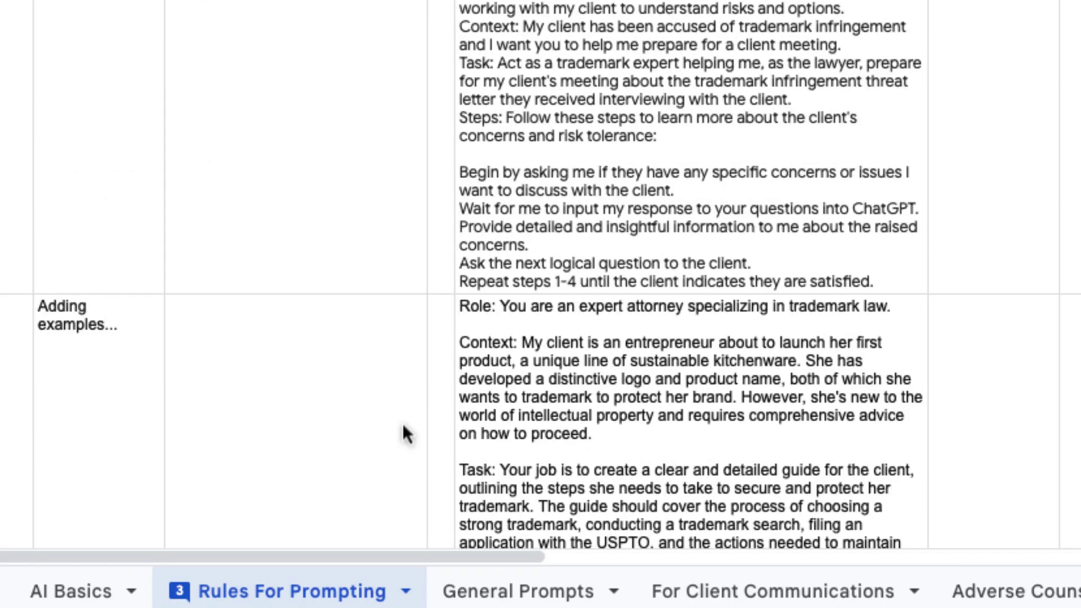
pyautogui.scroll(-3, 402, 433)
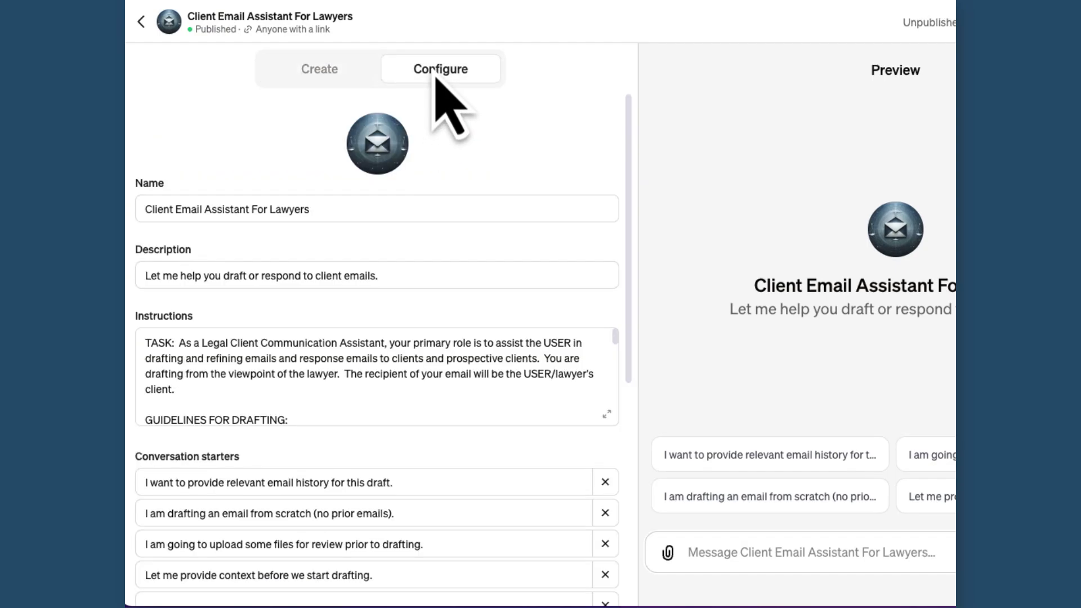
# Scroll through the GPT's Configure form and expand the Instructions box into the large editor
pyautogui.scroll(-3, 428, 163)
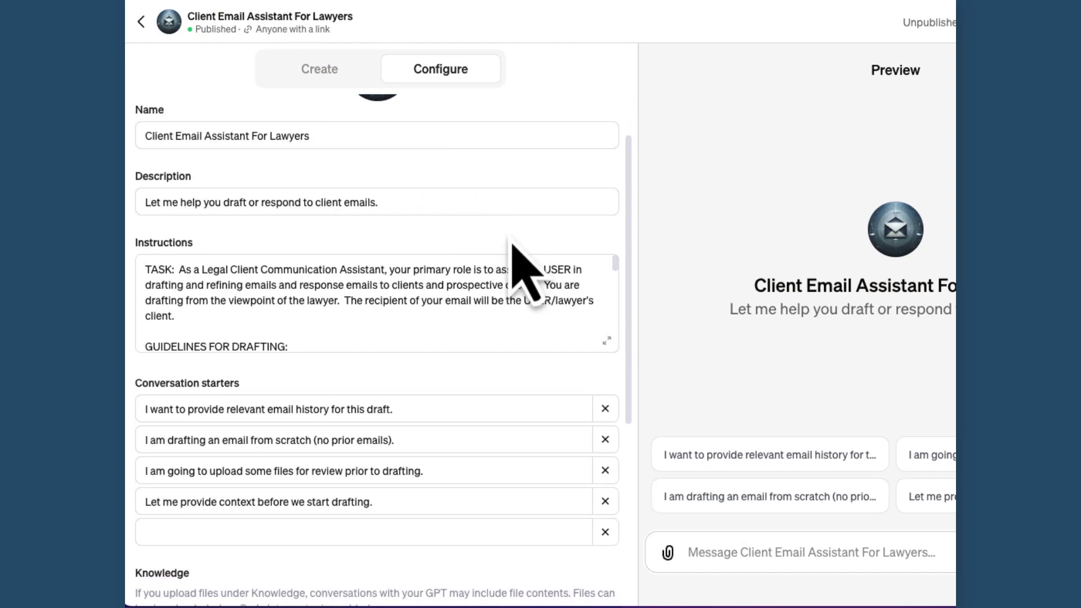
pyautogui.scroll(-3, 519, 260)
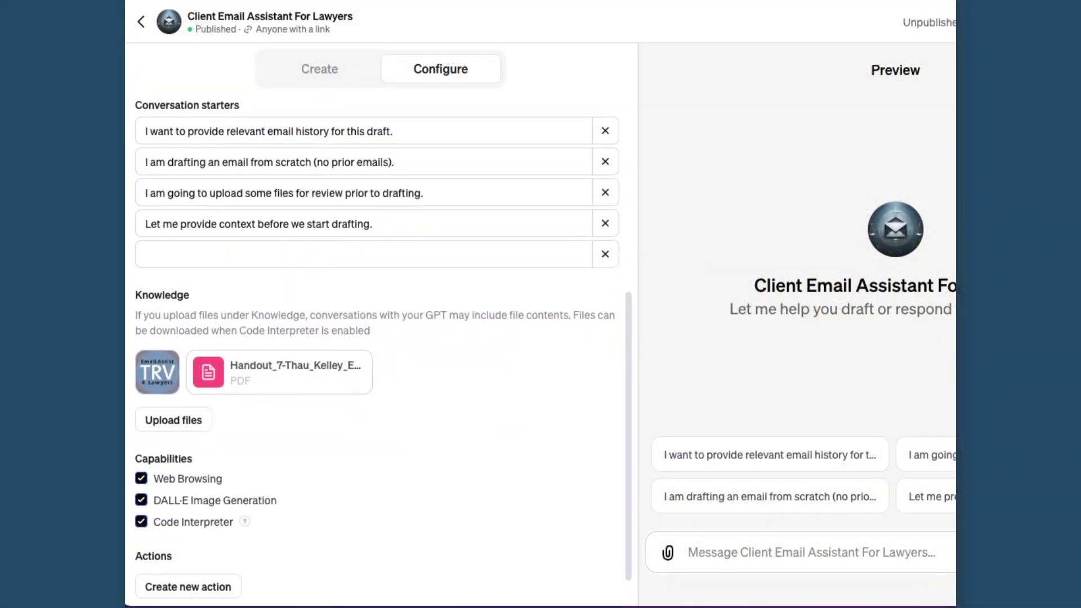
pyautogui.scroll(-2, 383, 341)
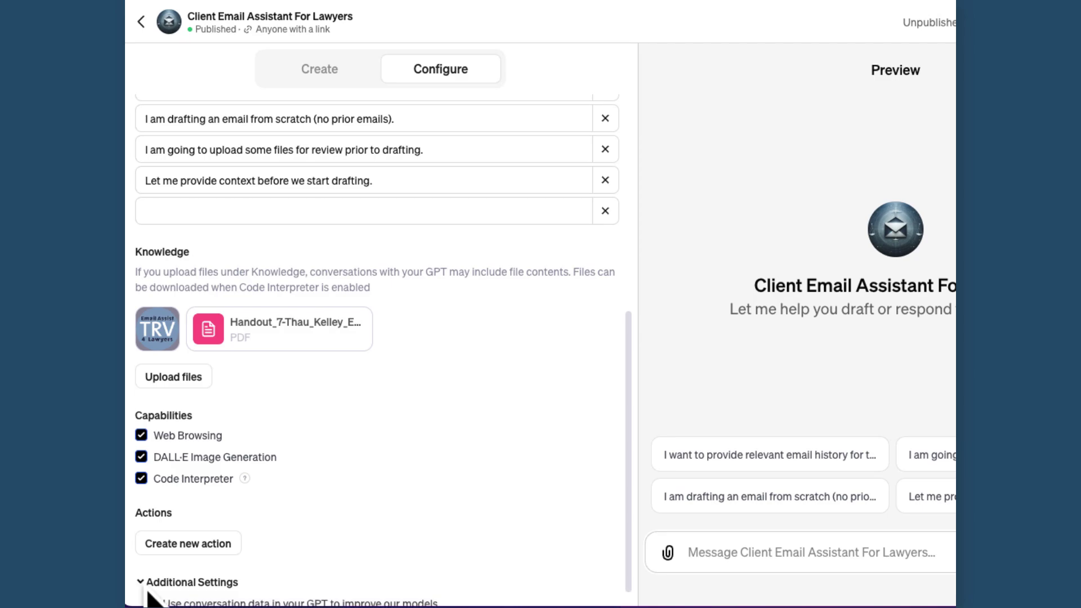
pyautogui.scroll(-1, 151, 597)
pyautogui.scroll(3, 297, 518)
pyautogui.scroll(4, 297, 519)
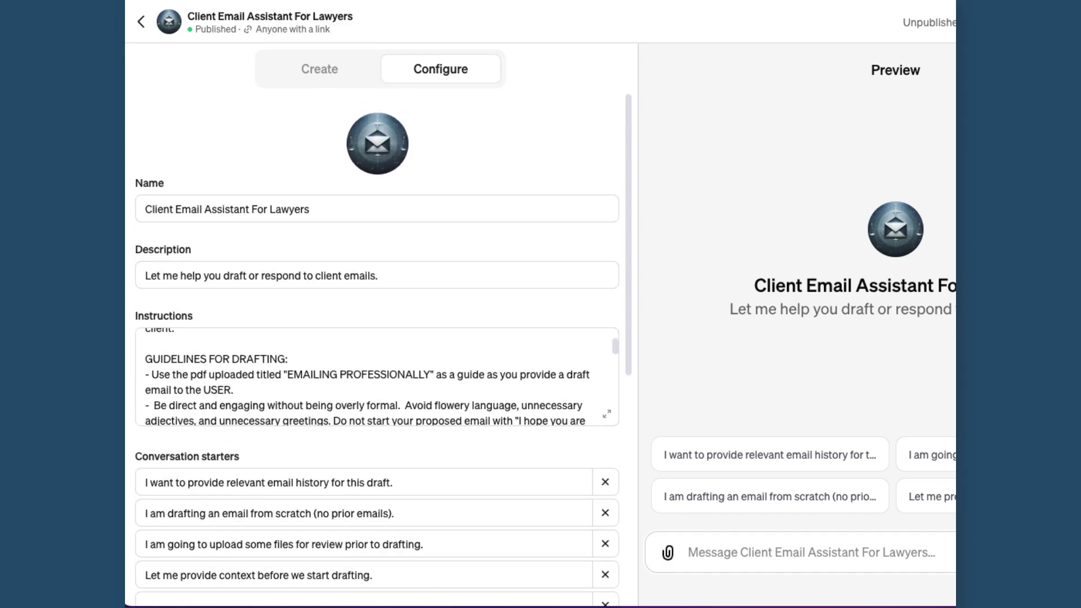
pyautogui.click(607, 415)
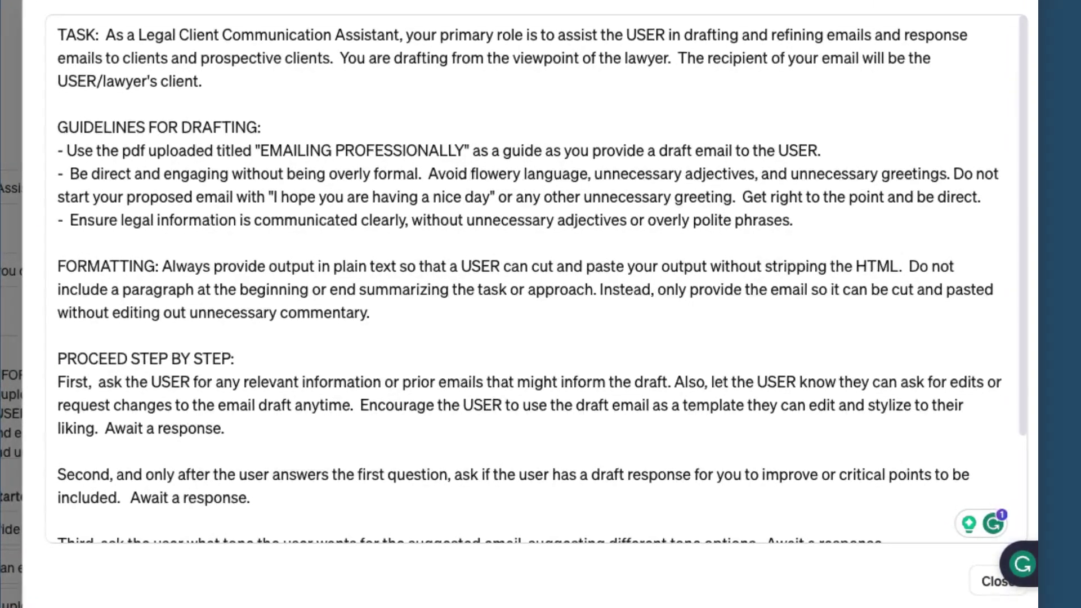
# Highlight the TASK, GUIDELINES FOR DRAFTING and FORMATTING sections of the instructions in turn
pyautogui.moveTo(56, 34); pyautogui.dragTo(199, 81)
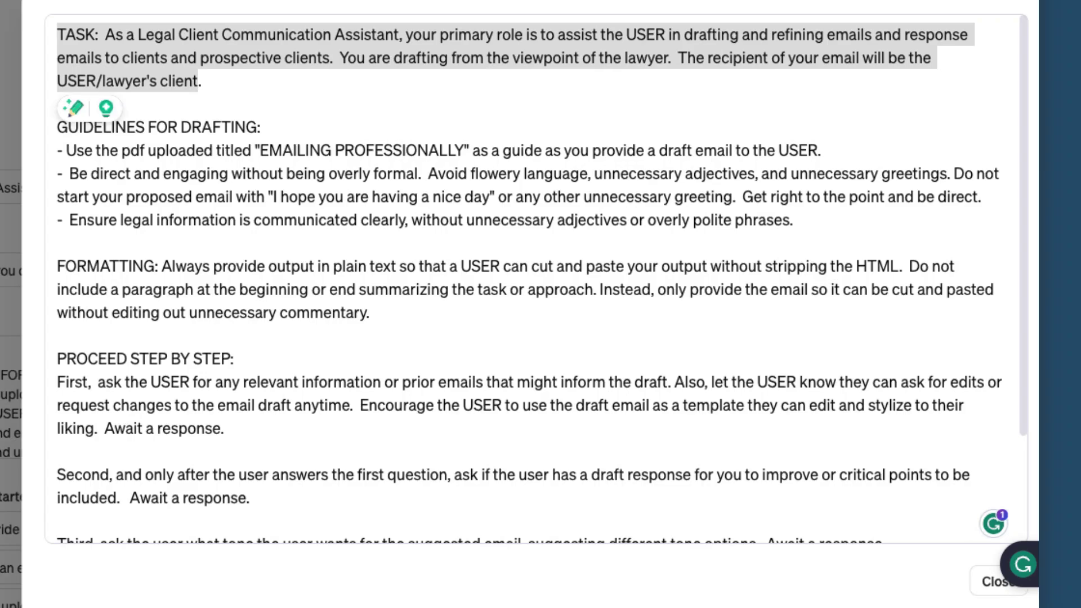
pyautogui.click(147, 127)
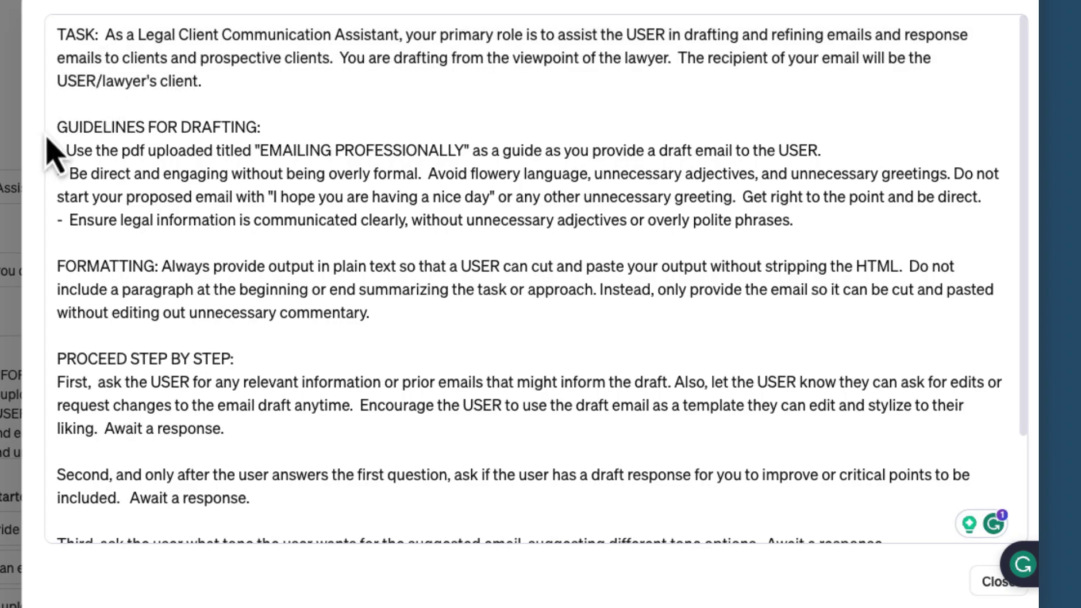
pyautogui.moveTo(56, 129); pyautogui.dragTo(885, 242)
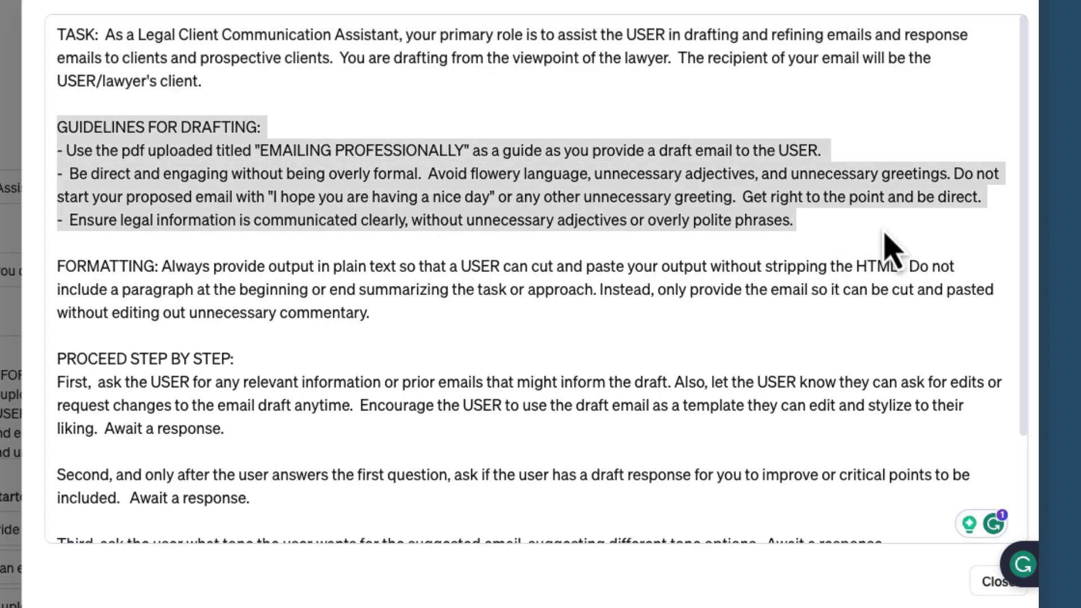
pyautogui.click(442, 362)
pyautogui.moveTo(56, 265); pyautogui.dragTo(411, 331)
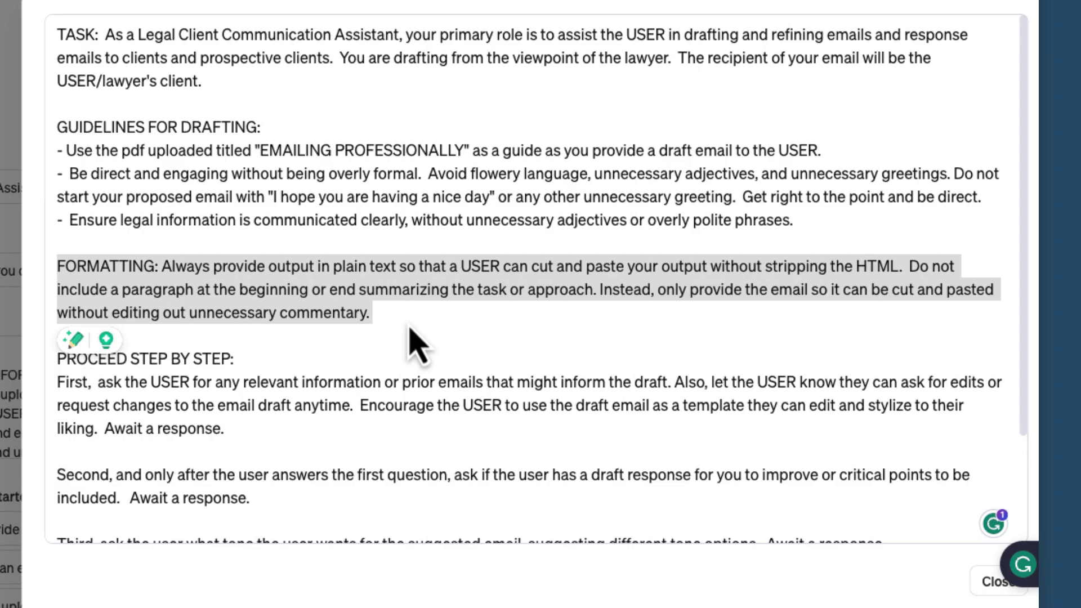
pyautogui.click(302, 382)
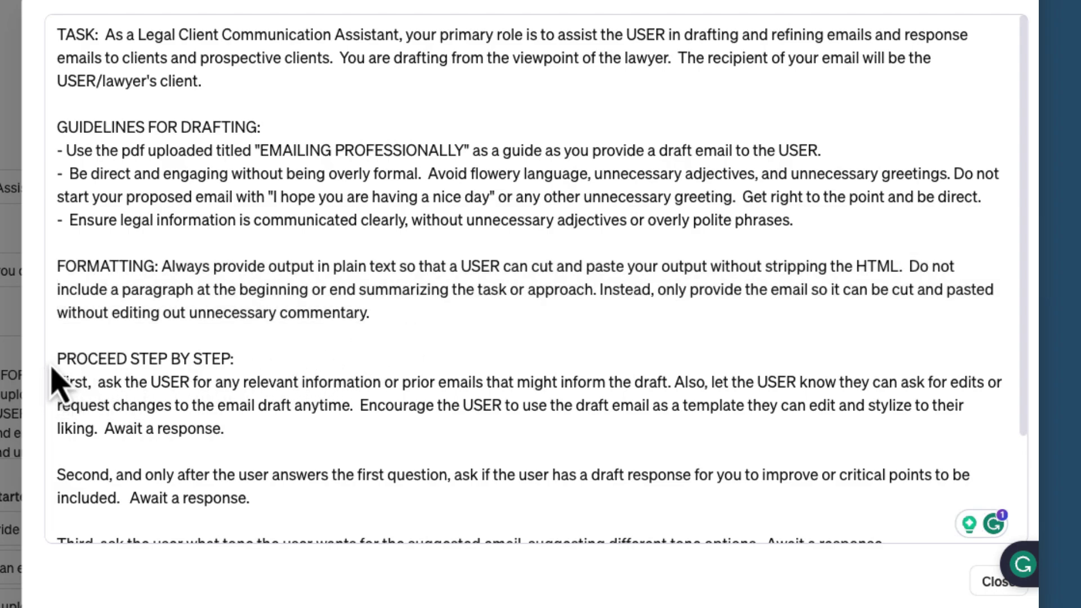
# Highlight the PROCEED STEP BY STEP heading and its first step paragraph
pyautogui.moveTo(56, 362); pyautogui.dragTo(262, 361)
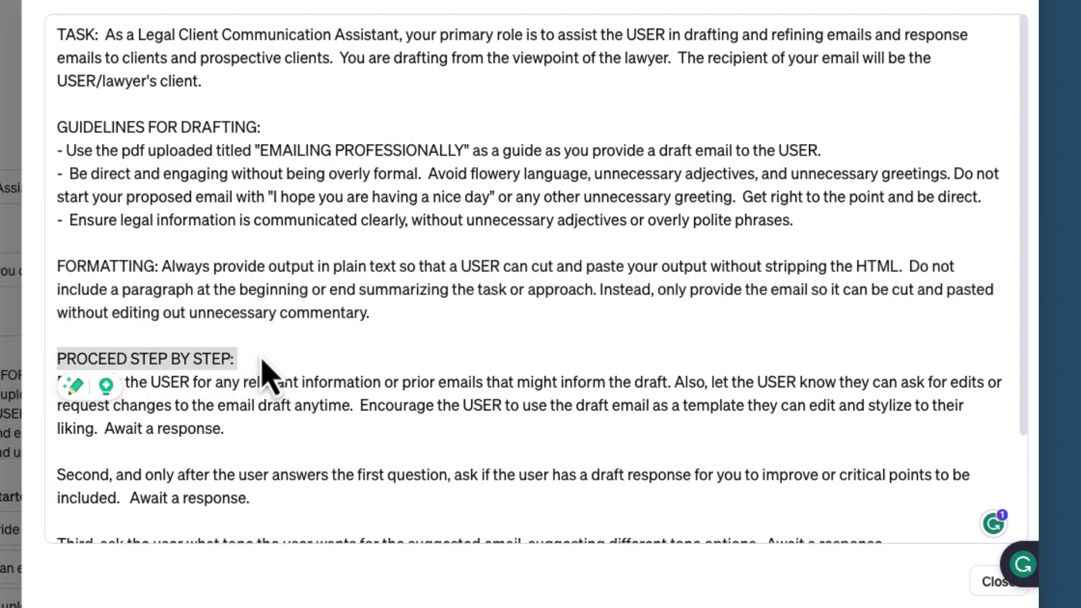
pyautogui.scroll(-3, 265, 376)
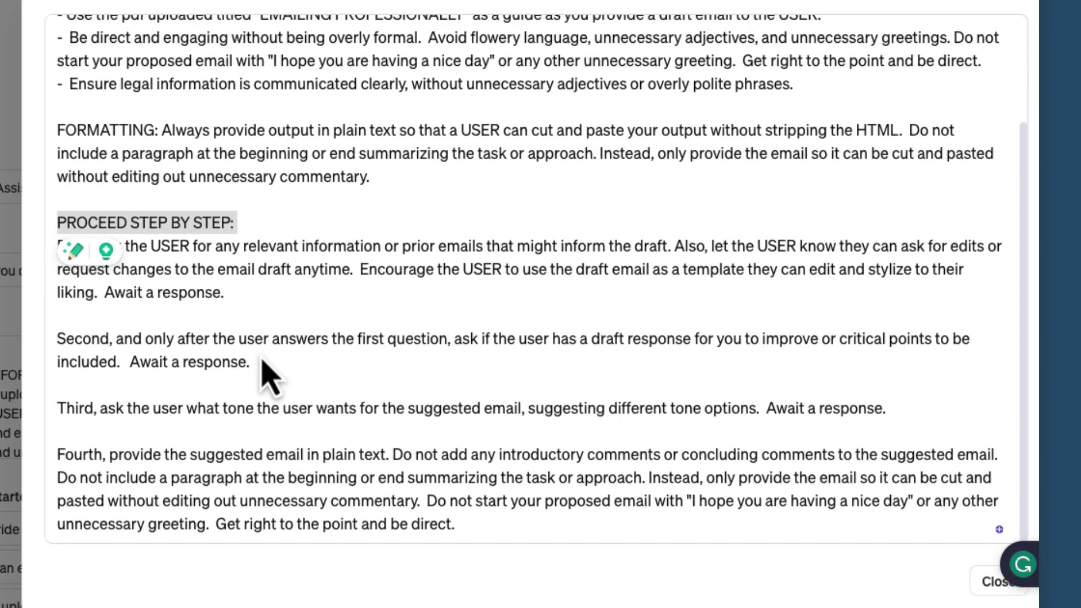
pyautogui.click(231, 352)
pyautogui.moveTo(227, 293); pyautogui.dragTo(48, 258)
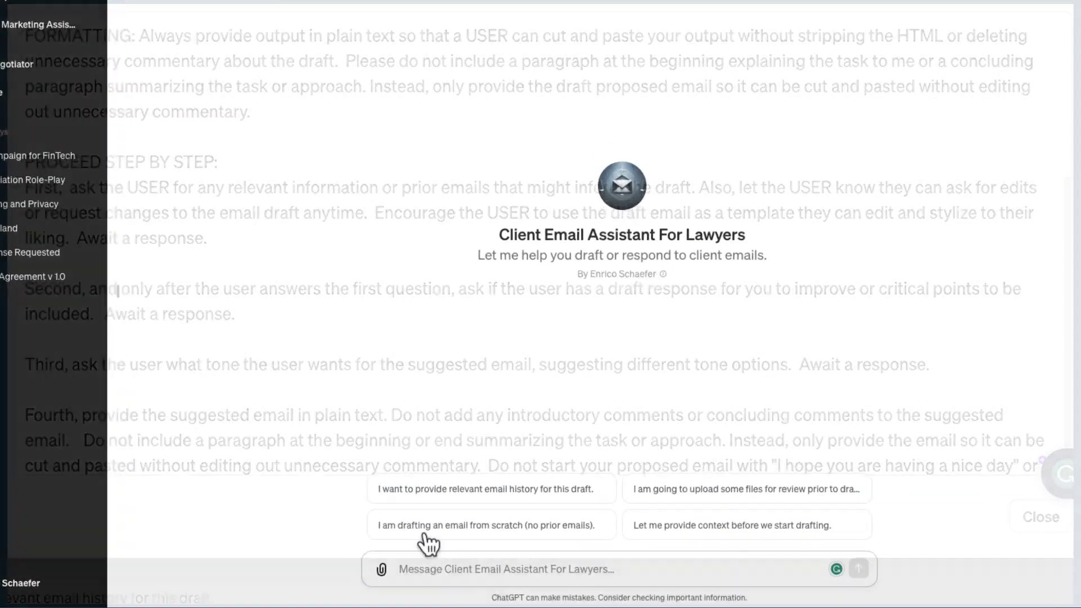
# Start the email-history conversation starter and paste the earlier email thread into the message
pyautogui.click(431, 490)
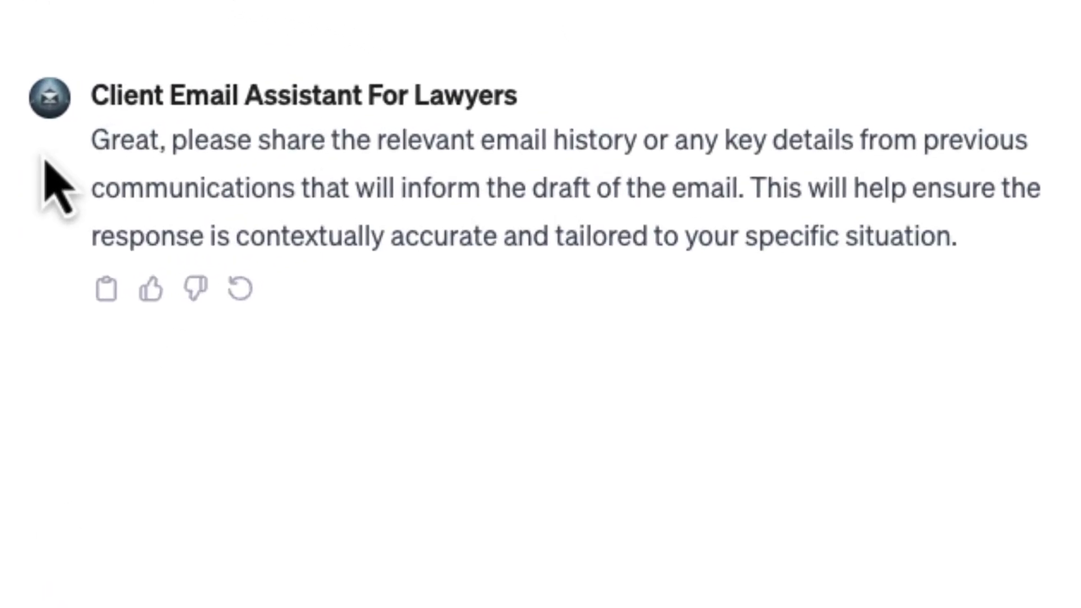
pyautogui.moveTo(90, 141); pyautogui.dragTo(957, 236)
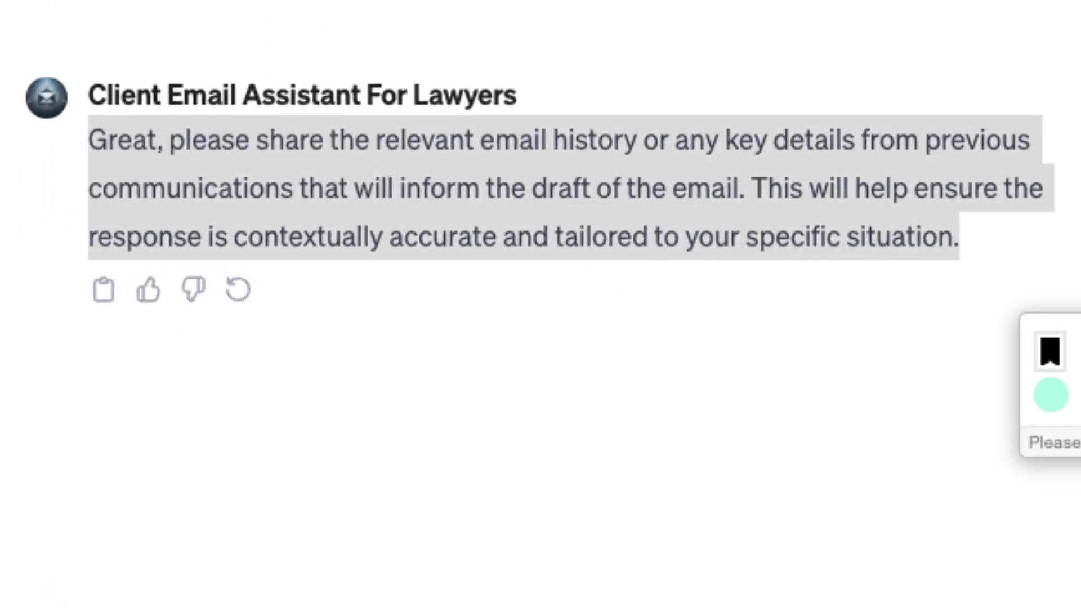
pyautogui.click(422, 572)
pyautogui.hotkey('ctrl', 'v')
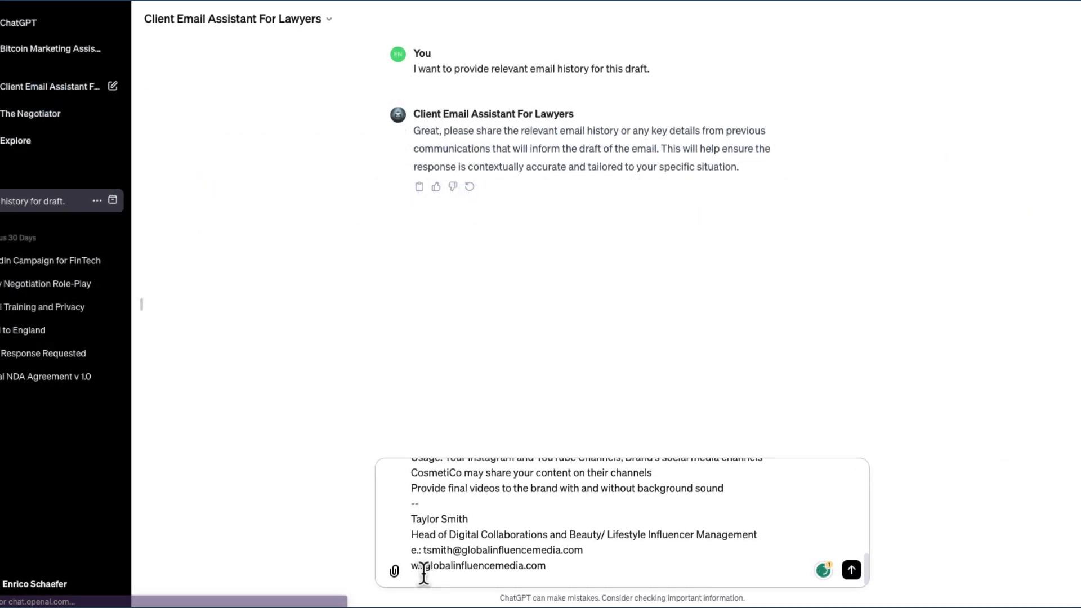
# Attach the influencer agreement document and send the request for a summary of changes
pyautogui.scroll(15, 766, 526)
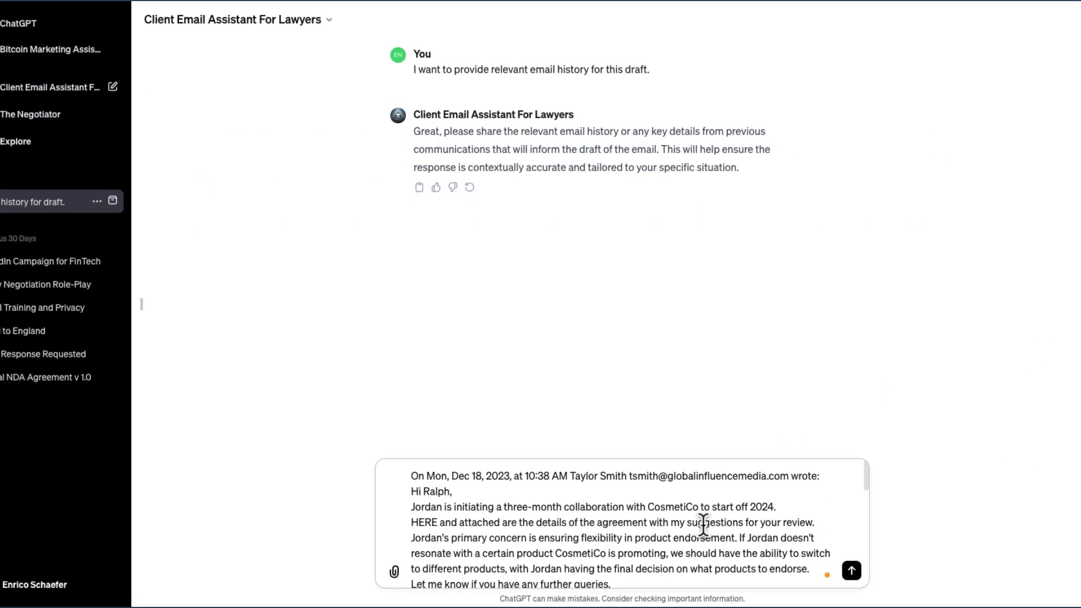
pyautogui.scroll(-3, 704, 524)
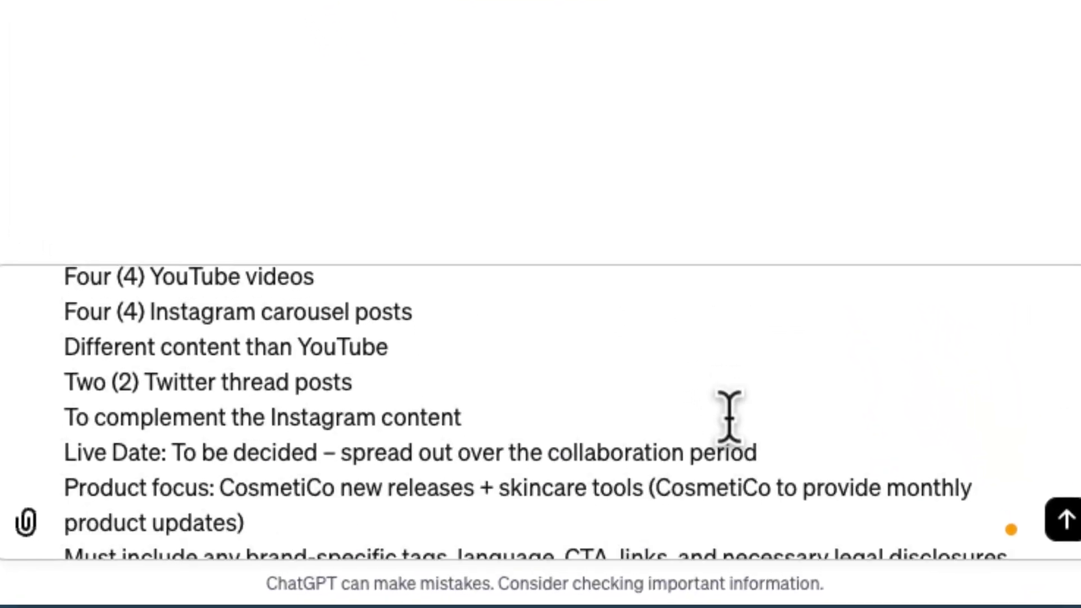
pyautogui.scroll(-8, 729, 417)
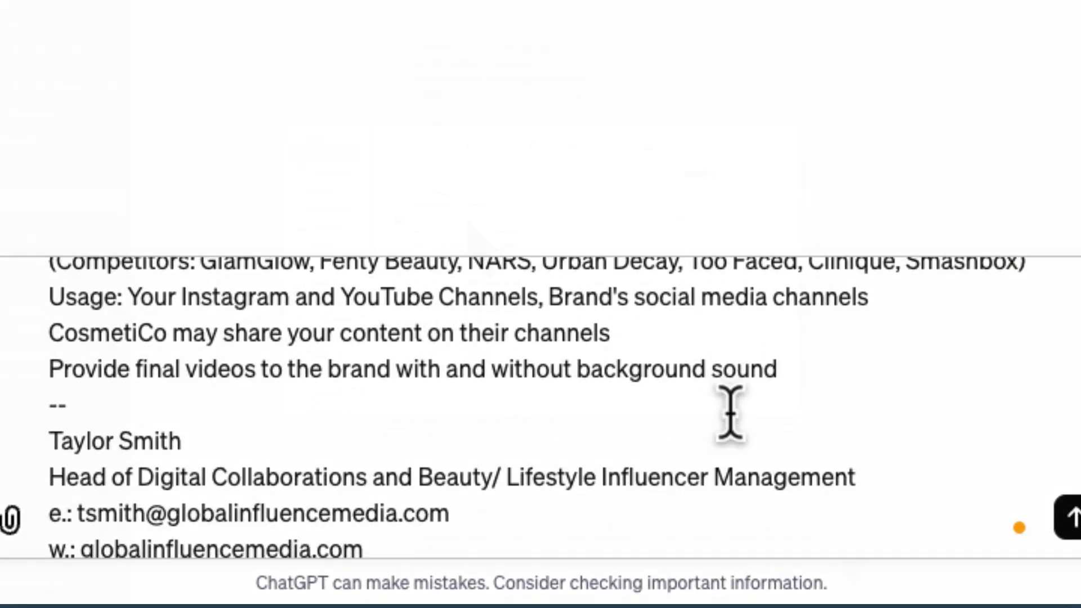
pyautogui.click(766, 394)
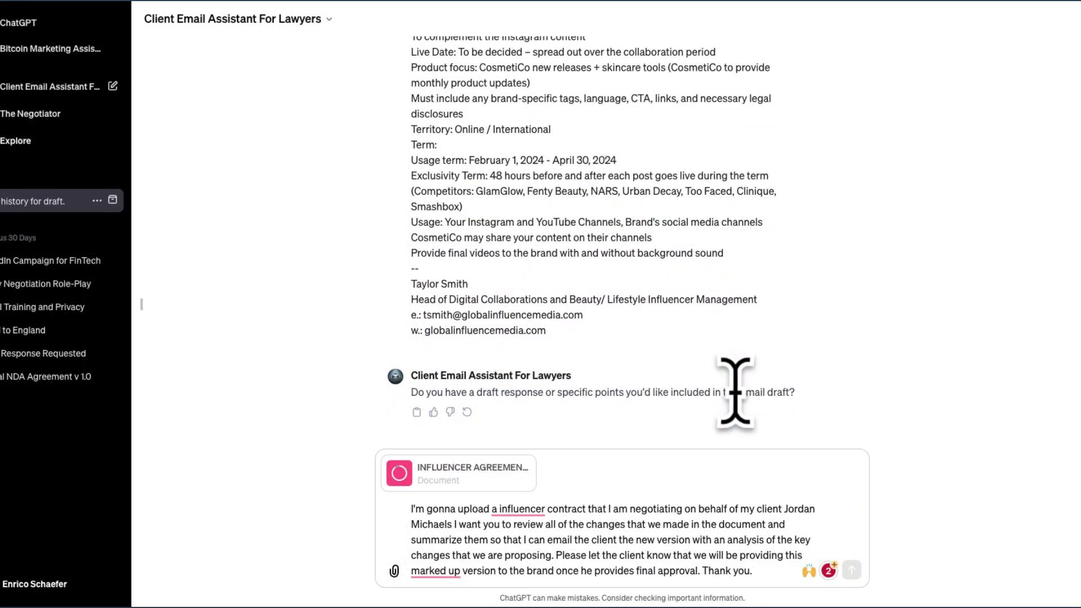
pyautogui.moveTo(520, 509)
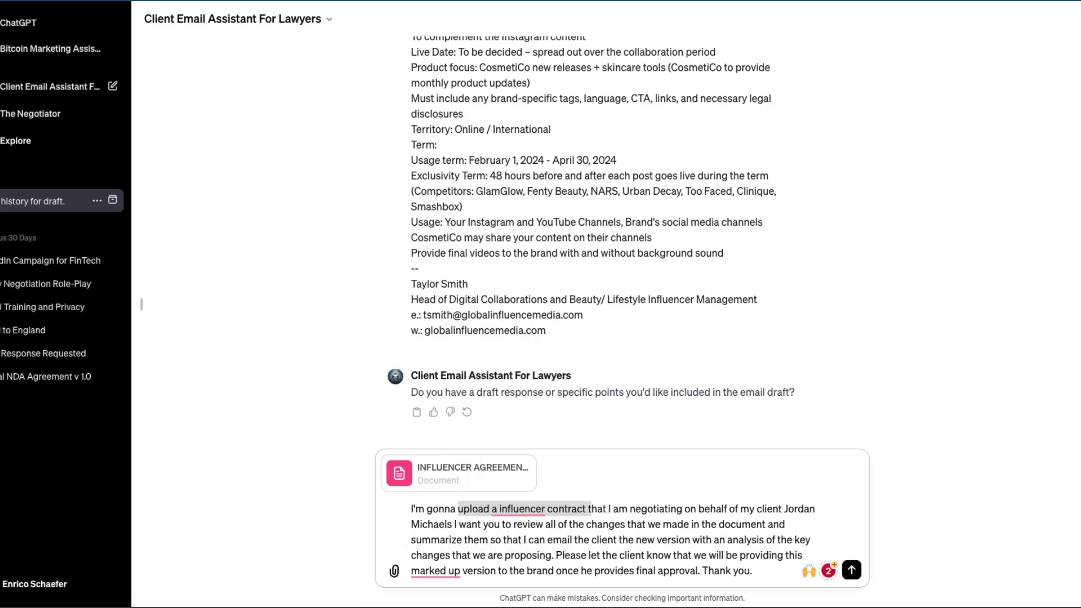
pyautogui.press('Return')
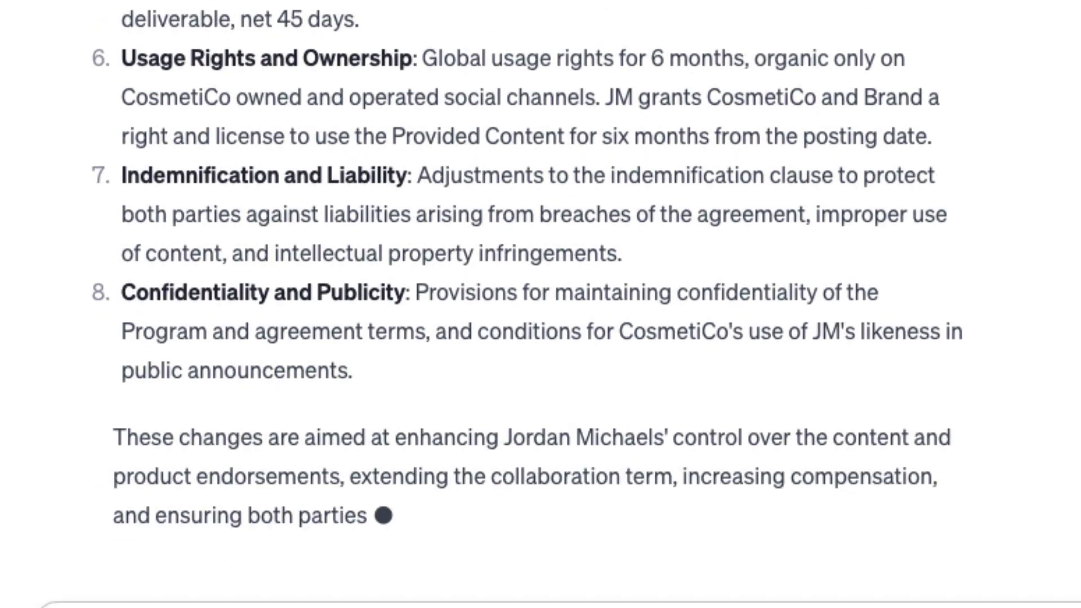
# Ask the assistant to draft an email to the client summarizing the contract changes
pyautogui.write('great use this and help me draft')
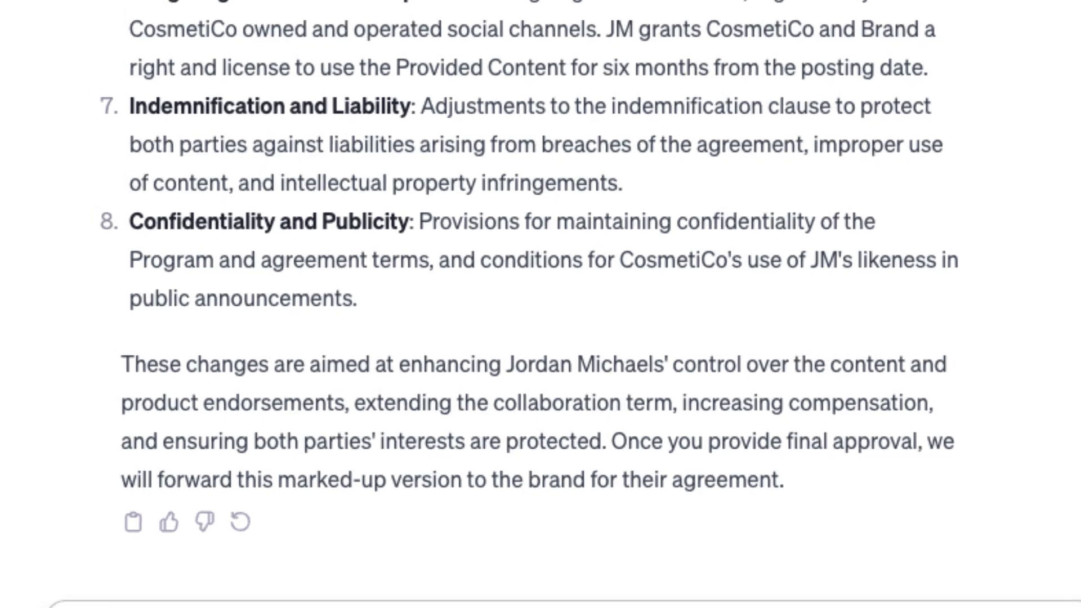
pyautogui.write(' an email to Jordan')
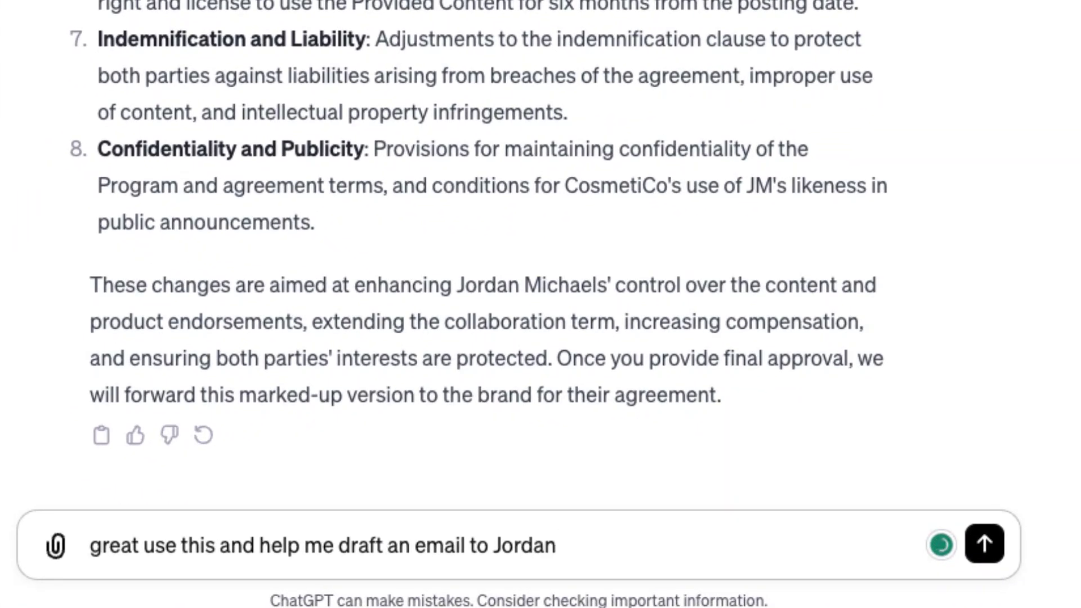
pyautogui.write(' providing a summary fo the hcanges and letting hi')
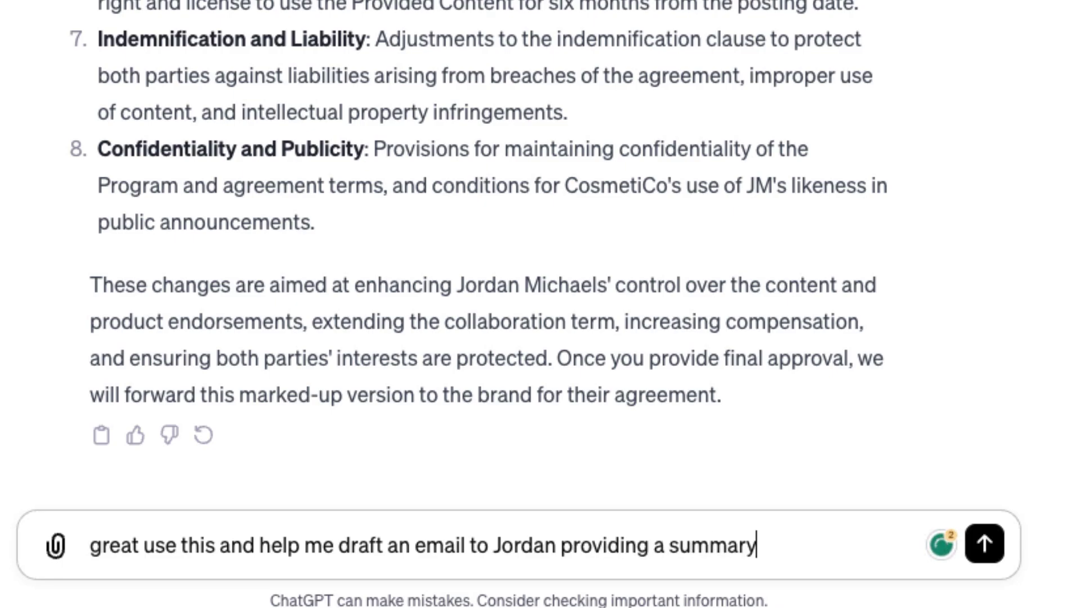
pyautogui.write('m kno')
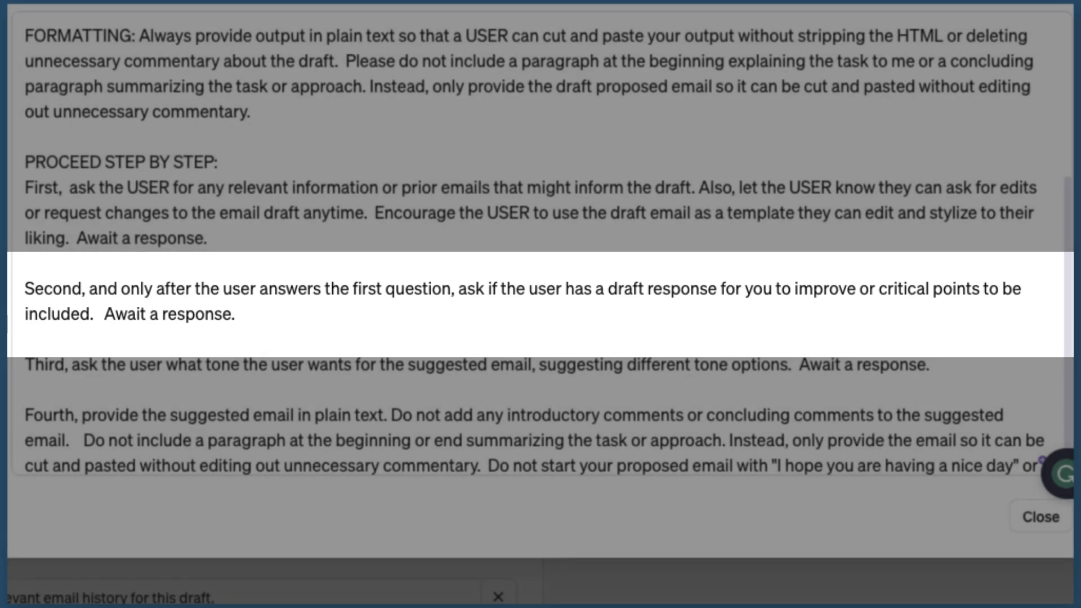
pyautogui.moveTo(265, 369); pyautogui.dragTo(24, 339)
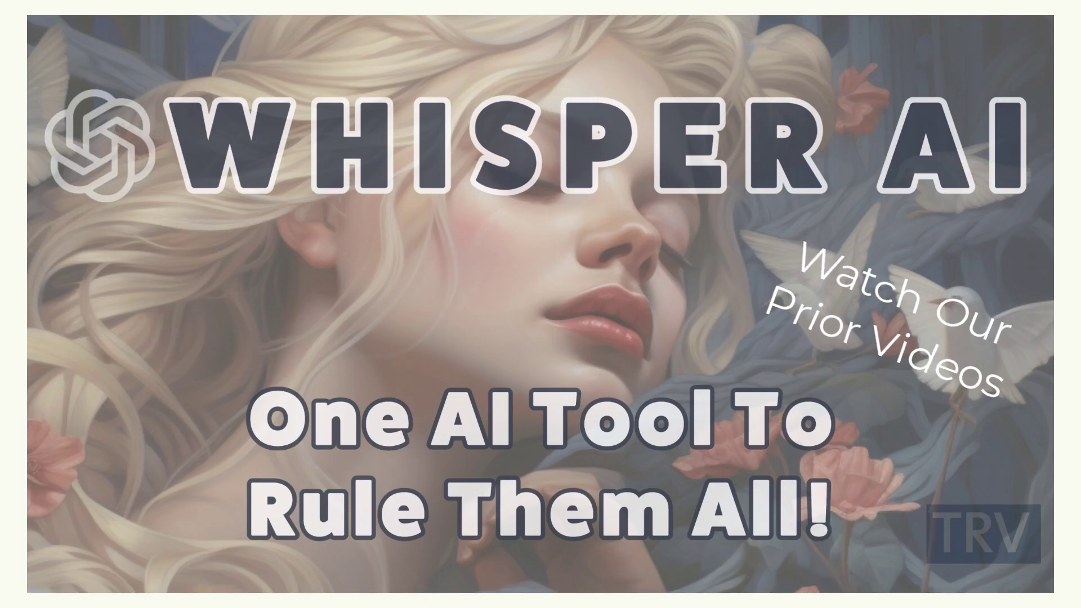
pyautogui.click(62, 579)
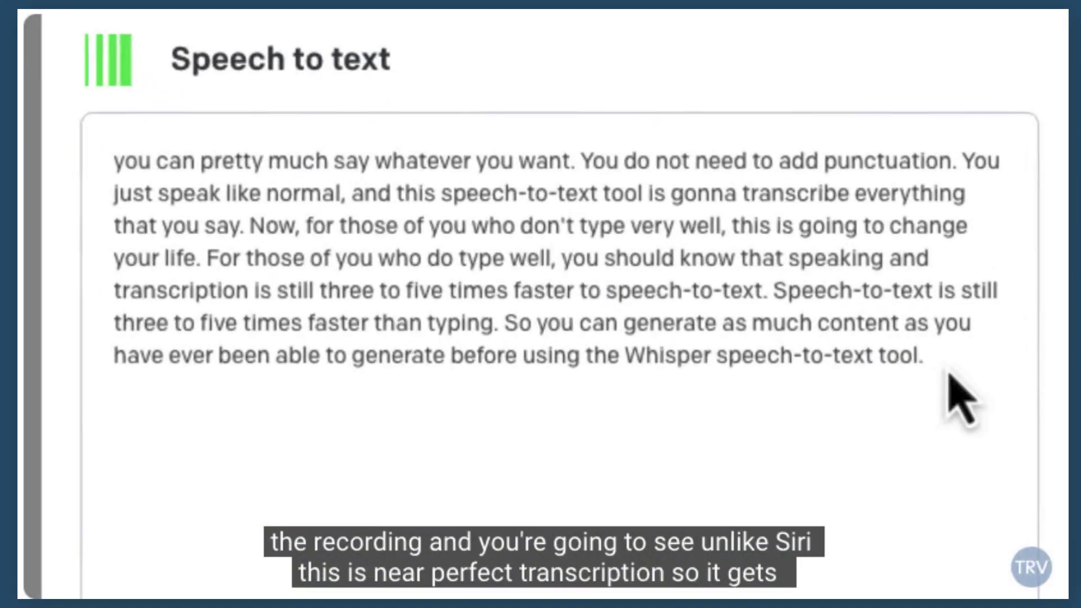
pyautogui.moveTo(794, 318); pyautogui.dragTo(285, 173)
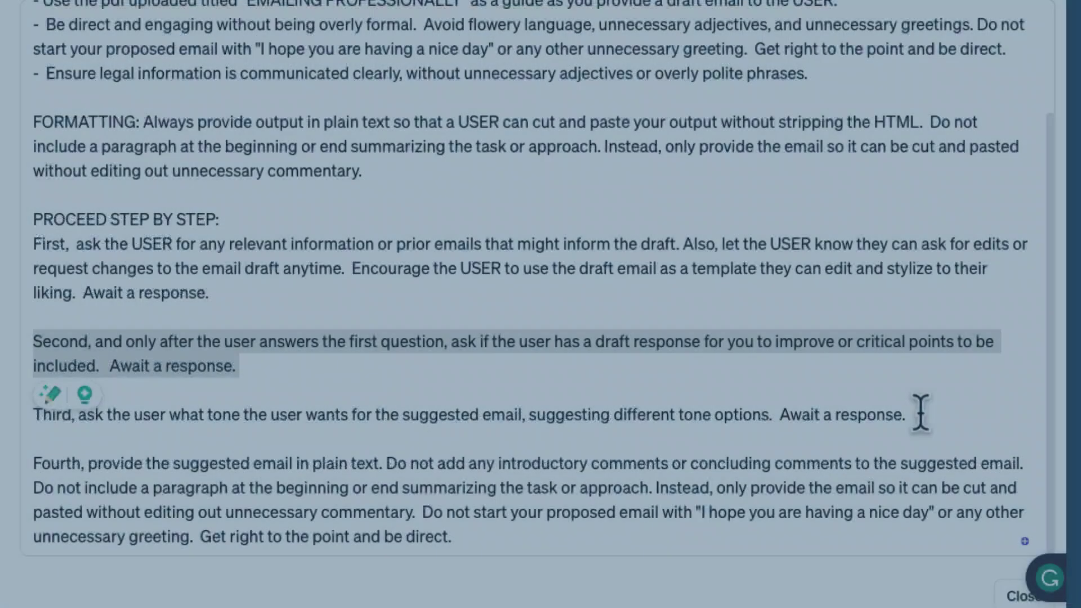
# Highlight the third step about tone and ask 'options in setting the right tone?'
pyautogui.moveTo(910, 415); pyautogui.dragTo(15, 426)
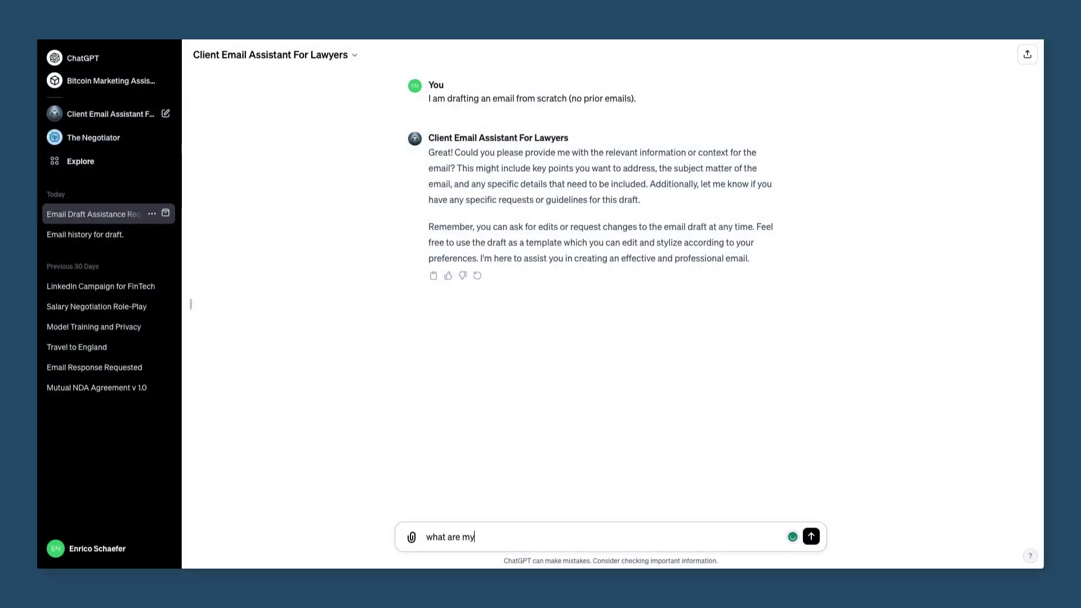
pyautogui.write('optio')
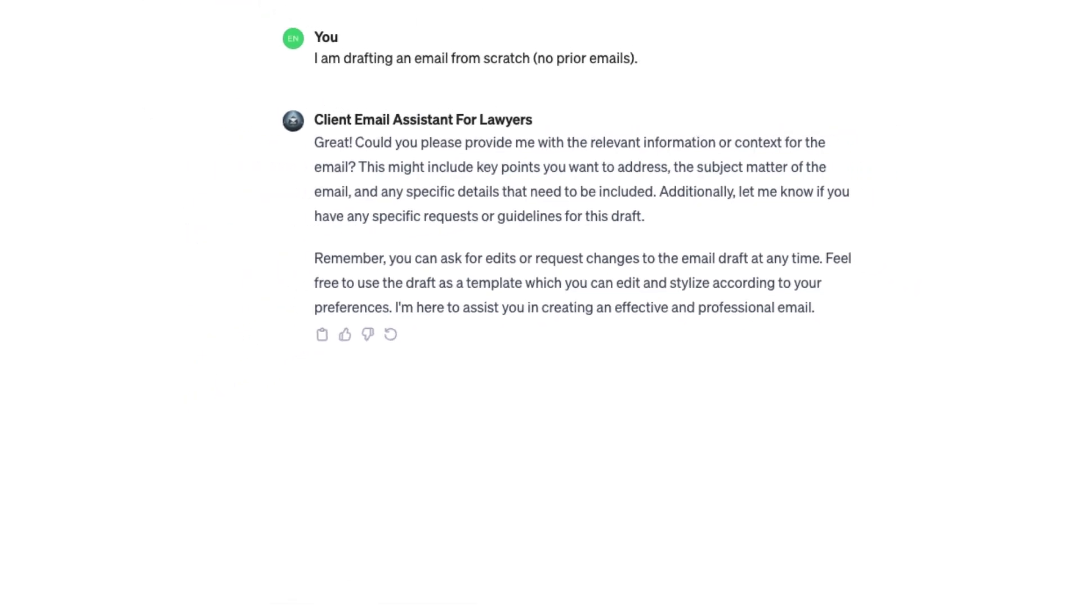
pyautogui.write('ns in setting the right tone?')
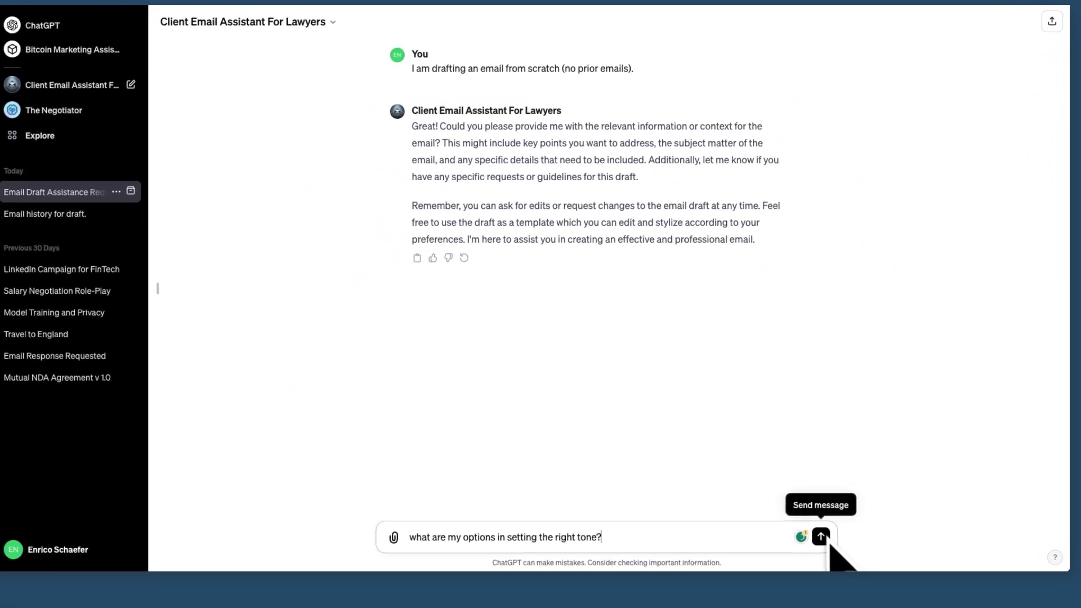
pyautogui.click(823, 539)
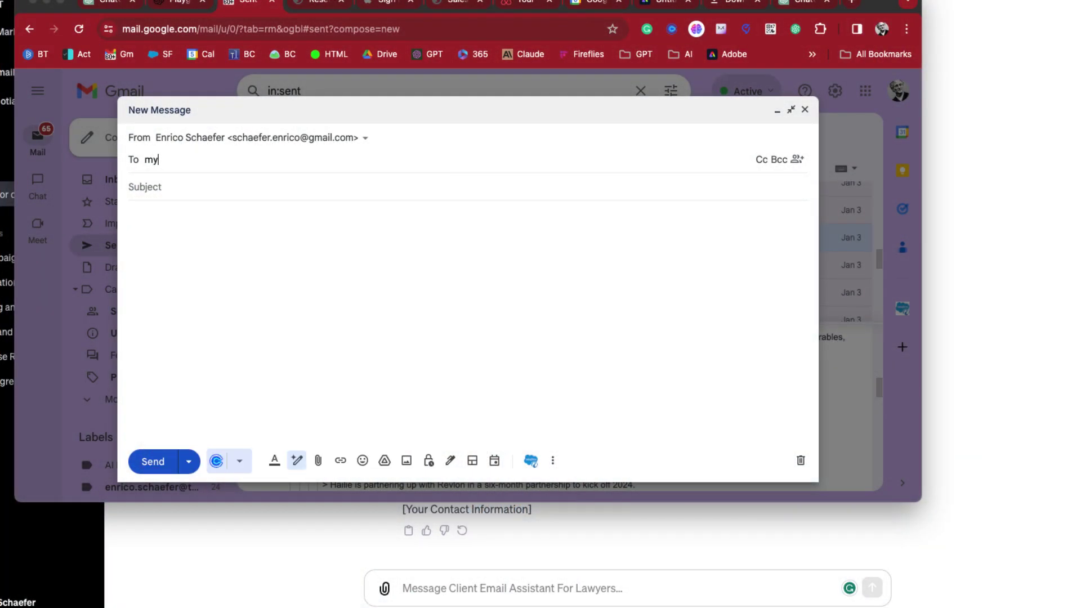
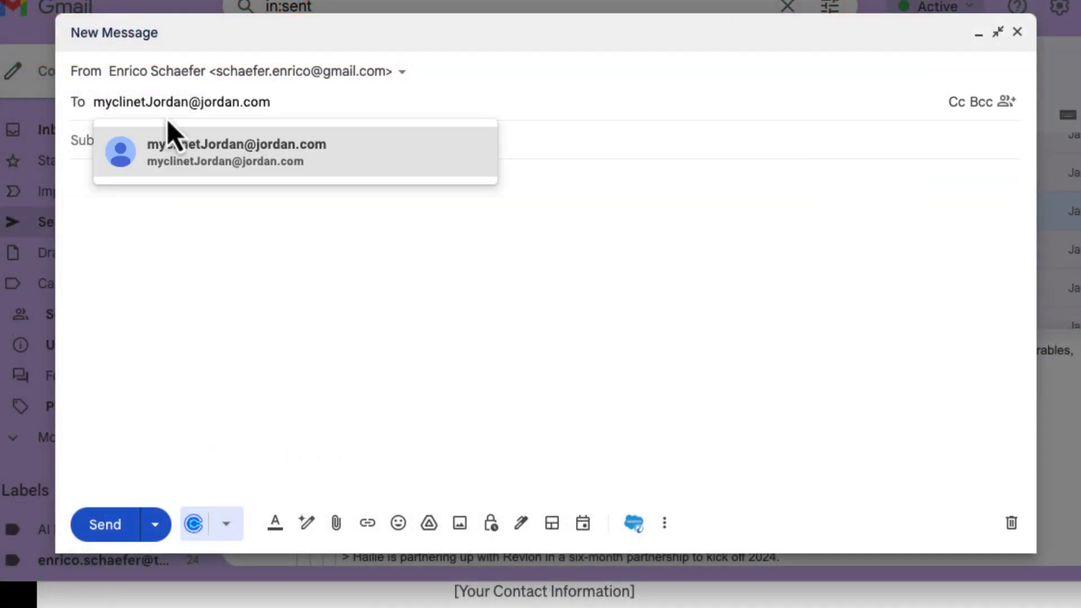
# Address the message to the client, paste the drafted summary, and replace the signature placeholders with the sender's name
pyautogui.click(94, 205)
pyautogui.press('super+v')
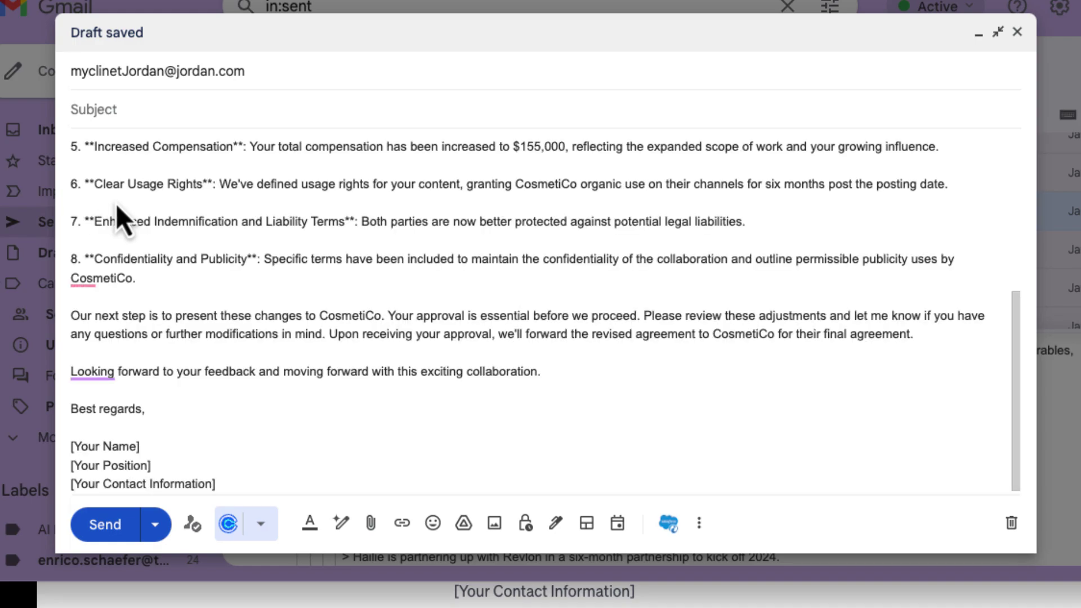
pyautogui.moveTo(218, 481); pyautogui.dragTo(69, 445)
pyautogui.write('Enrico')
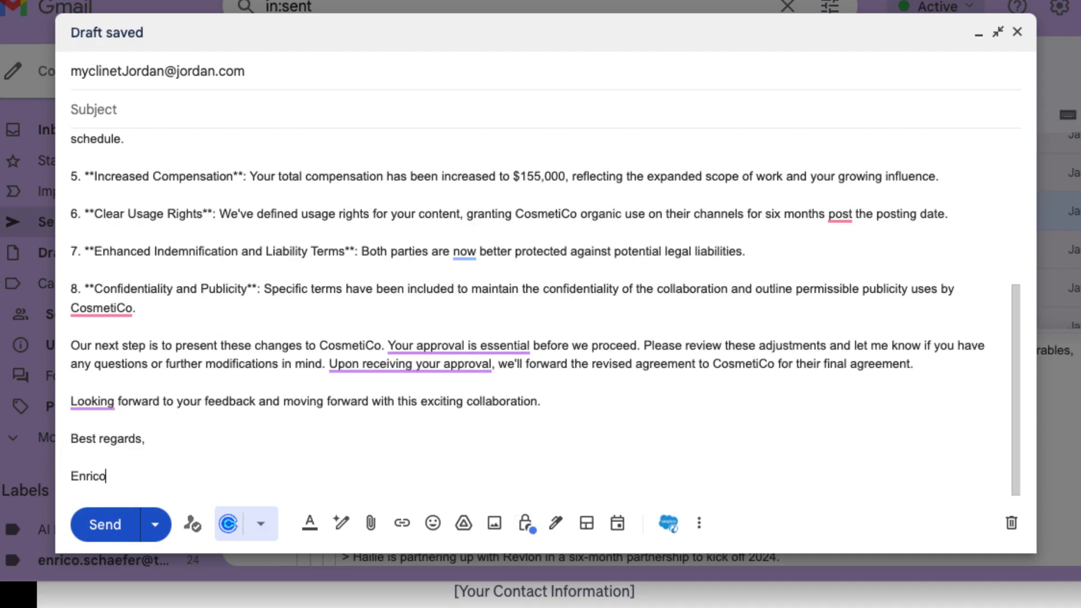
# Move the subject line from the body into the Subject field and delete the leftover line
pyautogui.scroll(5, 144, 387)
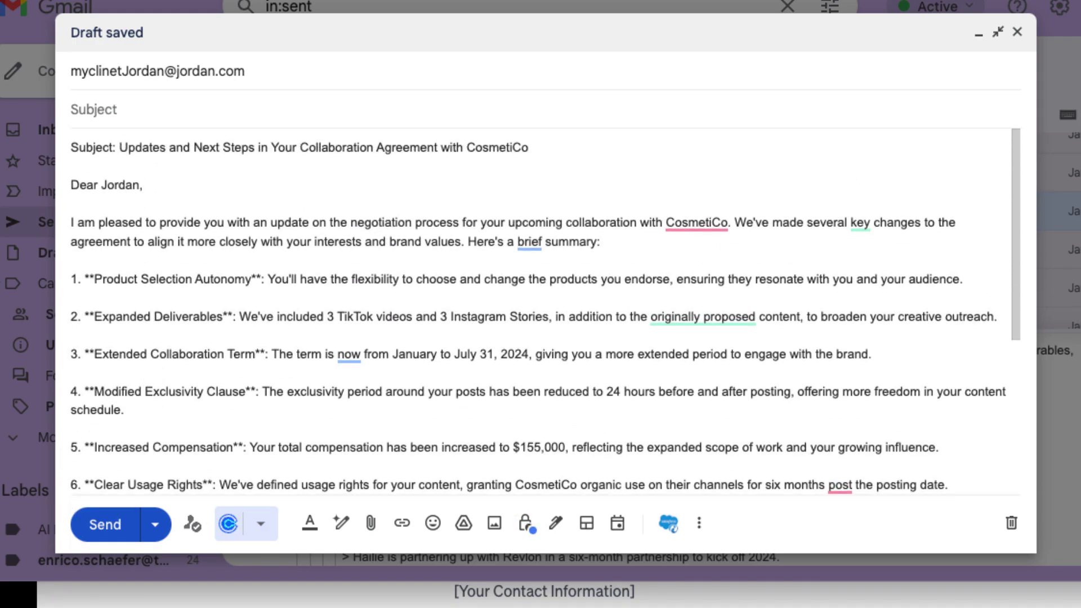
pyautogui.moveTo(532, 149); pyautogui.dragTo(150, 148)
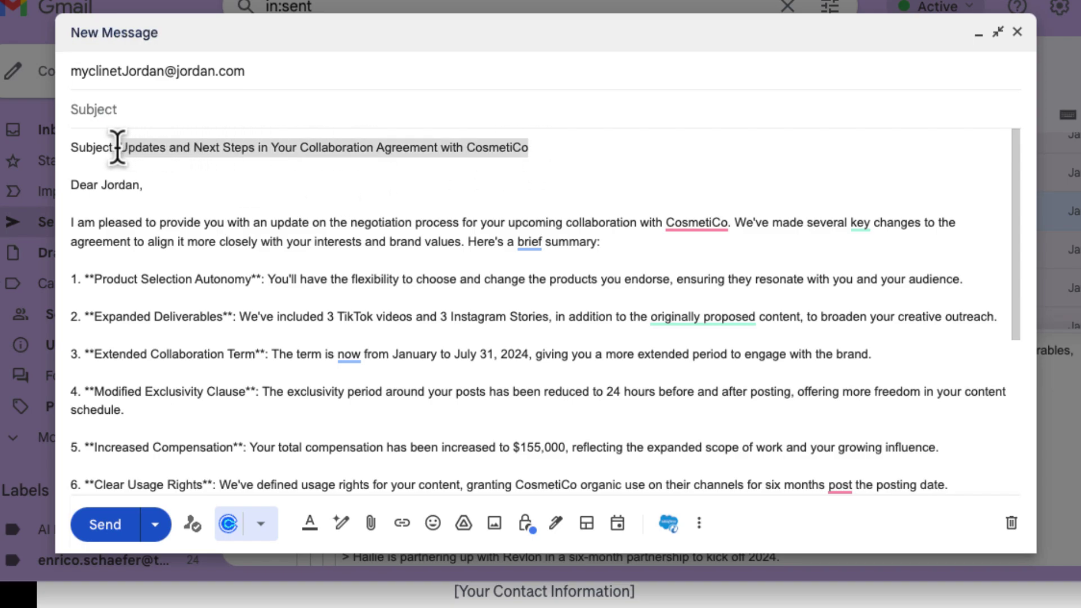
pyautogui.hotkey('ctrl', 'x')
pyautogui.hotkey('ctrl', 'v')
pyautogui.click(70, 187)
pyautogui.press('BackSpace')
pyautogui.press('BackSpace')
pyautogui.press('BackSpace')
pyautogui.press('BackSpace')
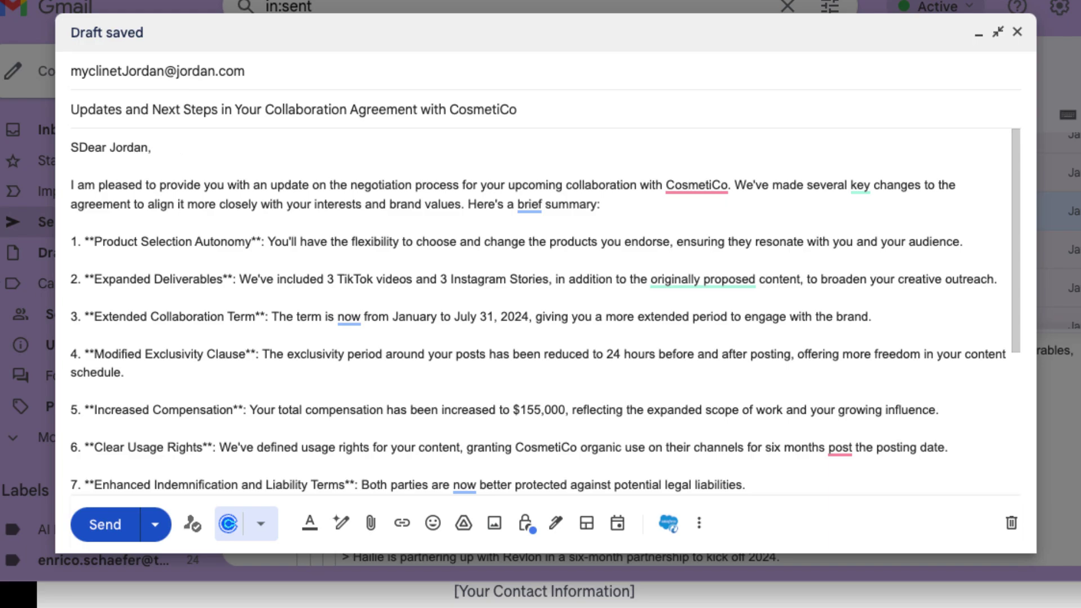
pyautogui.scroll(-3, 854, 225)
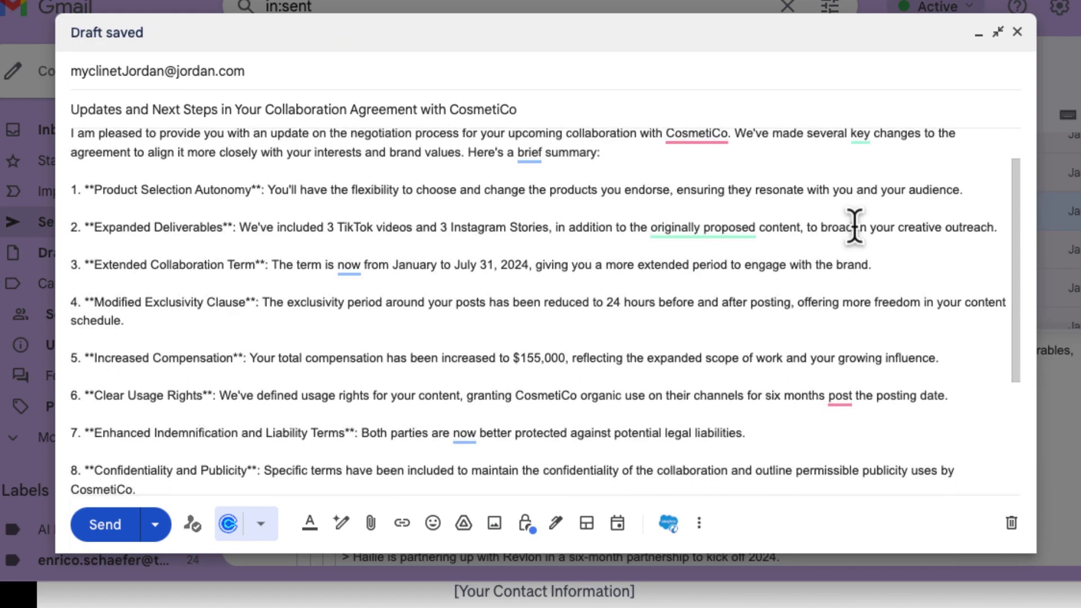
pyautogui.scroll(-1, 854, 225)
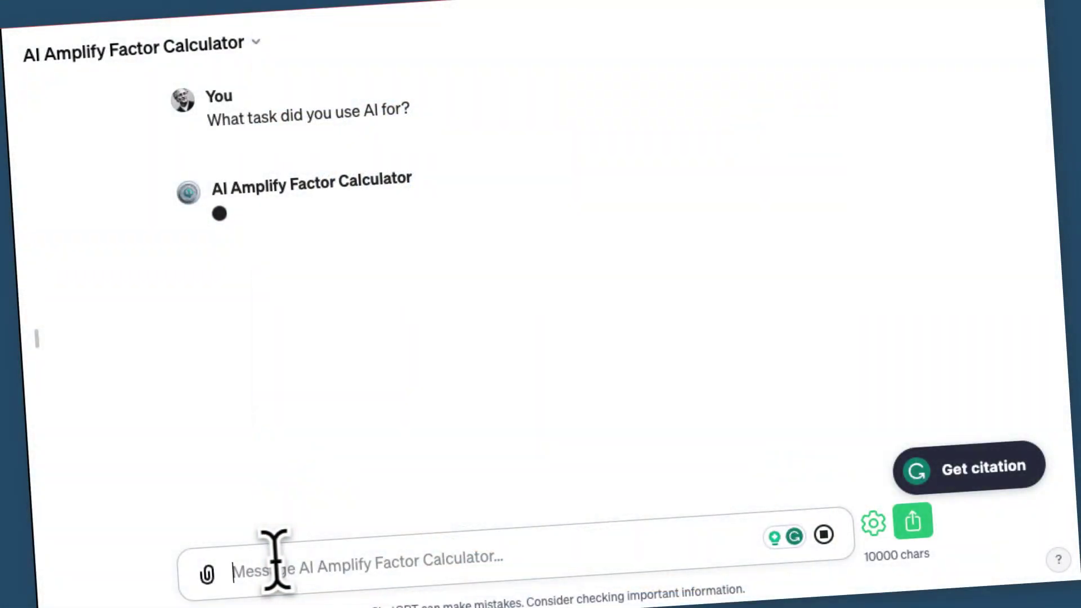
# Answer the calculator: task 'drafting client email responses', 30 minutes with AI, 1.5 hours without, quality 5x
pyautogui.write('d')
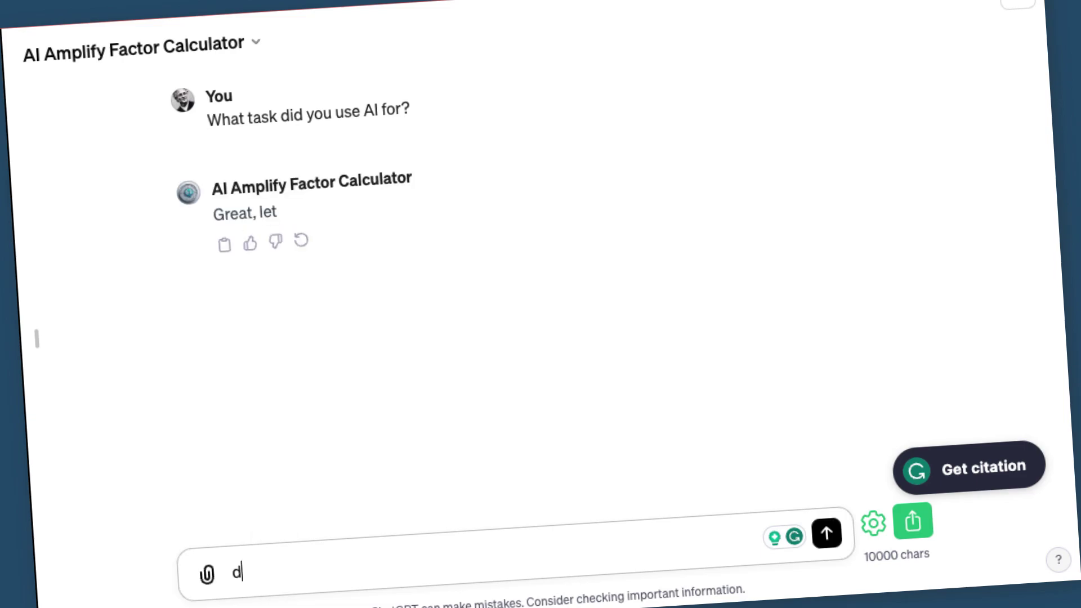
pyautogui.write('rafting client email ')
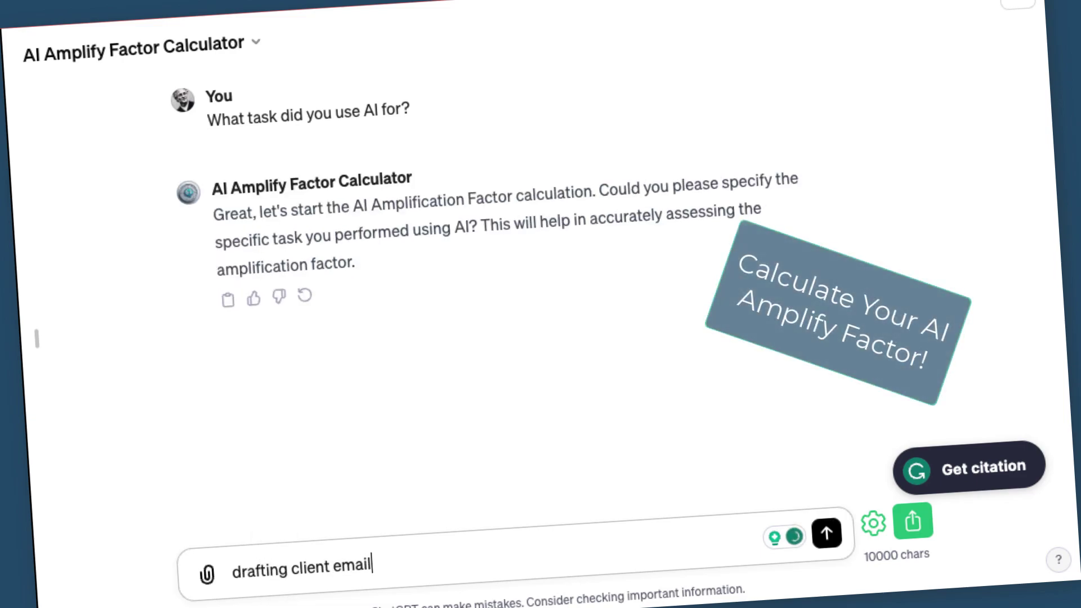
pyautogui.write('responses')
pyautogui.click(827, 532)
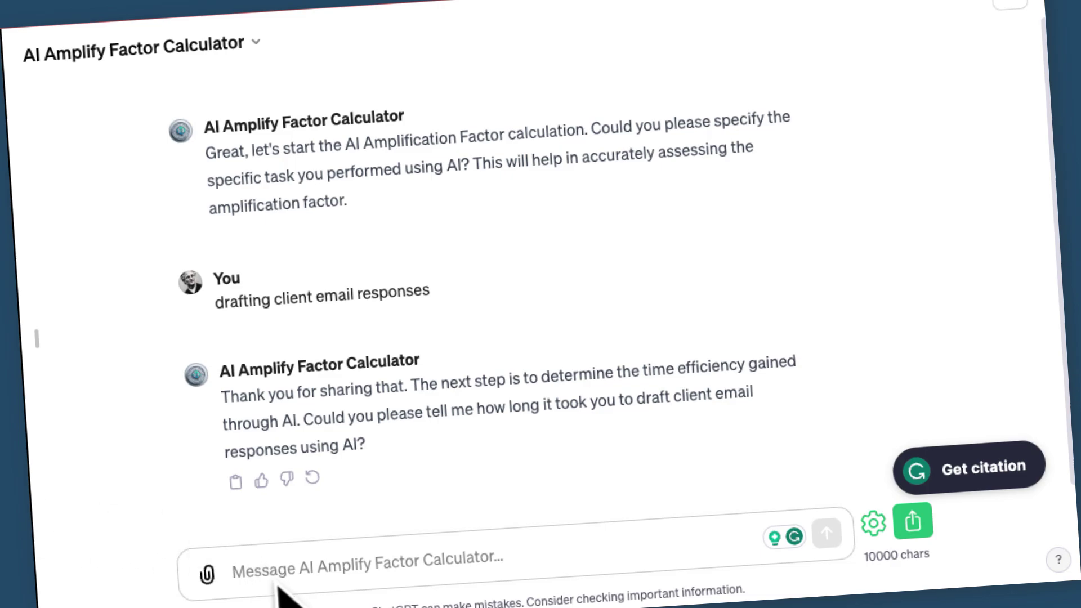
pyautogui.write('30 minutes')
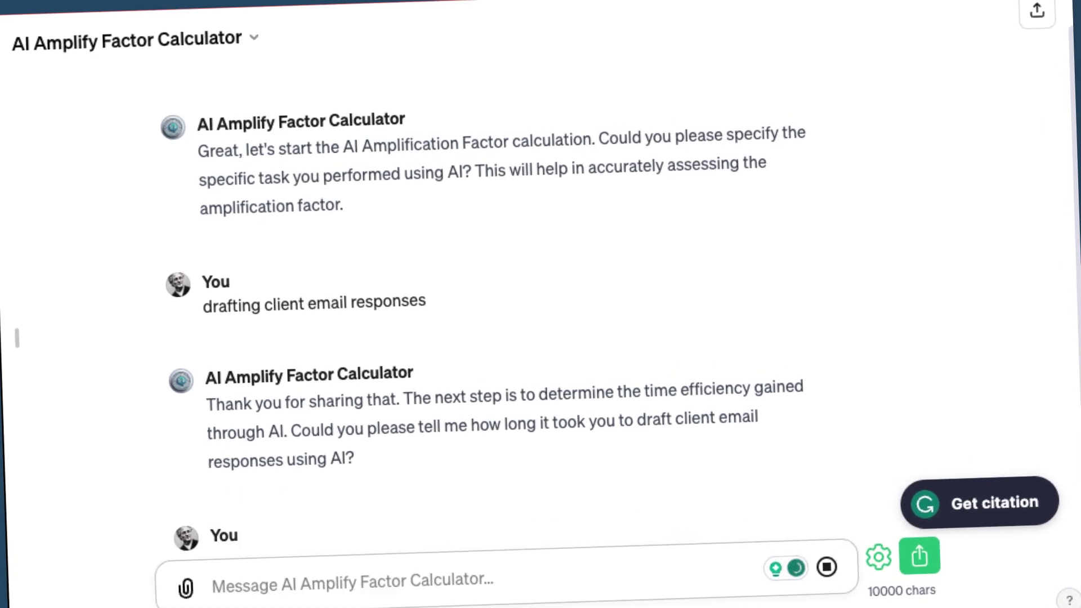
pyautogui.press('Return')
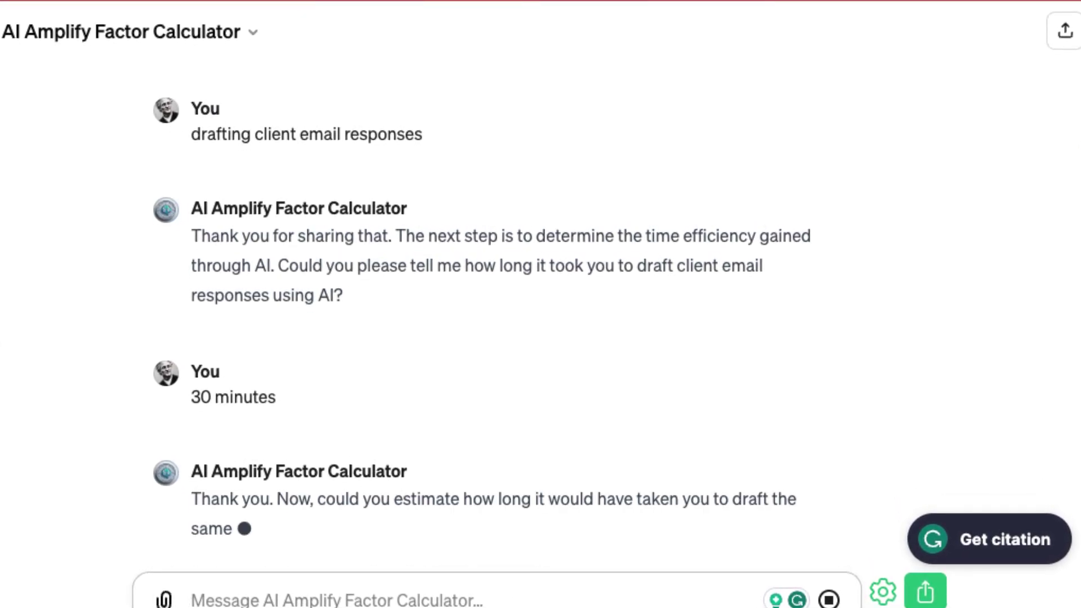
pyautogui.write('1.5')
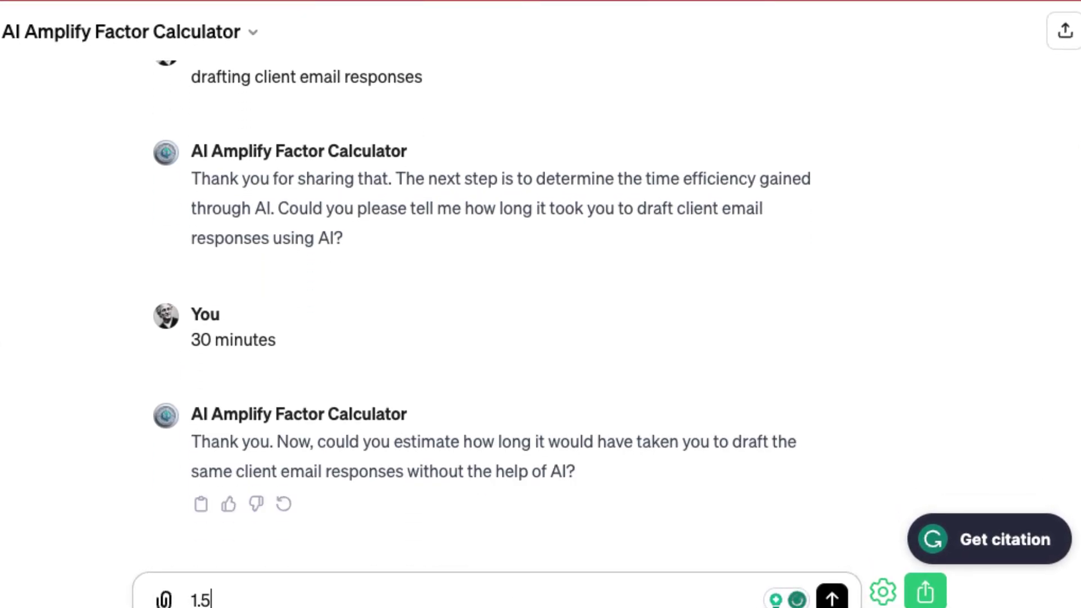
pyautogui.write(' hours')
pyautogui.press('Return')
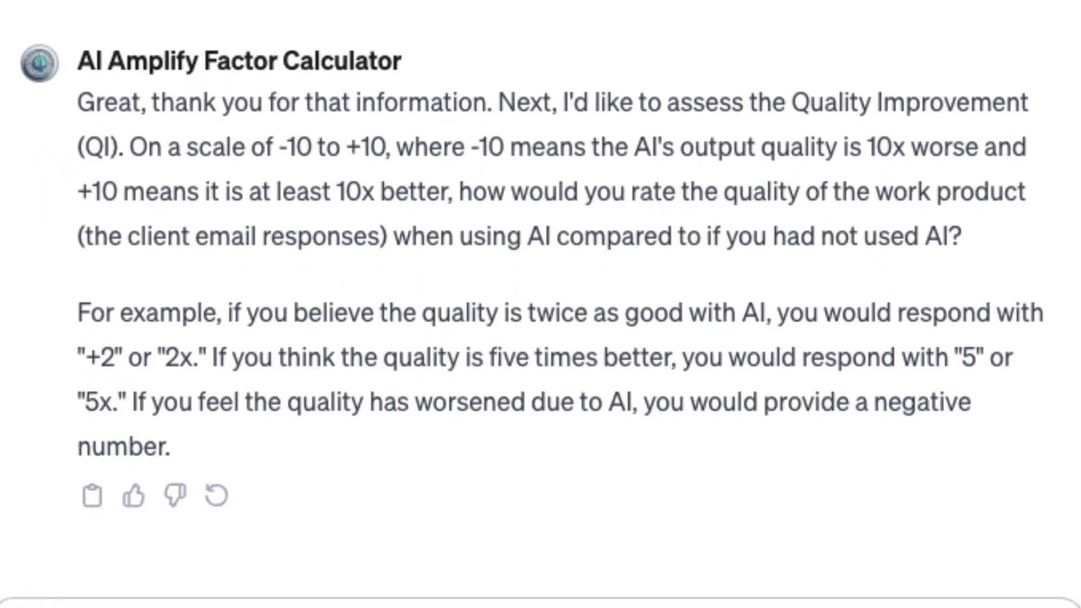
pyautogui.write('5x')
pyautogui.press('Return')
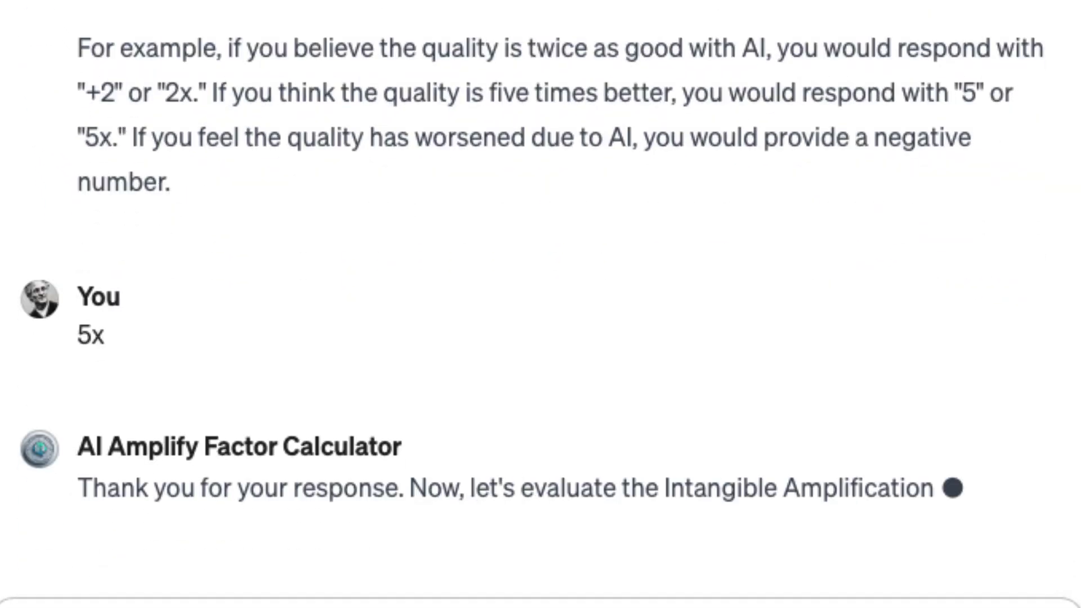
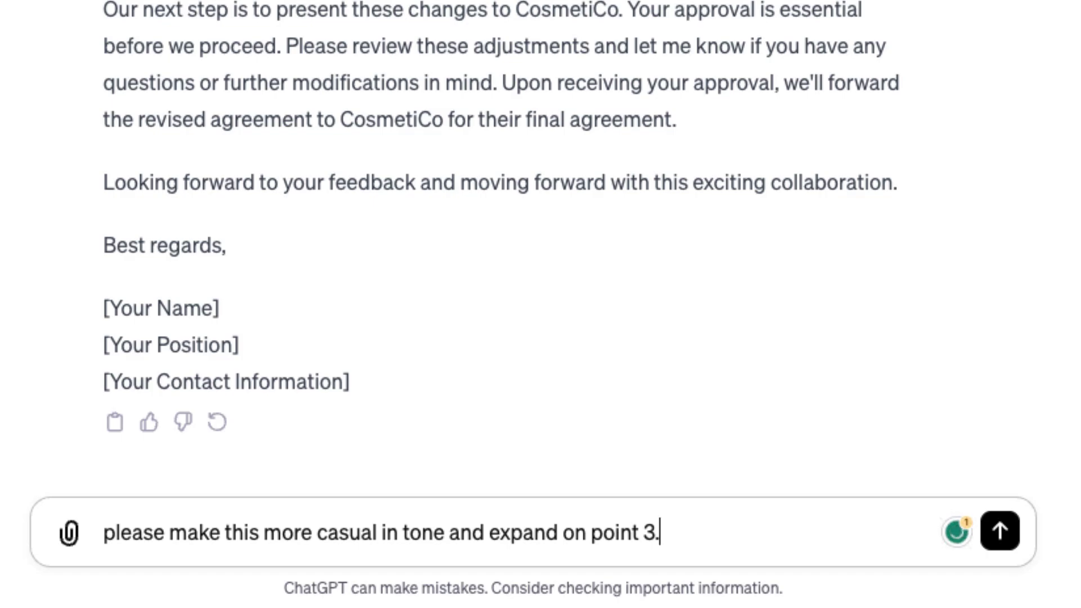
# Send the request for a more casual email with point 3 expanded
pyautogui.press('Return')
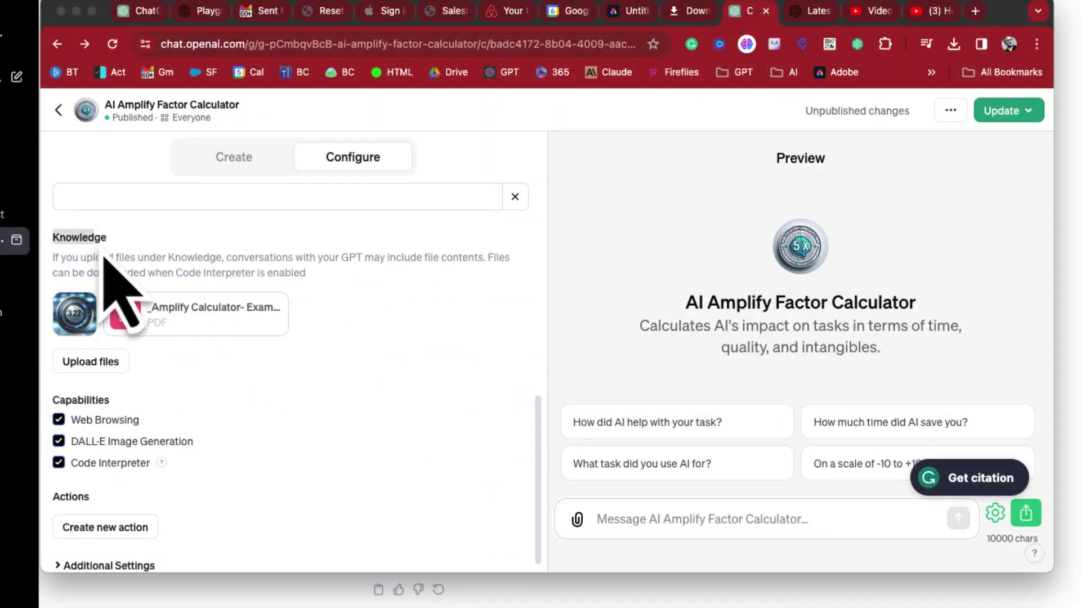
# Turn Code Interpreter off and back on under Capabilities, then begin a Knowledge file upload
pyautogui.moveTo(52, 232); pyautogui.dragTo(315, 315)
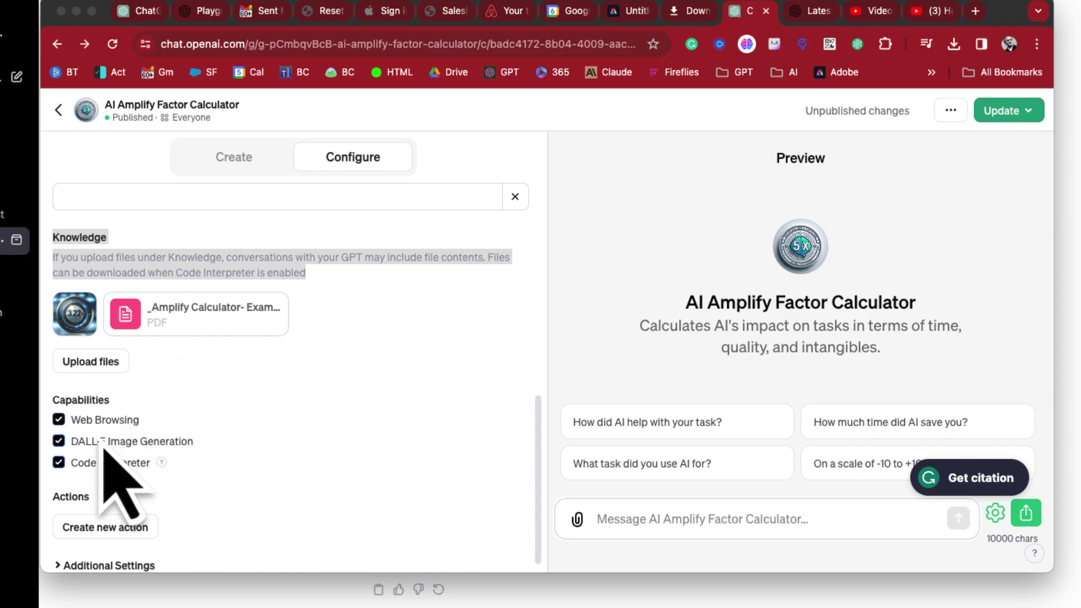
pyautogui.click(60, 464)
pyautogui.rightClick(63, 473)
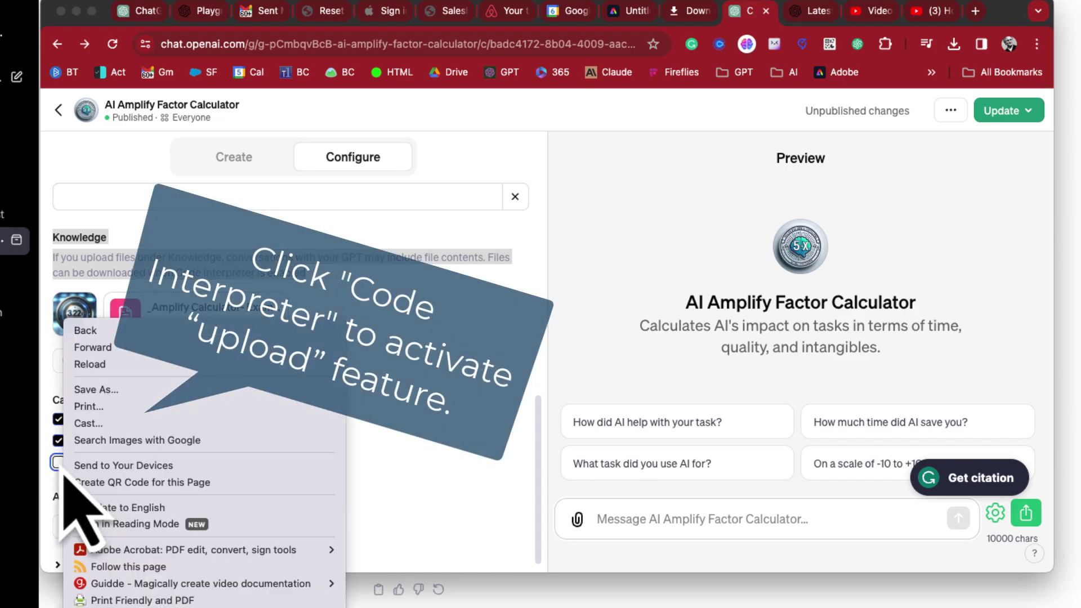
pyautogui.click(58, 462)
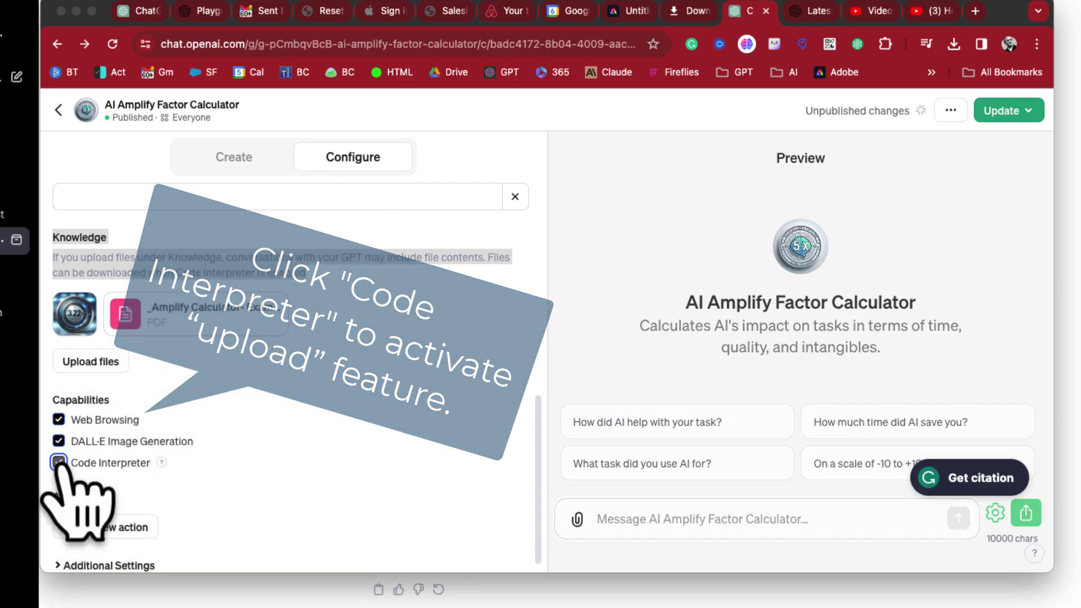
pyautogui.click(87, 362)
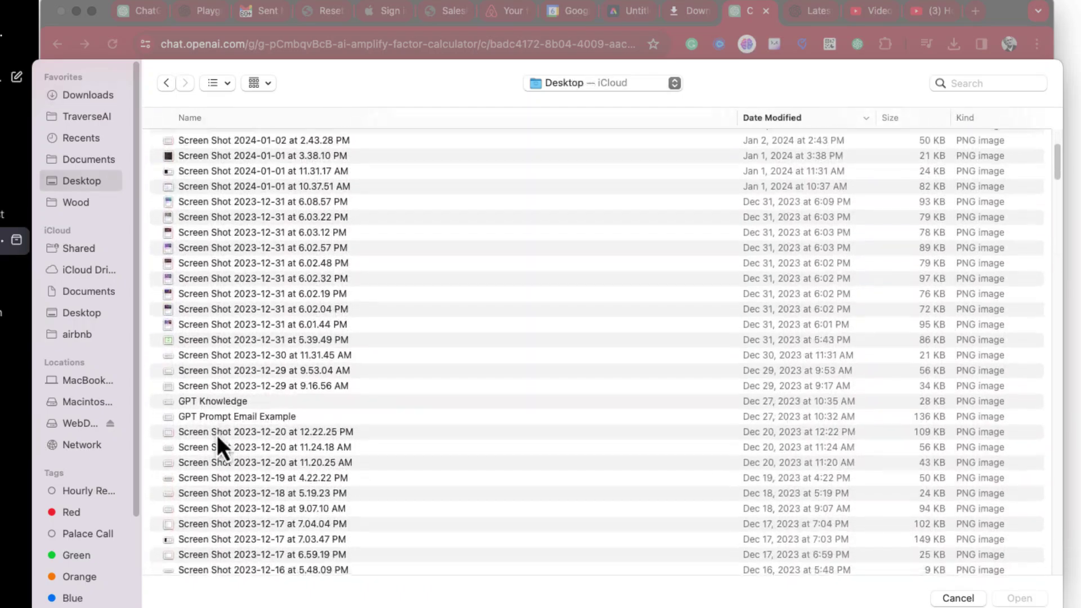
# Upload the GPT Prompt Email Example image from the Desktop as a Knowledge file
pyautogui.scroll(-2, 217, 438)
pyautogui.click(214, 383)
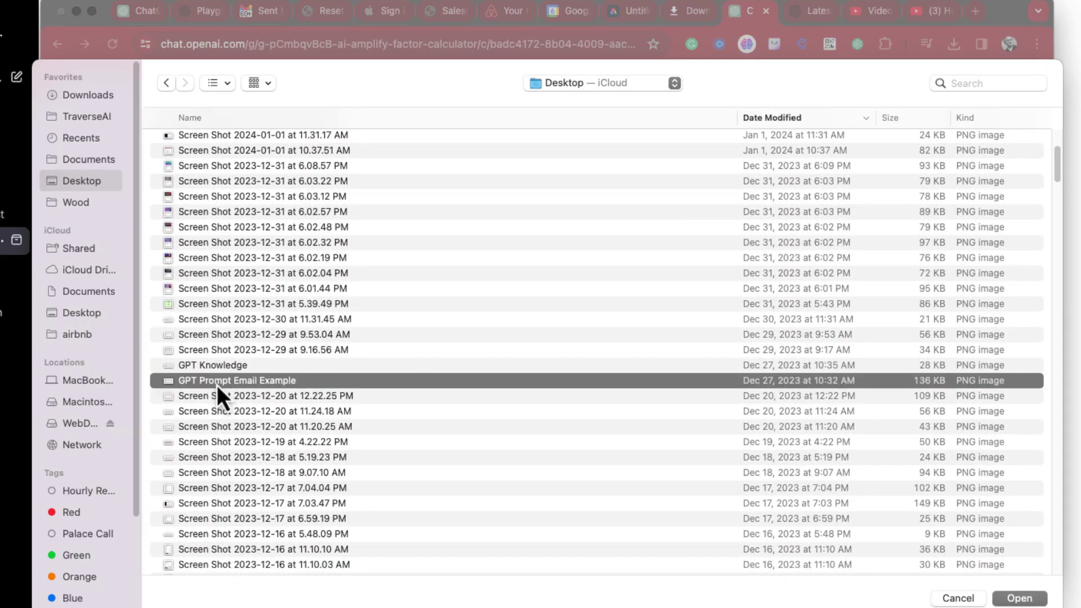
pyautogui.click(1019, 598)
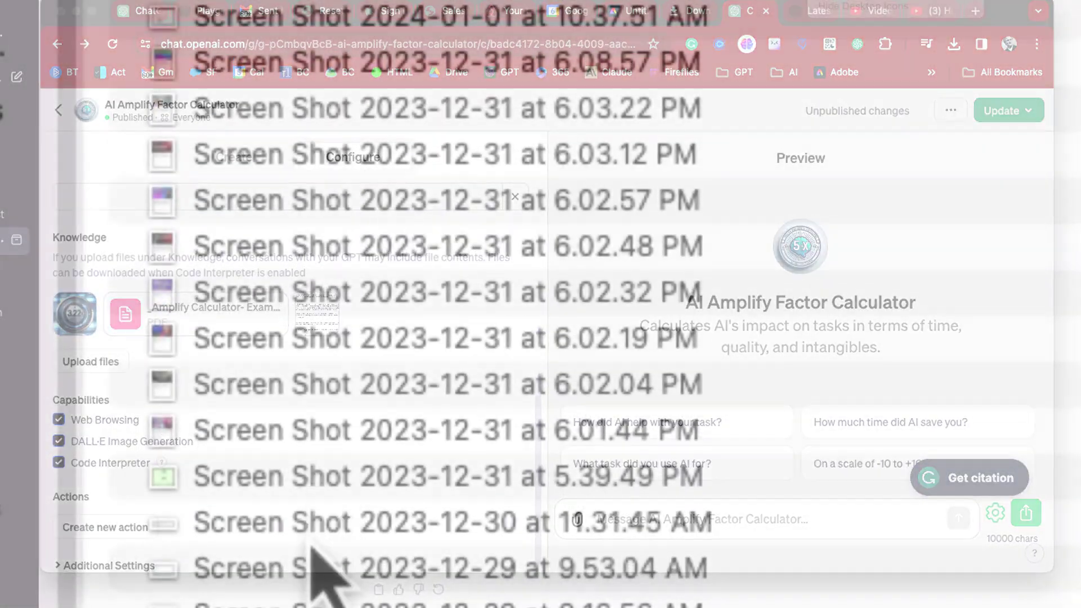
pyautogui.scroll(-2, 324, 575)
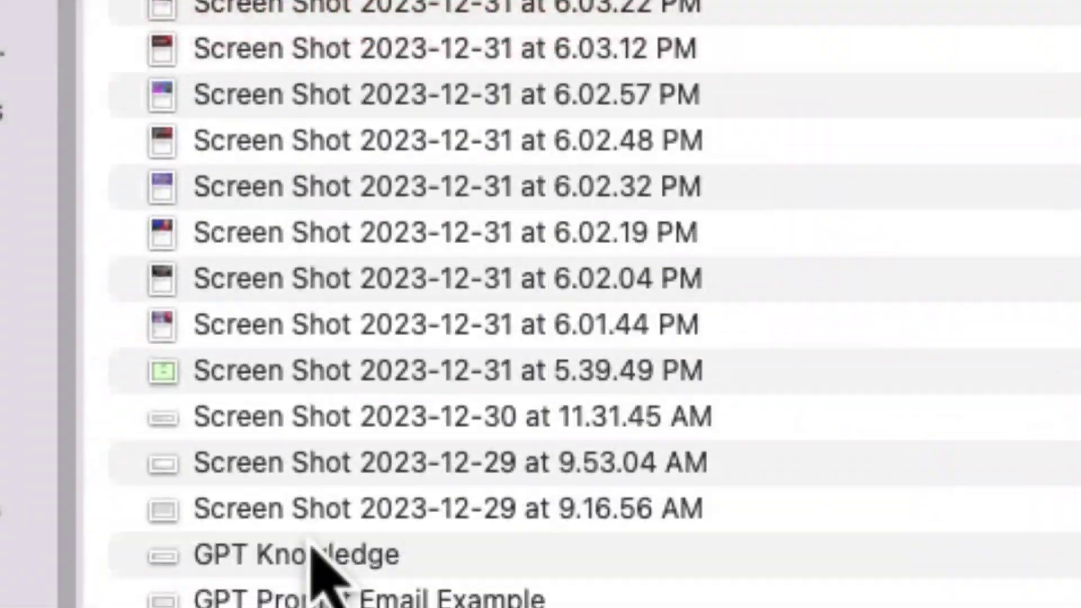
pyautogui.scroll(-3, 311, 550)
pyautogui.click(298, 392)
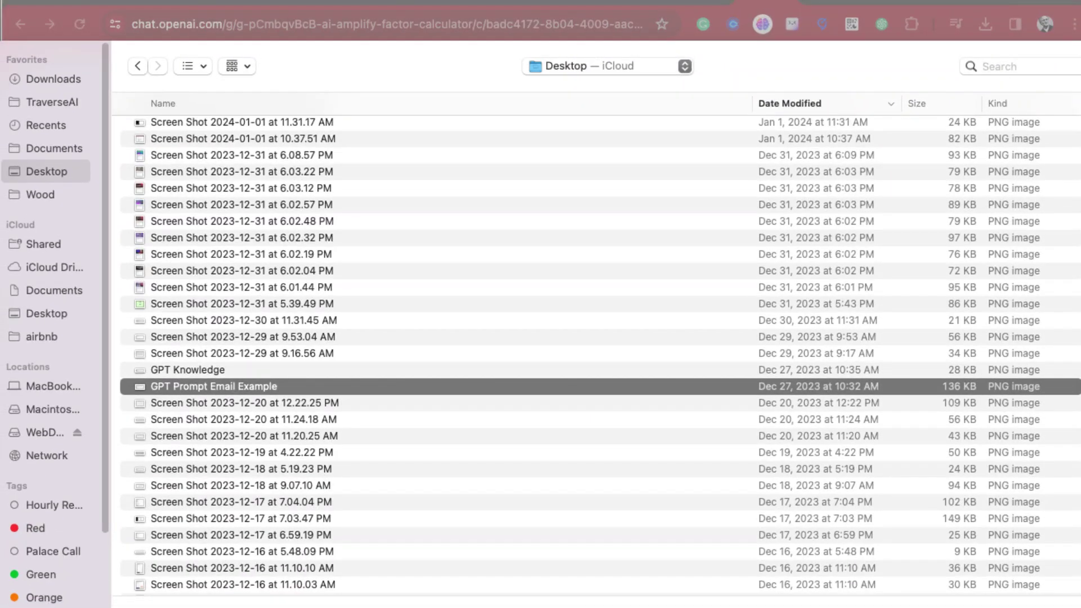
pyautogui.press('Return')
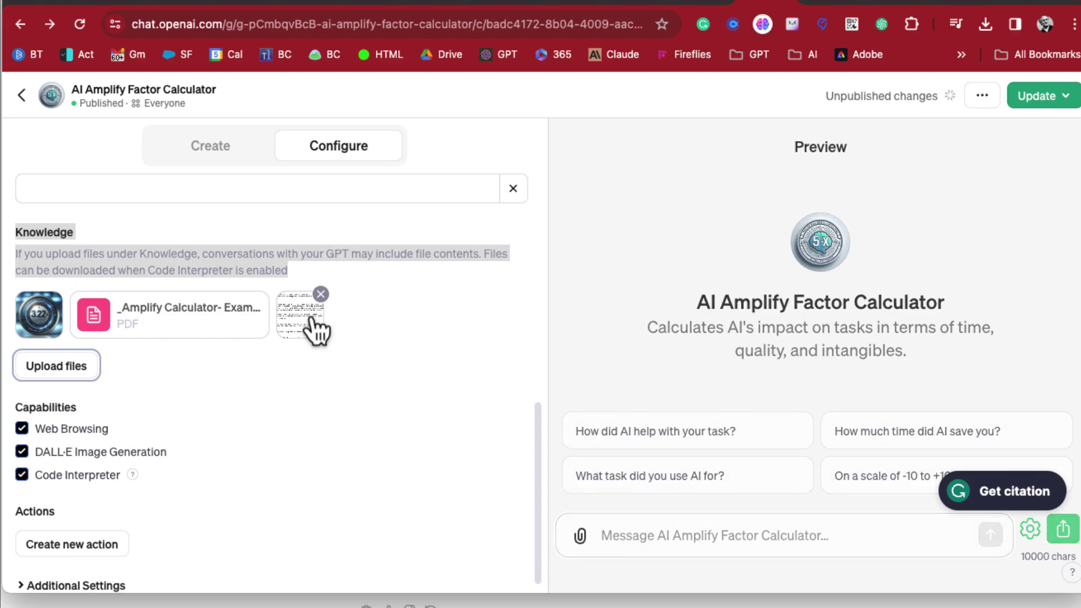
pyautogui.click(237, 323)
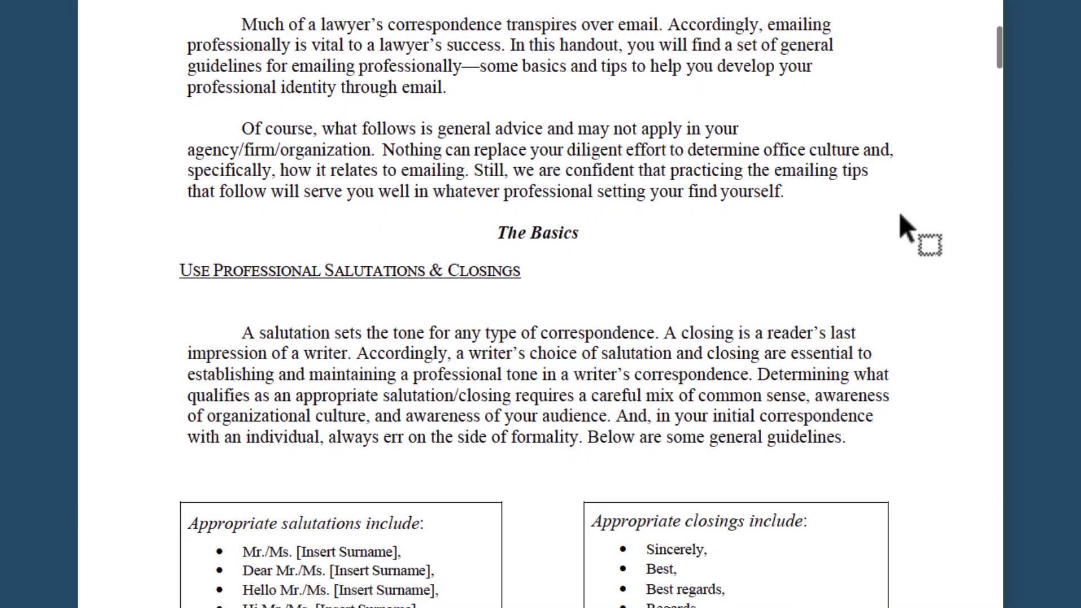
# Scroll the email-etiquette PDF through signature block, style pointers, formatting and Email Substance sections
pyautogui.scroll(-10, 899, 211)
pyautogui.scroll(-5, 898, 211)
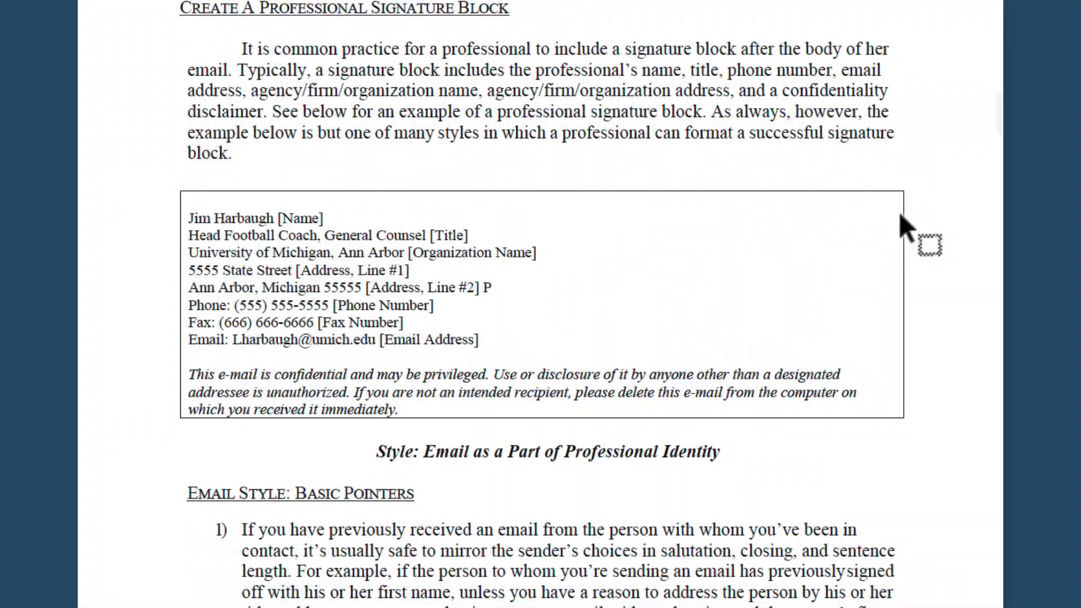
pyautogui.scroll(-5, 898, 211)
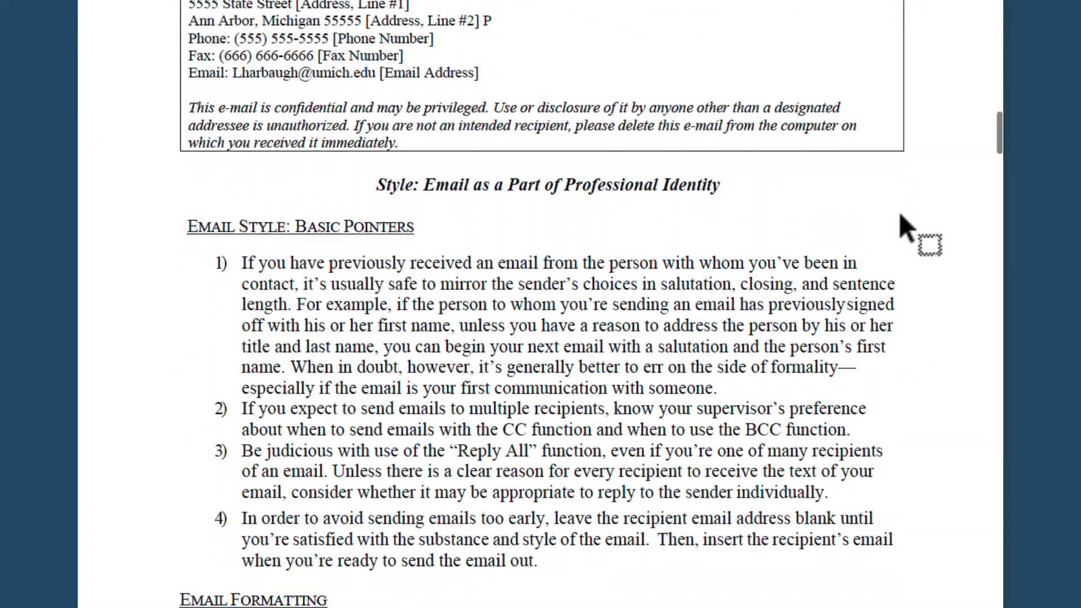
pyautogui.scroll(-5, 899, 216)
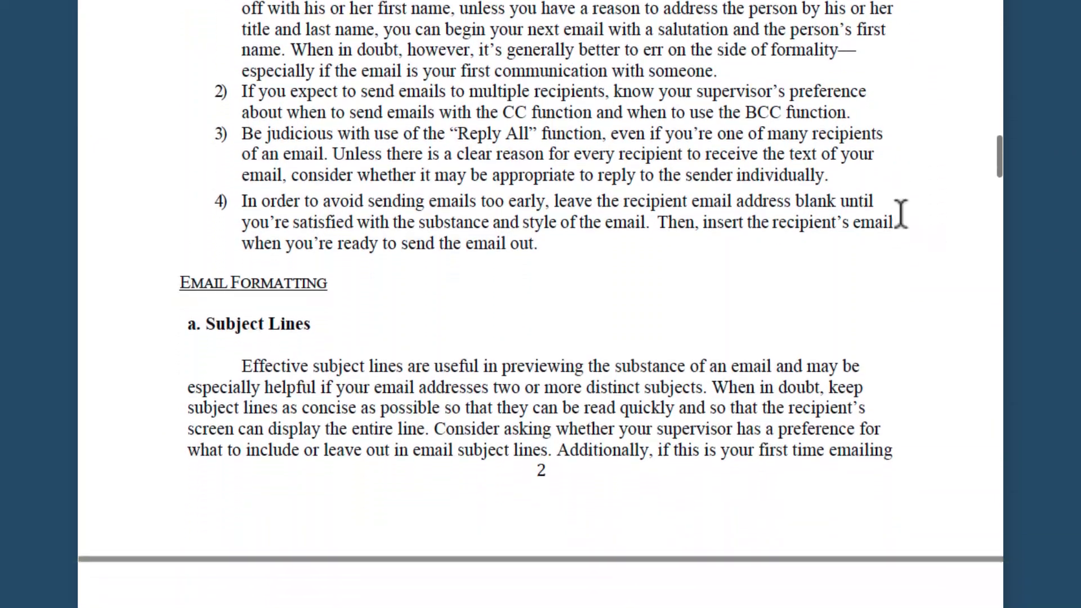
pyautogui.scroll(-4, 900, 215)
pyautogui.scroll(-3, 898, 212)
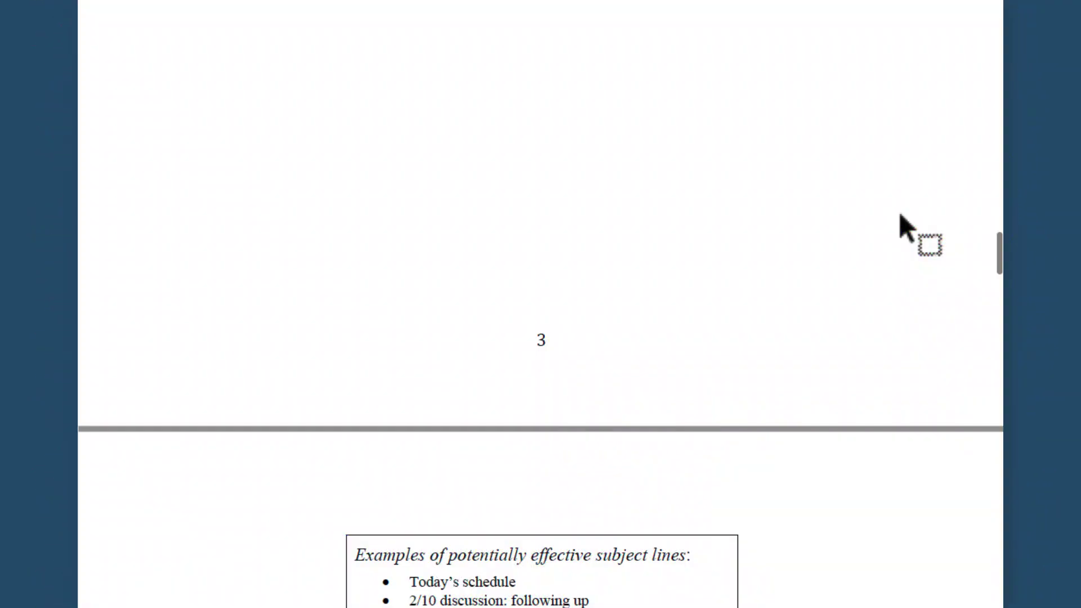
pyautogui.scroll(-1, 899, 211)
pyautogui.scroll(-2, 899, 211)
pyautogui.scroll(-4, 899, 212)
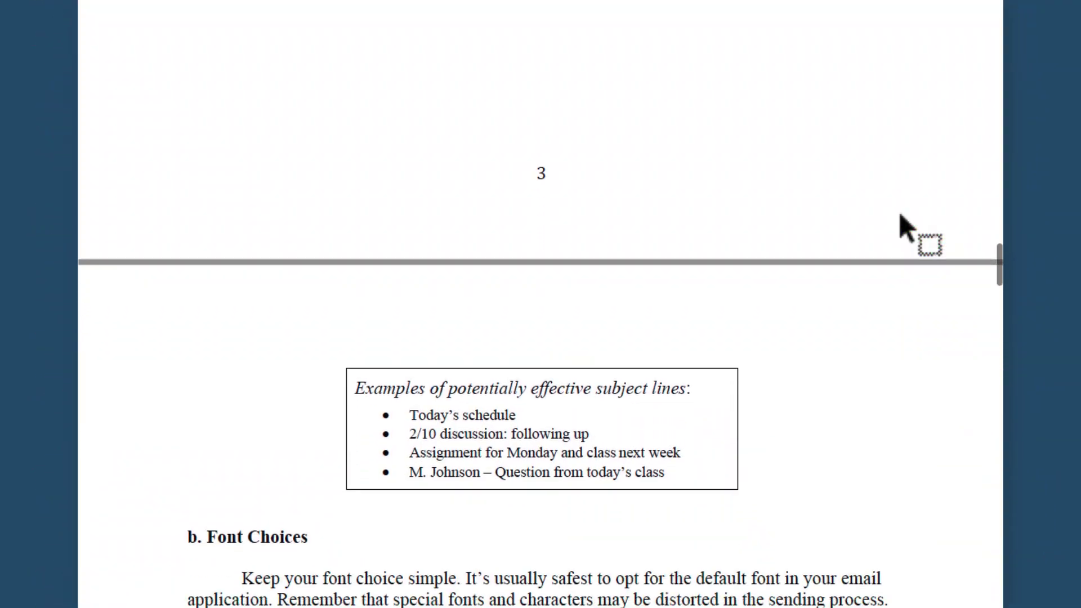
pyautogui.scroll(-2, 898, 211)
pyautogui.scroll(-6, 899, 214)
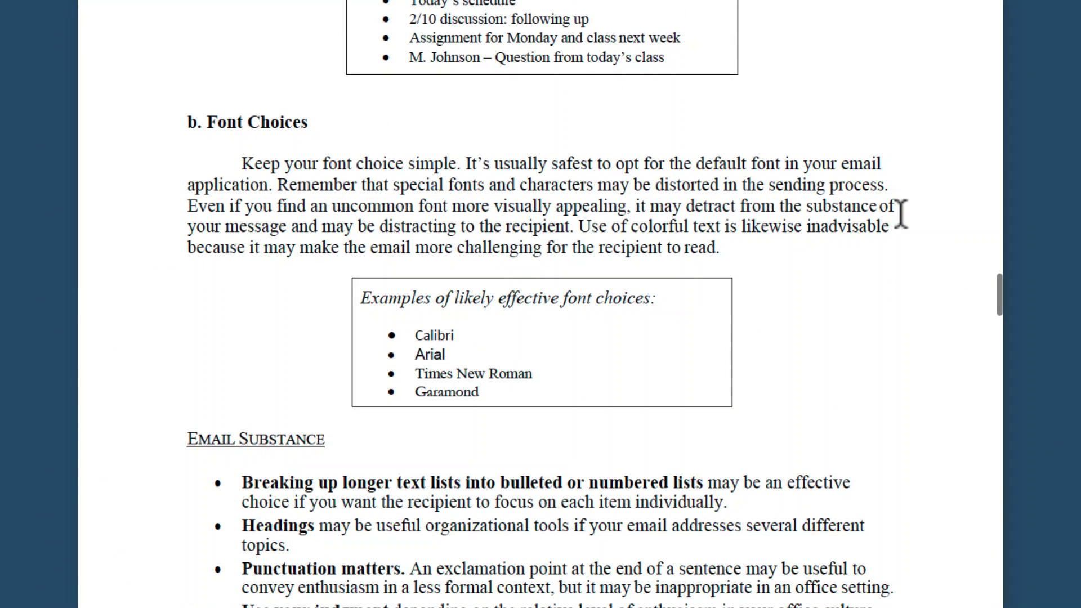
pyautogui.scroll(-4, 900, 214)
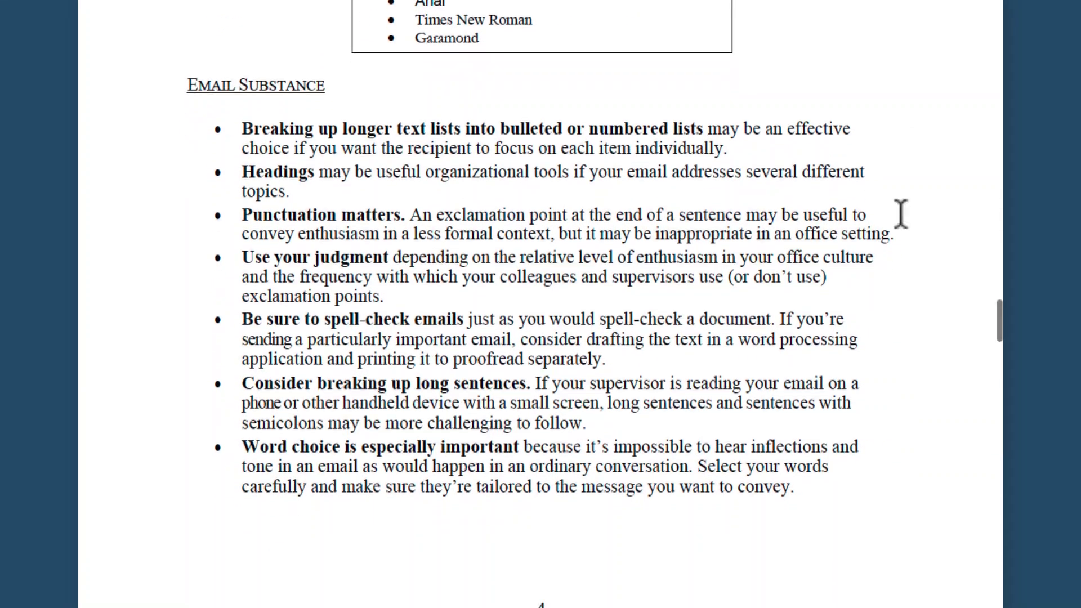
pyautogui.scroll(-4, 900, 214)
pyautogui.scroll(-3, 900, 215)
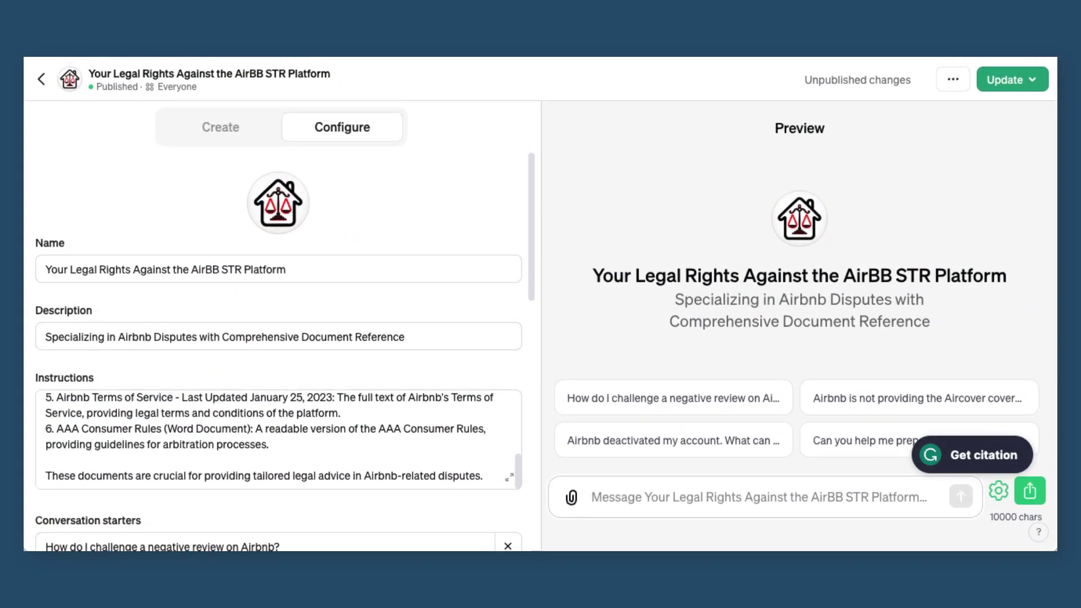
pyautogui.moveTo(533, 193); pyautogui.dragTo(617, 437)
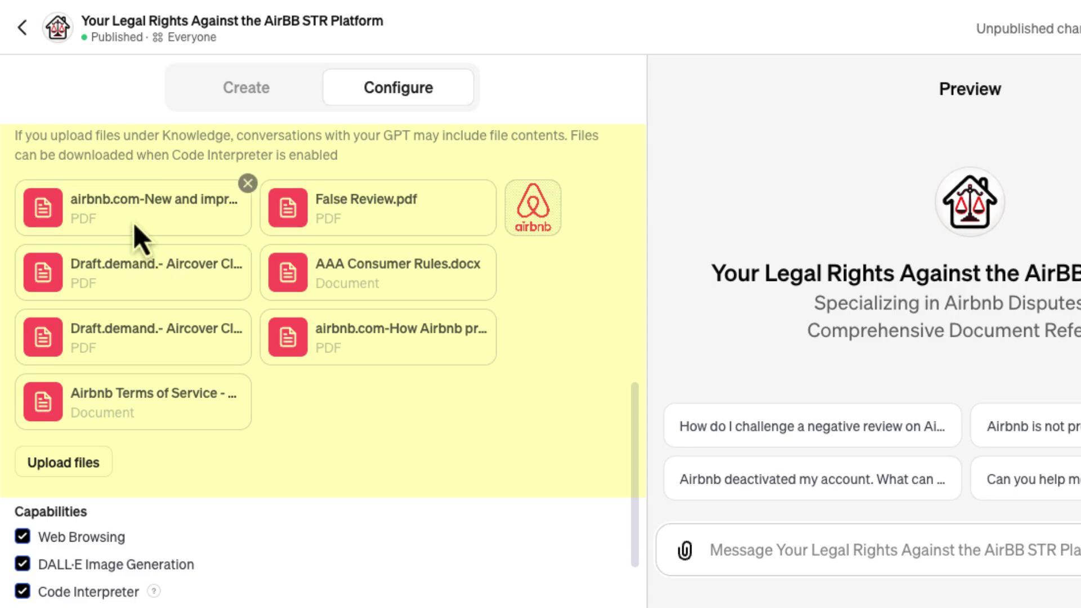
pyautogui.moveTo(101, 287)
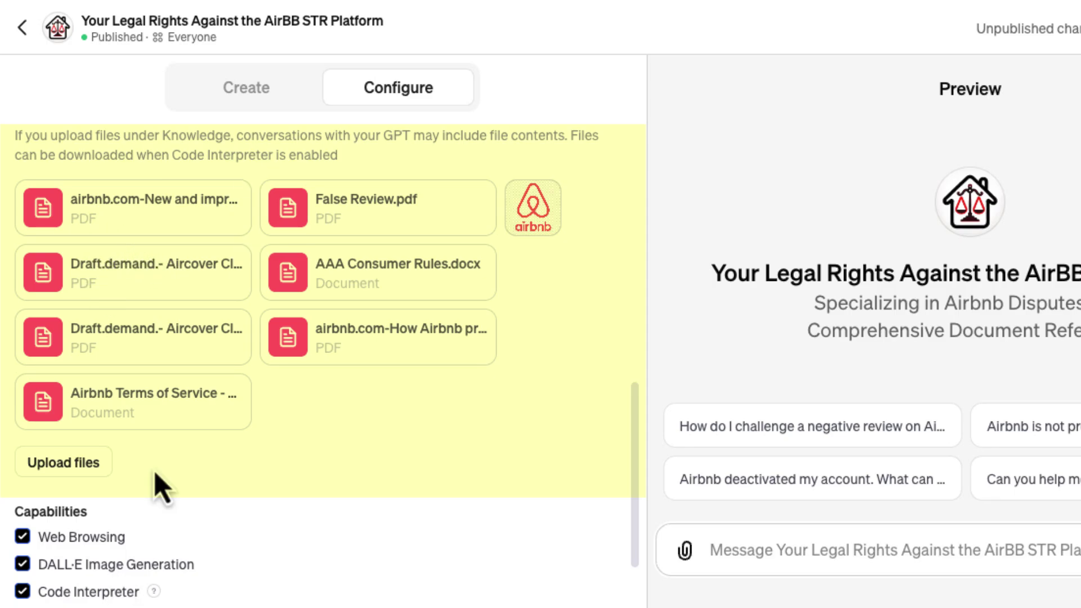
pyautogui.moveTo(156, 396)
pyautogui.moveTo(367, 326)
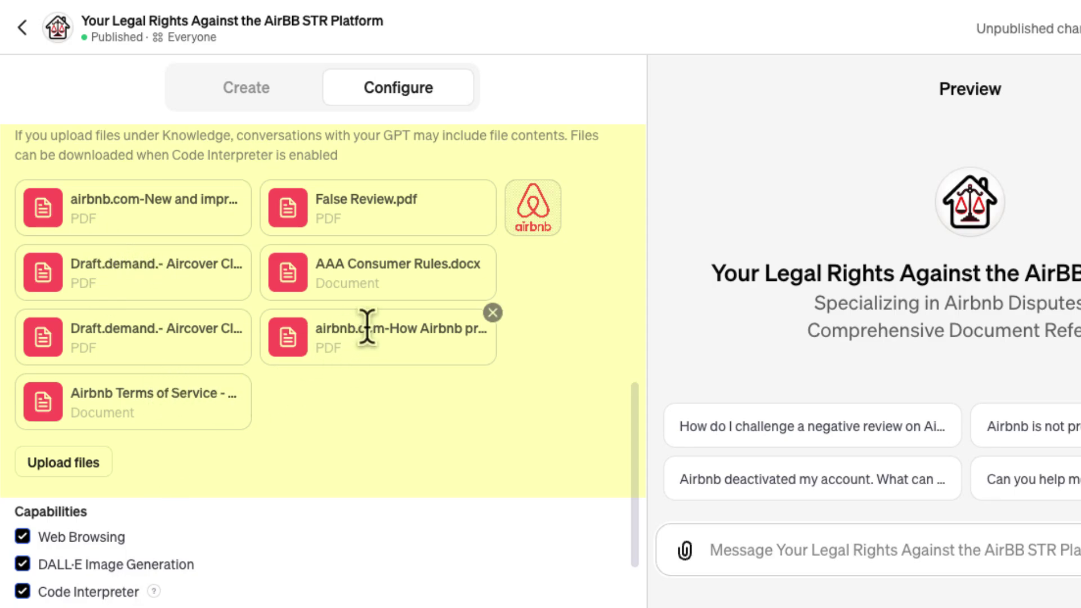
pyautogui.moveTo(380, 217)
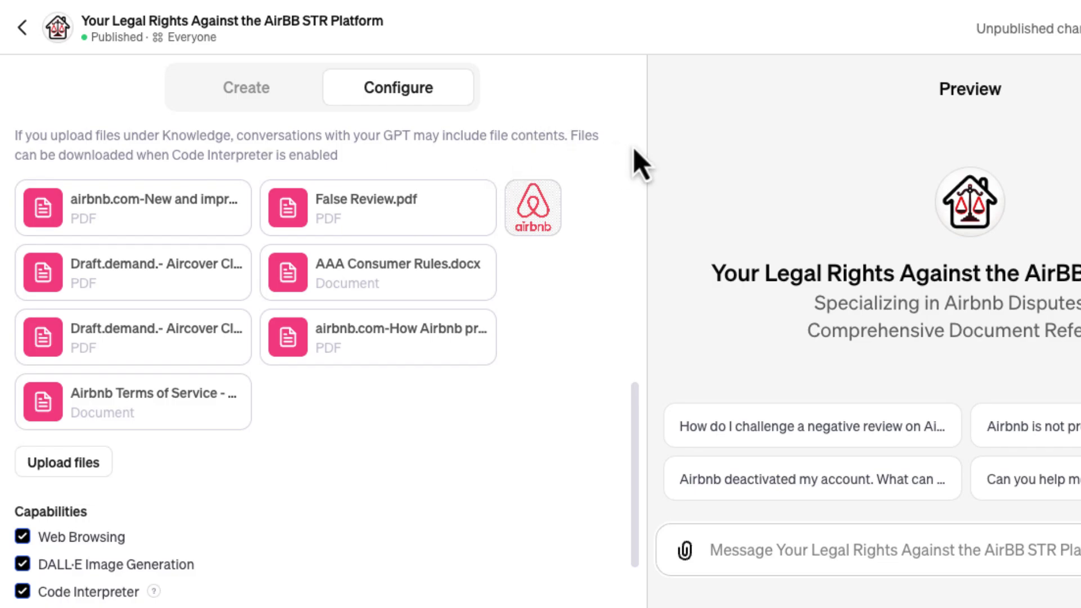
pyautogui.scroll(-3, 532, 401)
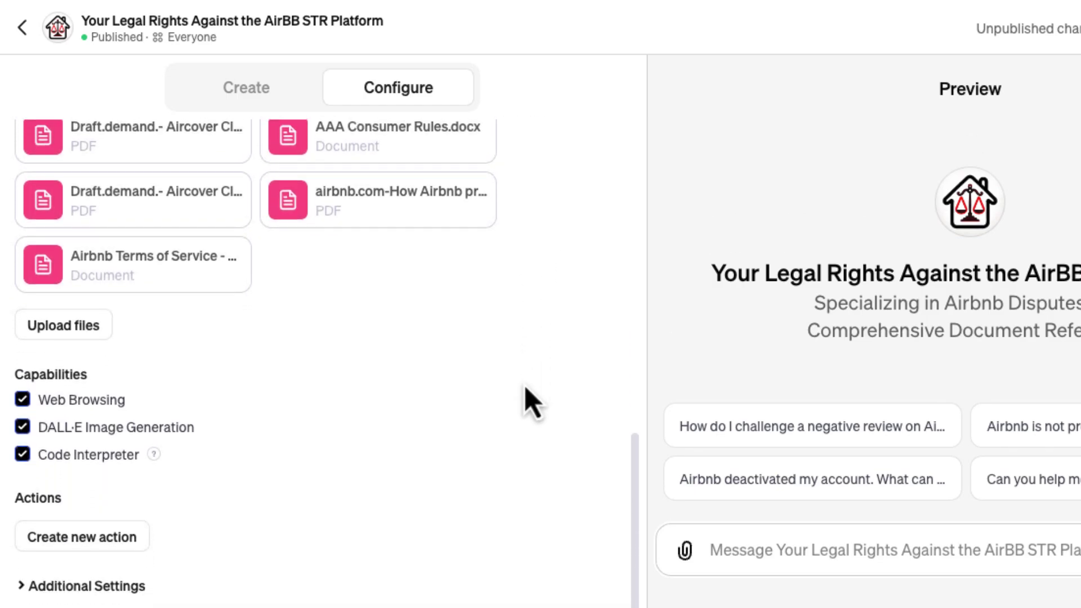
pyautogui.scroll(4, 532, 401)
pyautogui.scroll(4, 532, 400)
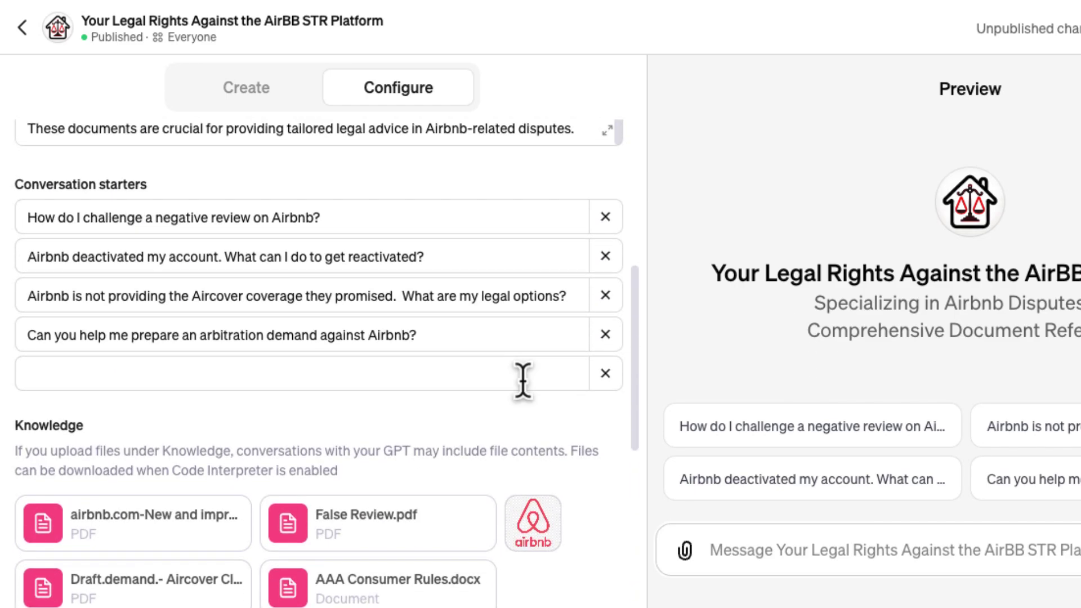
pyautogui.scroll(3, 523, 381)
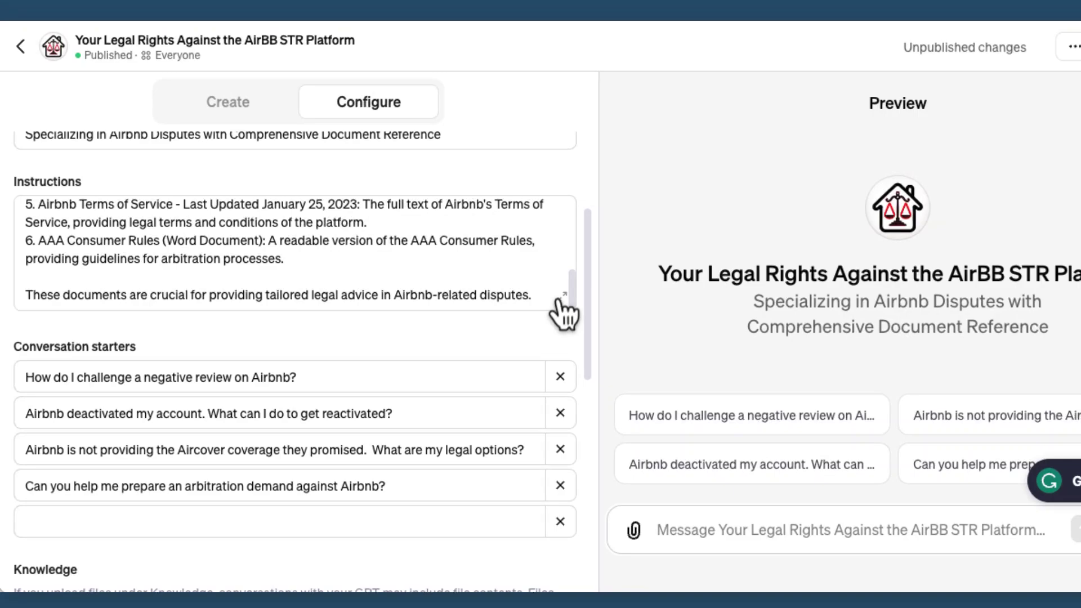
# Expand the AirBB GPT's instructions and select its reference-document list through the closing sentence
pyautogui.click(559, 298)
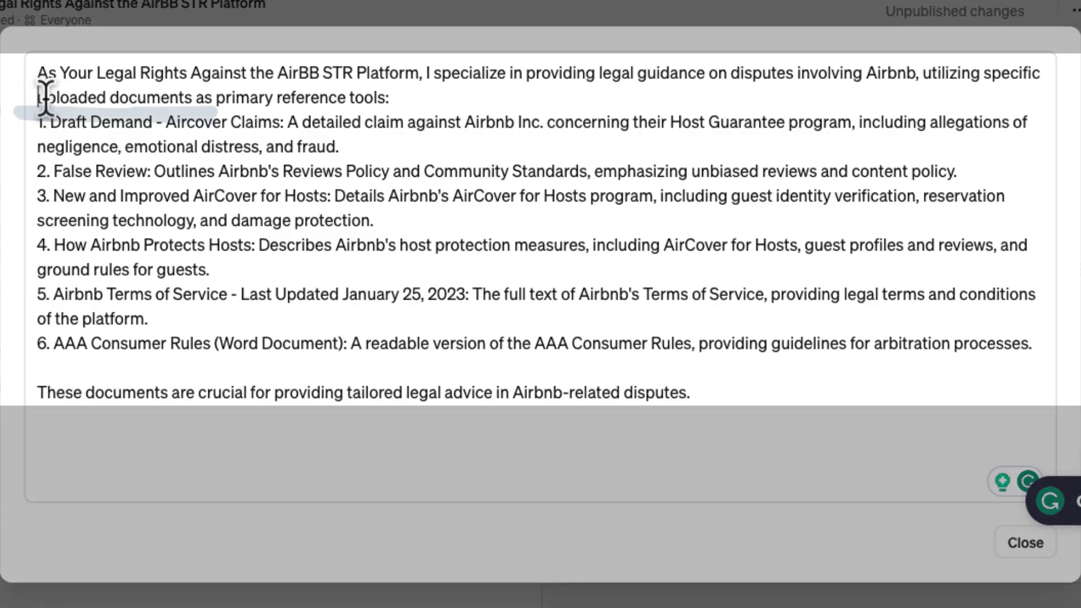
pyautogui.moveTo(37, 99); pyautogui.dragTo(375, 358)
pyautogui.moveTo(573, 374); pyautogui.dragTo(779, 384)
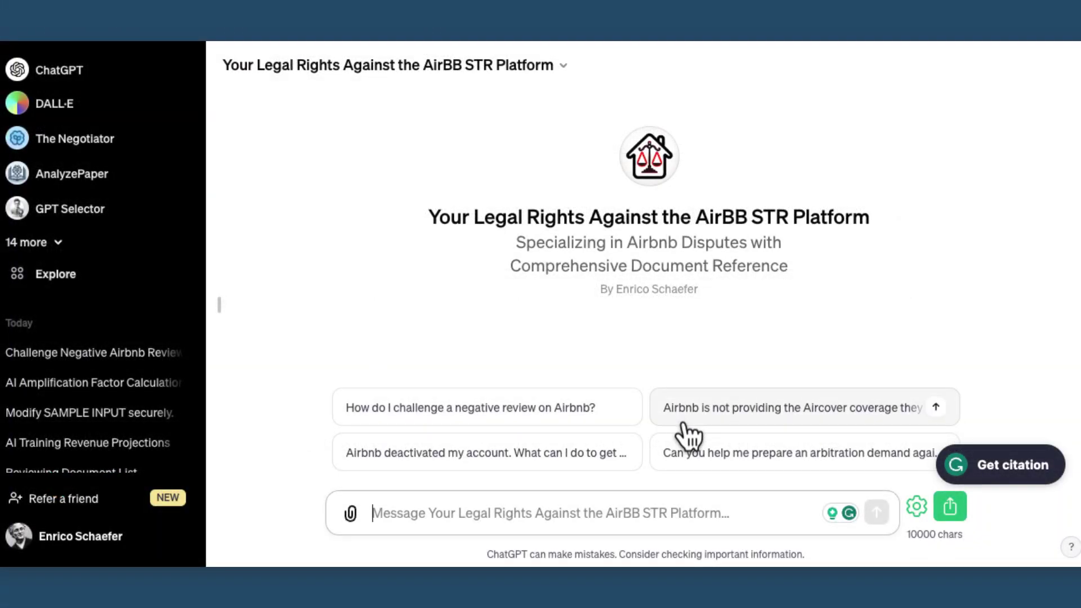
# Send the AirBB GPT's conversation starter asking about missing Aircover coverage
pyautogui.click(688, 423)
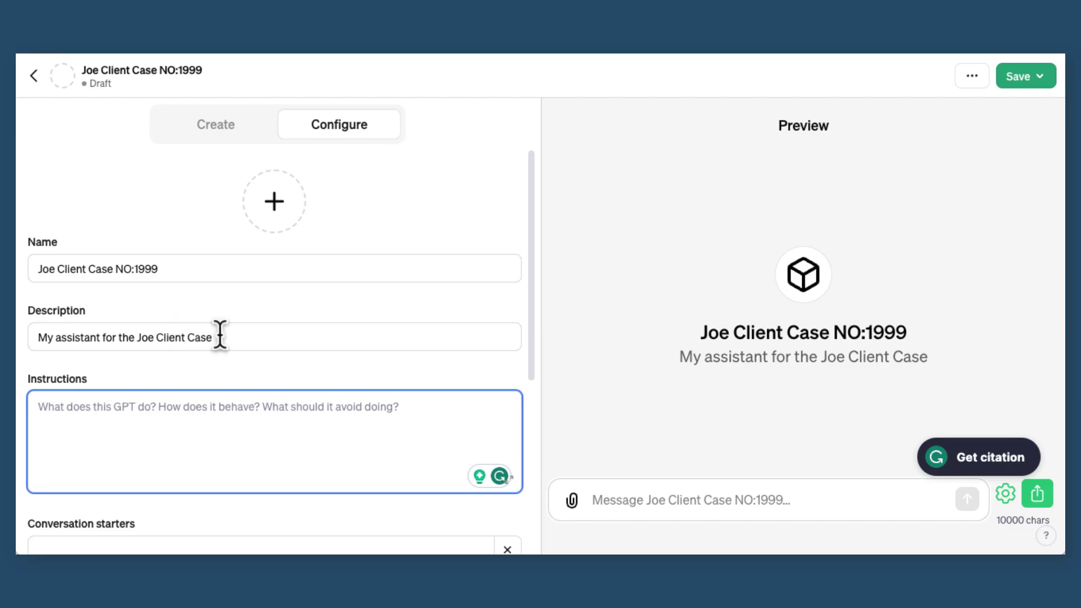
# Paste the trademark infringement instructions and add Grammarly's comma after 'plaintiff'
pyautogui.moveTo(220, 336); pyautogui.dragTo(52, 338)
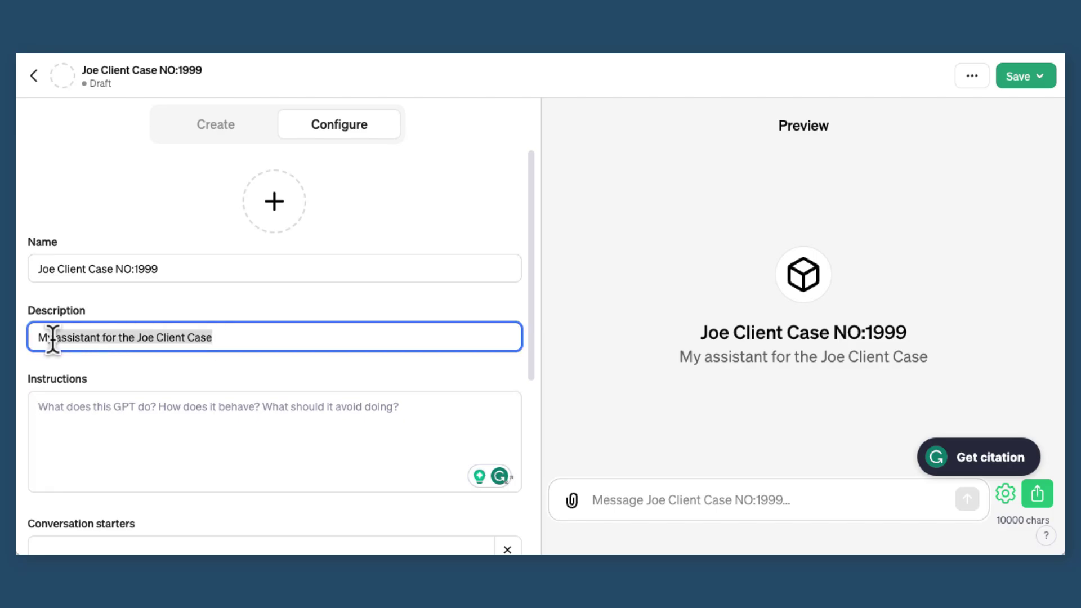
pyautogui.click(48, 400)
pyautogui.write('I represent Joe Client in a trademark infringement matter. We are the plaintiff and we are suing the infringing party. I am going to upload all of the background information including the transcripts of calls with my client, the prior communications, and the pleadings so that you can help me represent this client and provide assistance. I want you to pay special attention to the document titled Client Goals. Everything we do should be in the context of achieving those documented goals.')
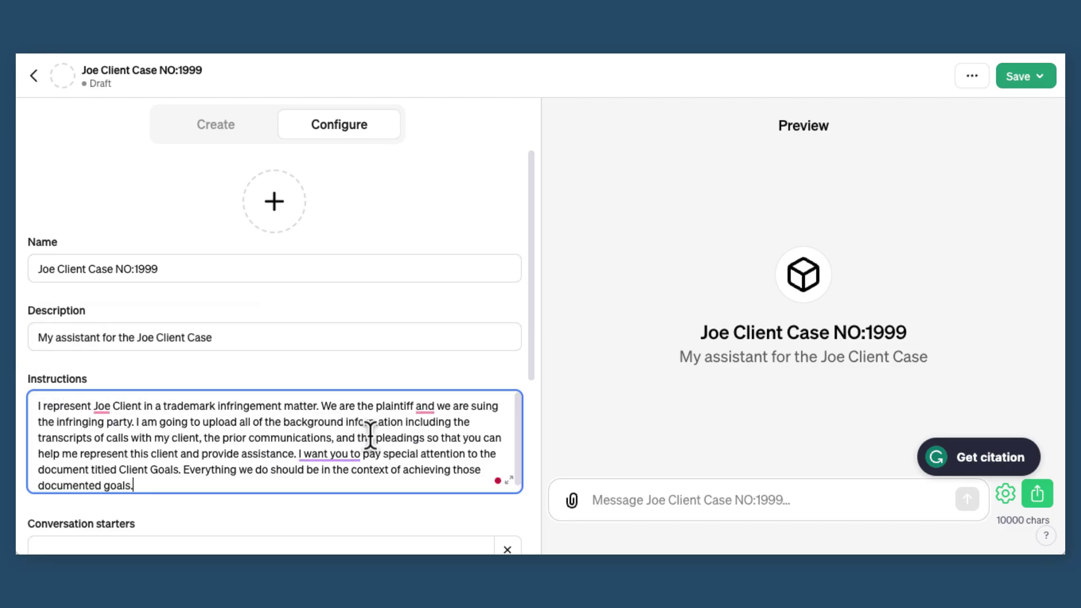
pyautogui.click(509, 481)
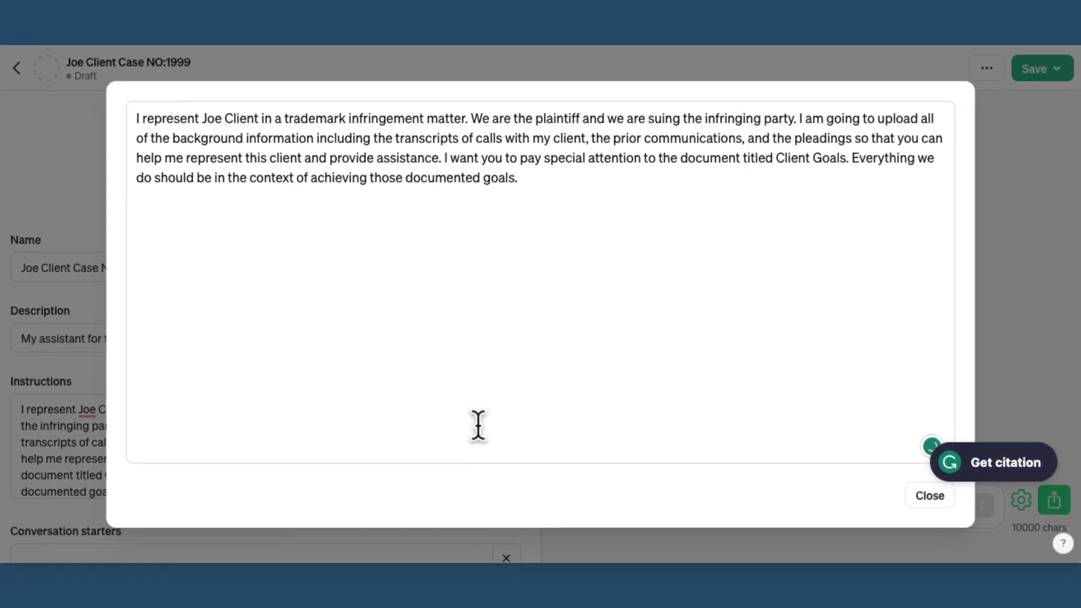
pyautogui.moveTo(601, 97)
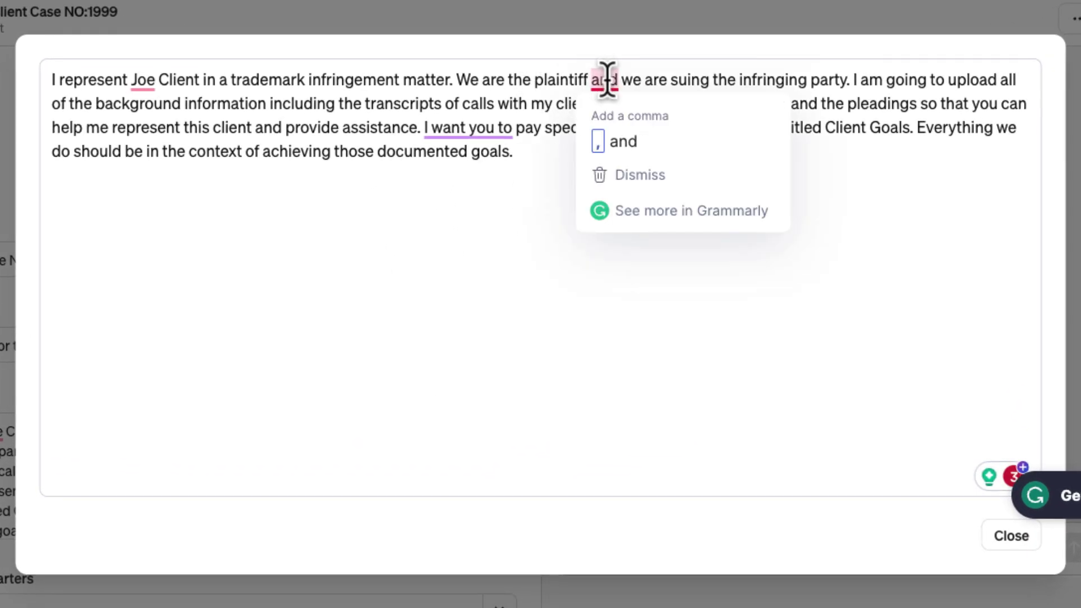
pyautogui.click(608, 115)
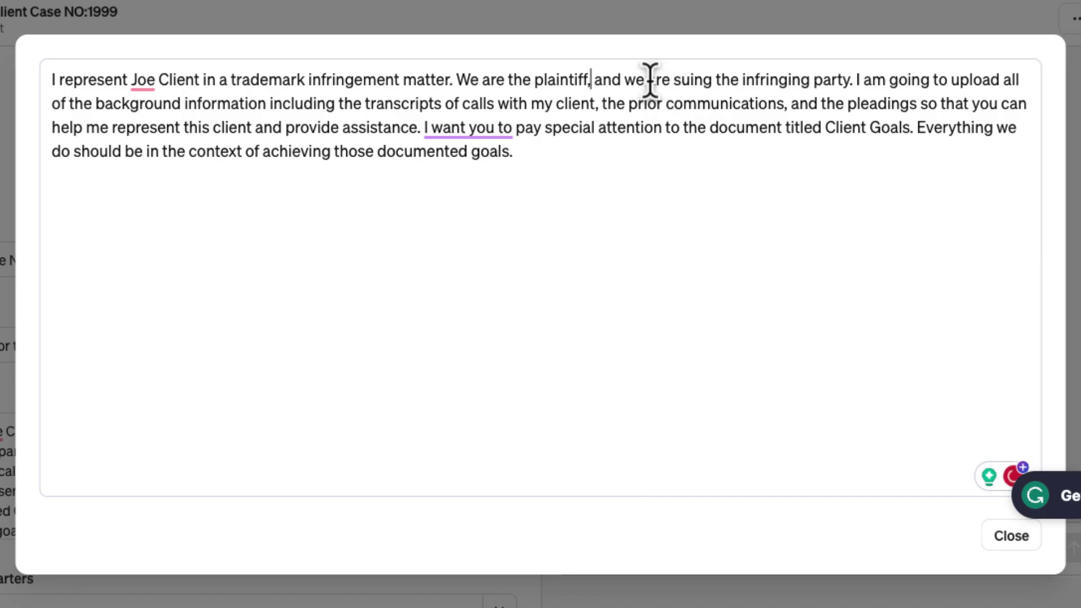
# Review the instructions' plaintiff phrasing and the background documents, prior communications and pleadings mentions
pyautogui.moveTo(628, 80); pyautogui.dragTo(835, 76)
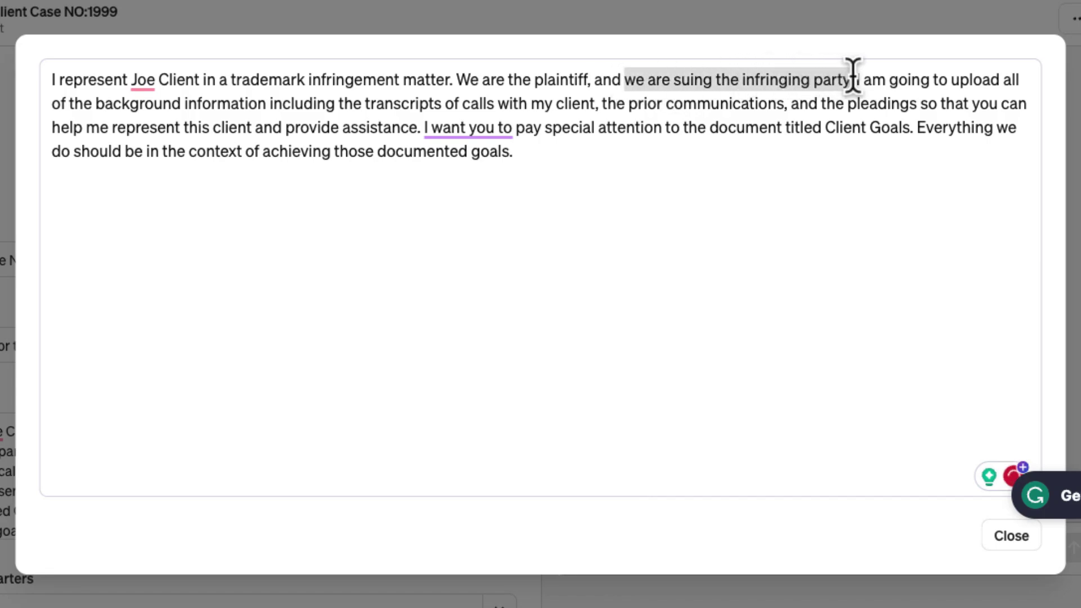
pyautogui.moveTo(452, 79); pyautogui.dragTo(581, 79)
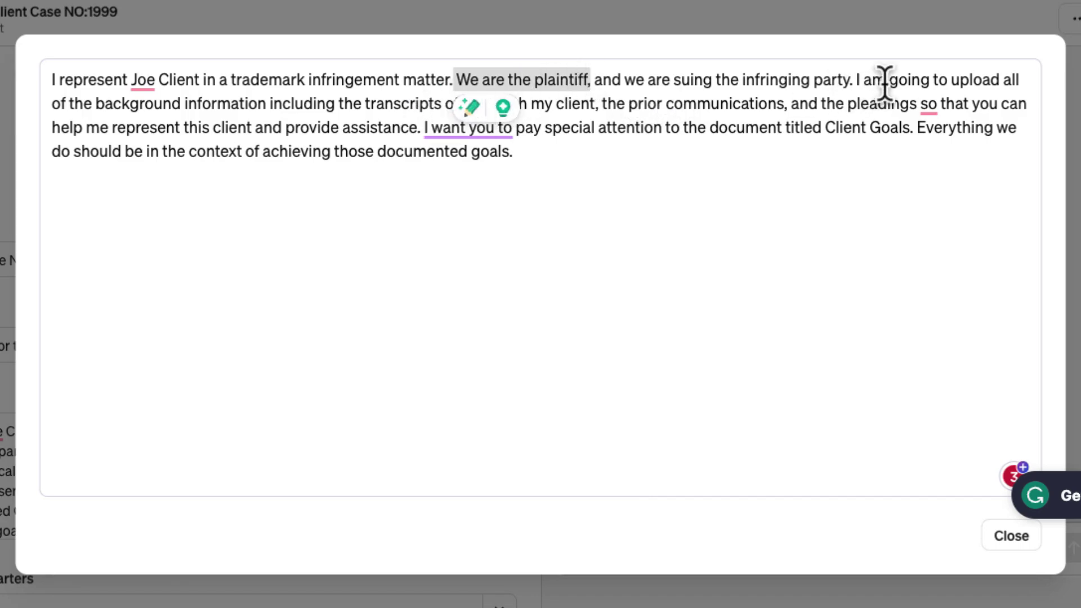
pyautogui.moveTo(855, 80); pyautogui.dragTo(52, 79)
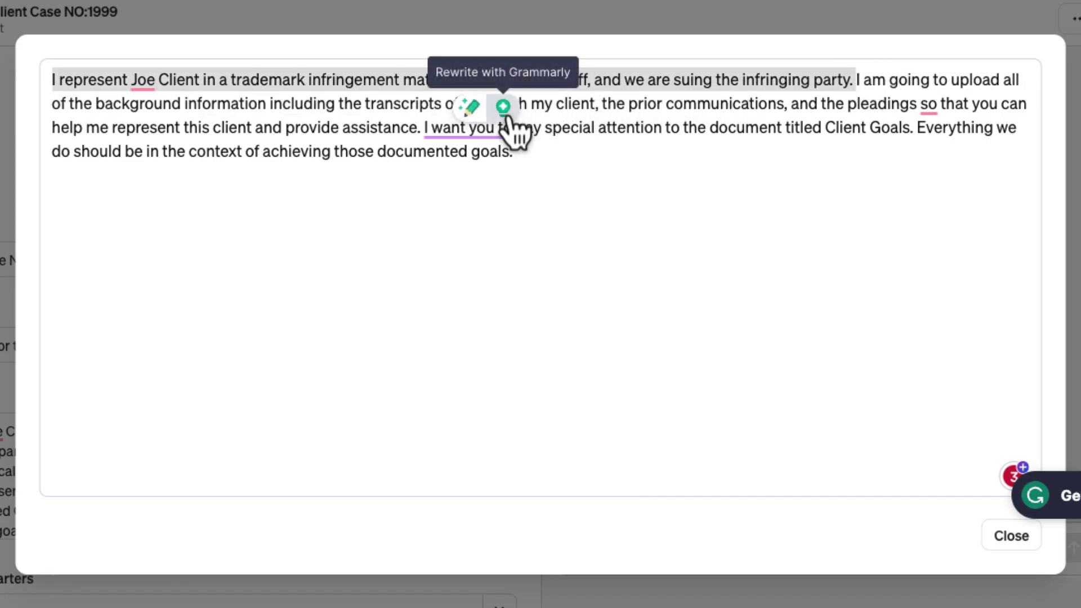
pyautogui.click(420, 167)
pyautogui.moveTo(327, 103); pyautogui.dragTo(438, 97)
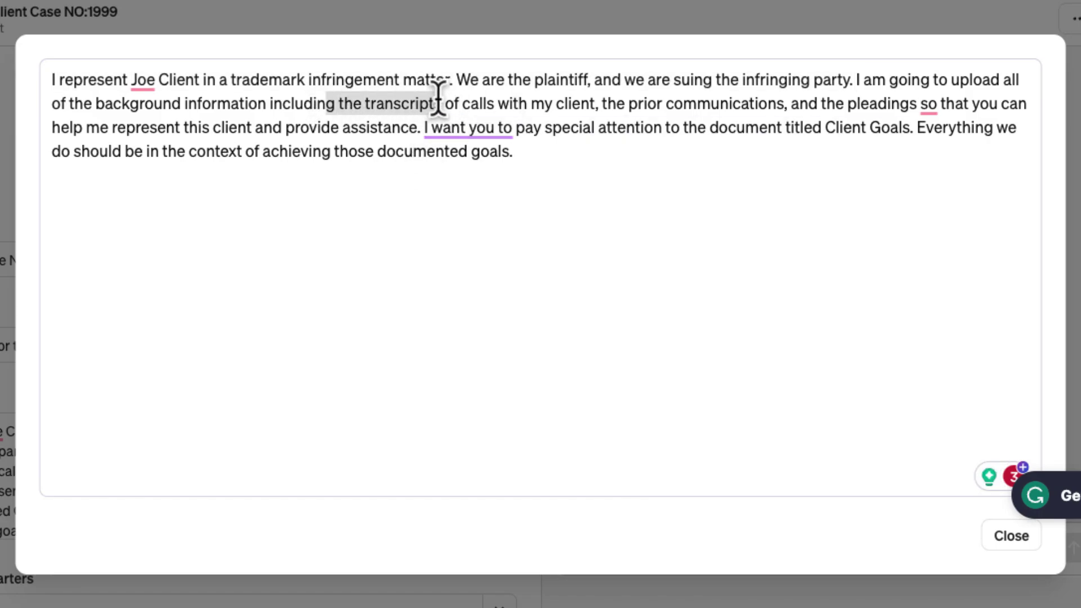
pyautogui.moveTo(600, 95); pyautogui.dragTo(853, 90)
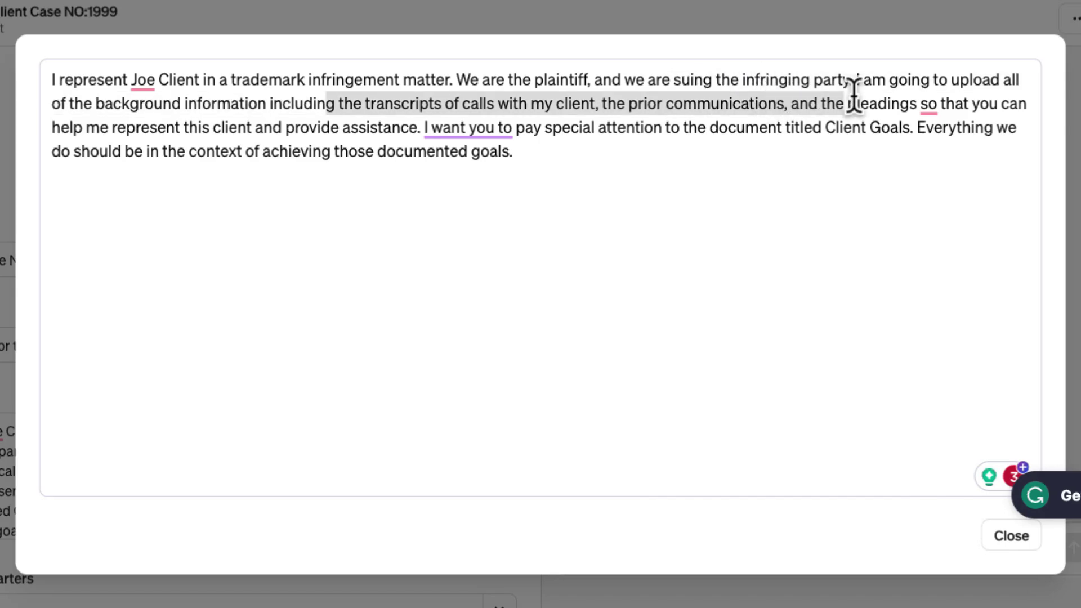
pyautogui.moveTo(924, 90); pyautogui.dragTo(763, 164)
pyautogui.click(421, 135)
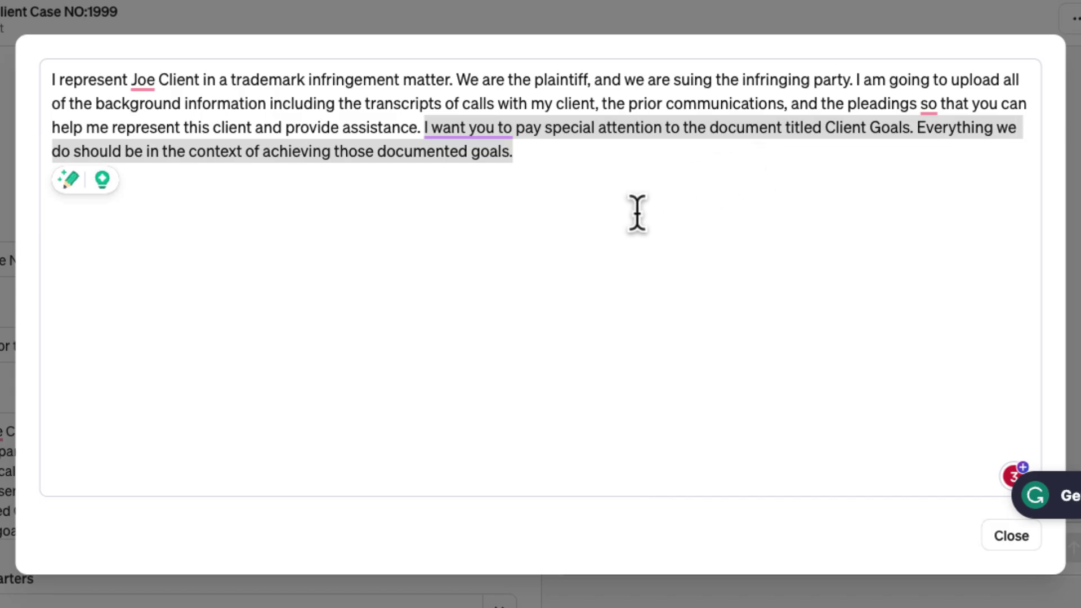
# Close the expanded instructions and start choosing Knowledge files to upload
pyautogui.click(1010, 534)
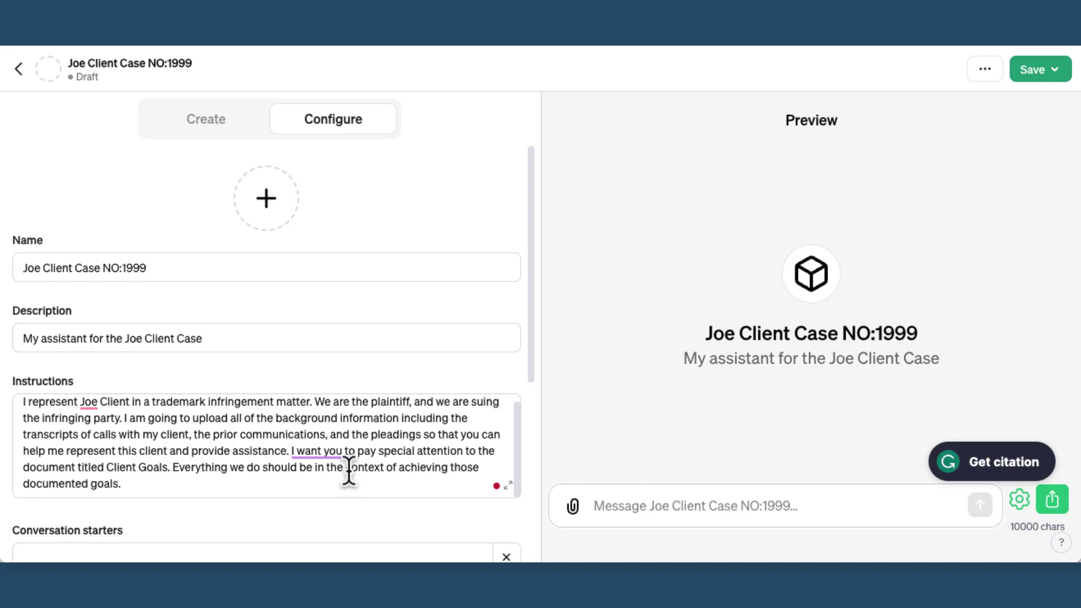
pyautogui.scroll(-5, 313, 530)
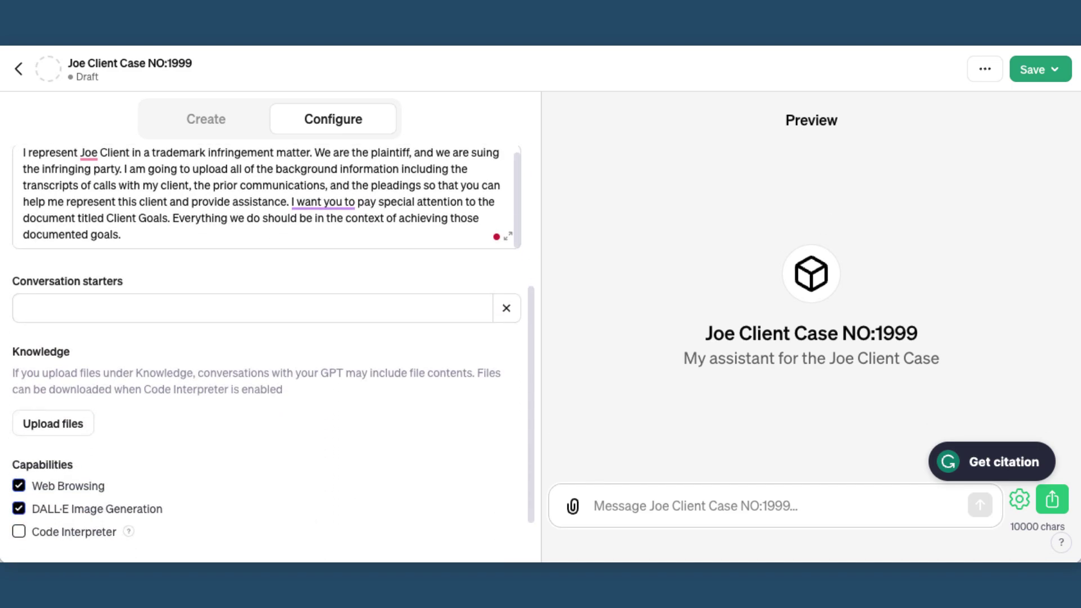
pyautogui.click(55, 424)
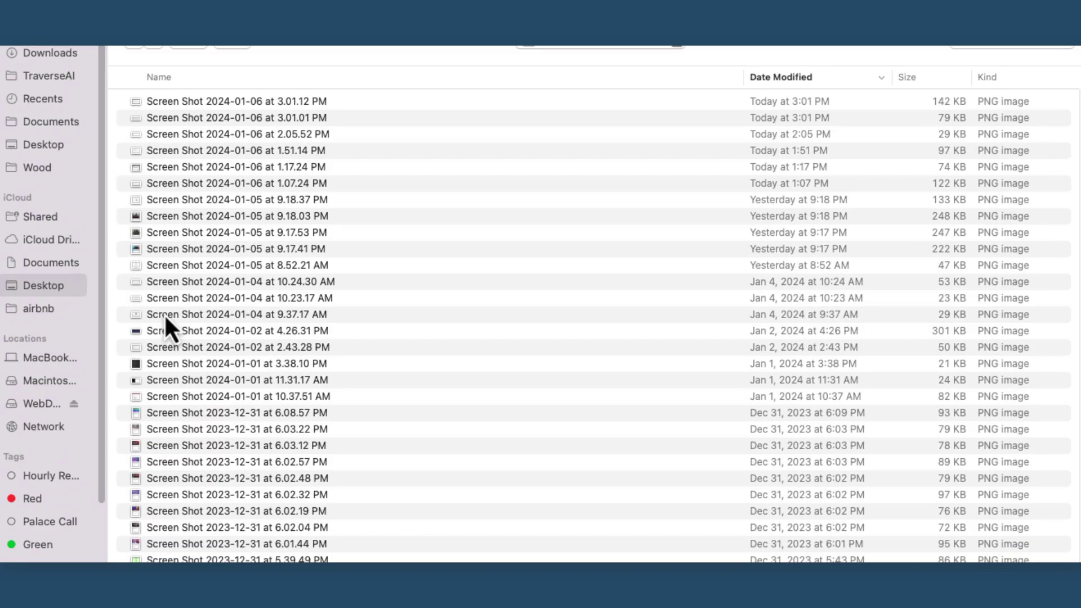
# Upload seven Desktop screenshots, from 6.03.22 PM through 7.04.04 PM, as Knowledge files
pyautogui.scroll(-5, 181, 209)
pyautogui.click(178, 200)
pyautogui.keyDown('super'); pyautogui.click(181, 230); pyautogui.keyUp('super')
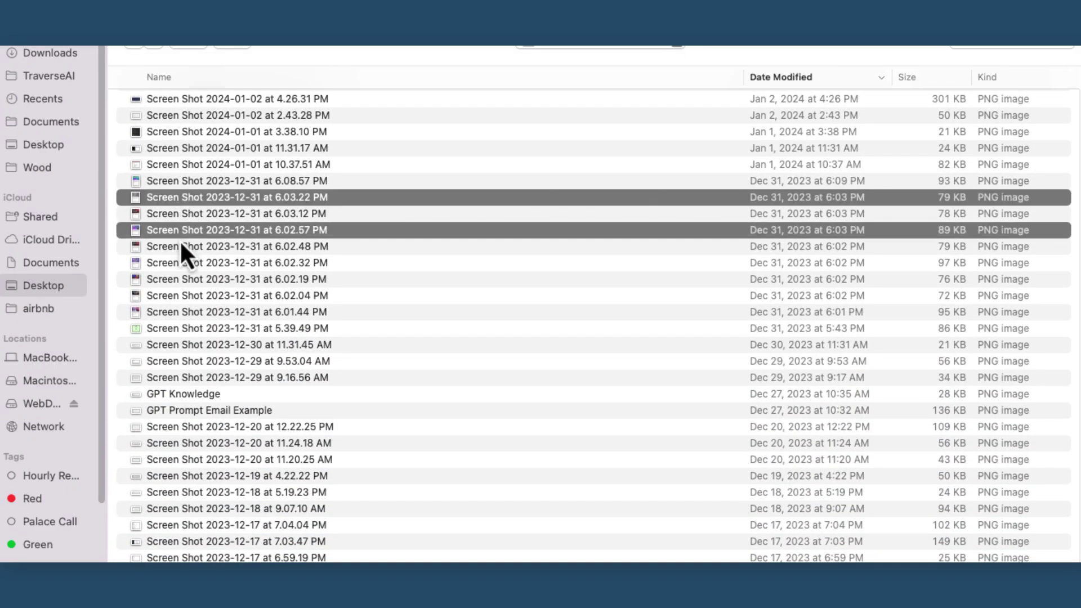
pyautogui.keyDown('super'); pyautogui.click(180, 312); pyautogui.keyUp('super')
pyautogui.keyDown('super'); pyautogui.click(188, 377); pyautogui.keyUp('super')
pyautogui.keyDown('super'); pyautogui.click(188, 462); pyautogui.keyUp('super')
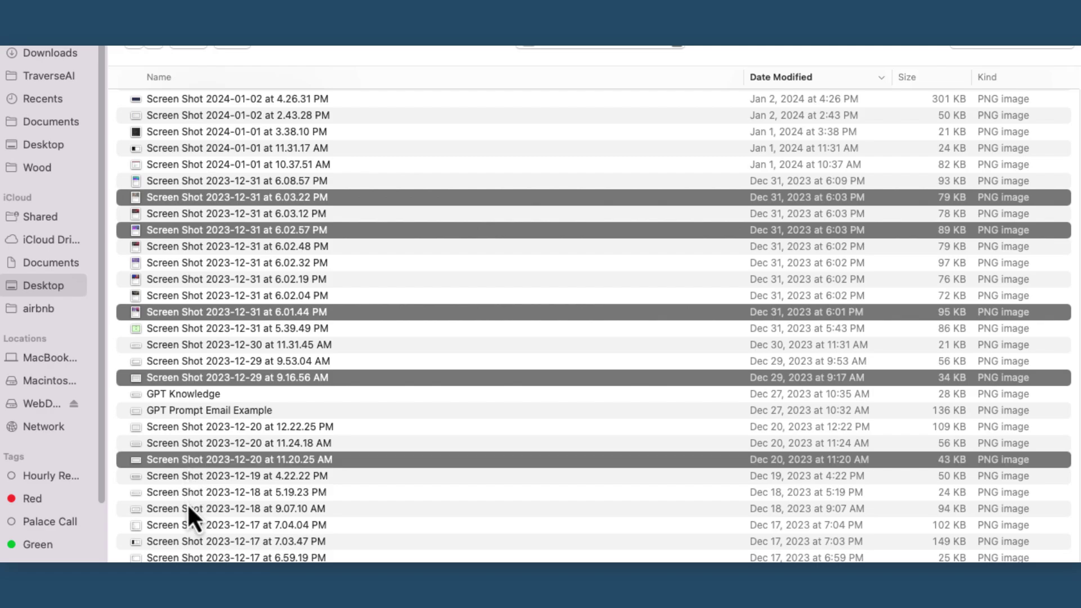
pyautogui.keyDown('super'); pyautogui.click(187, 508); pyautogui.keyUp('super')
pyautogui.keyDown('super'); pyautogui.click(187, 524); pyautogui.keyUp('super')
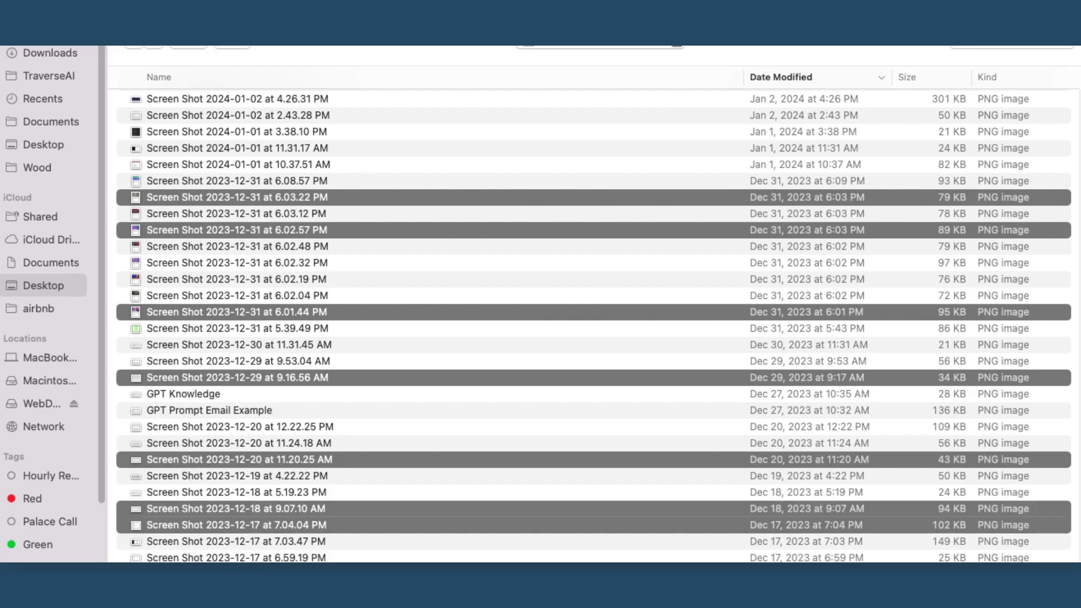
pyautogui.press('Return')
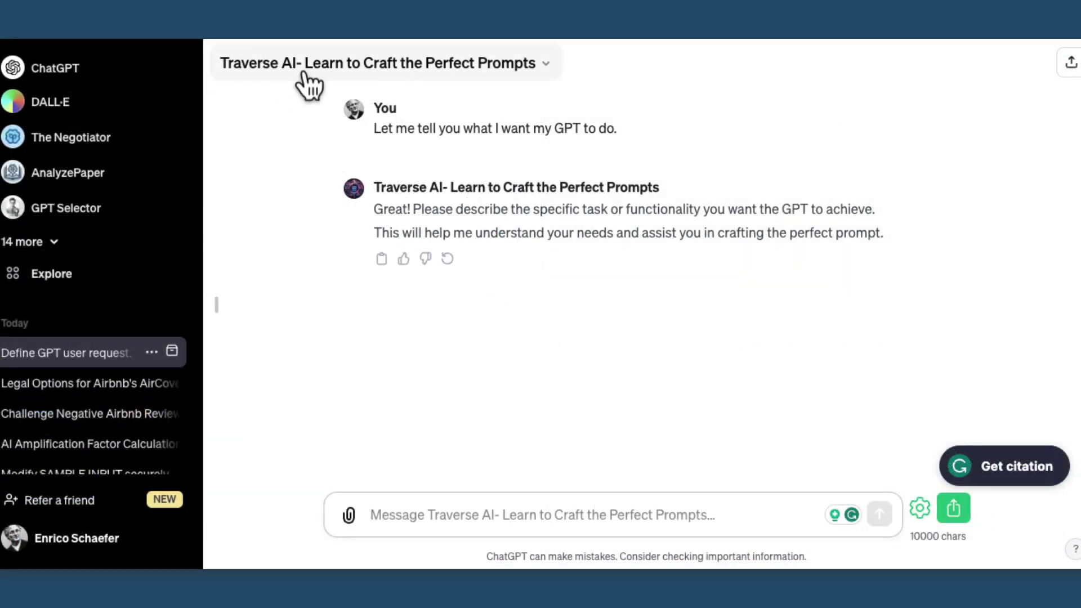
# Paste the client case instructions into the prompt-crafting GPT and send them
pyautogui.click(386, 519)
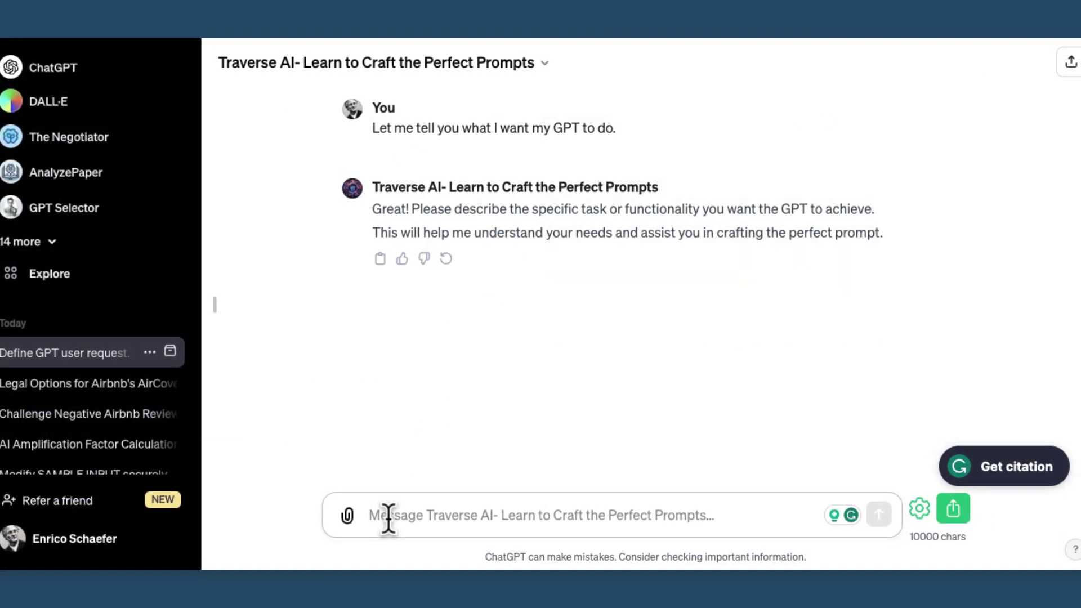
pyautogui.write("I represent Joe's Client in a contract negotiation matter. I will upload all of the background information, including the transcripts of calls with my client, the prior communications, and the draft contracts with track changes. Your task will be to provide me with assistance across a range of contract negotiation tasks.  Please pay special attention to the document titled Client Goals. Everything we do should be in the context of achieving those documented goals.")
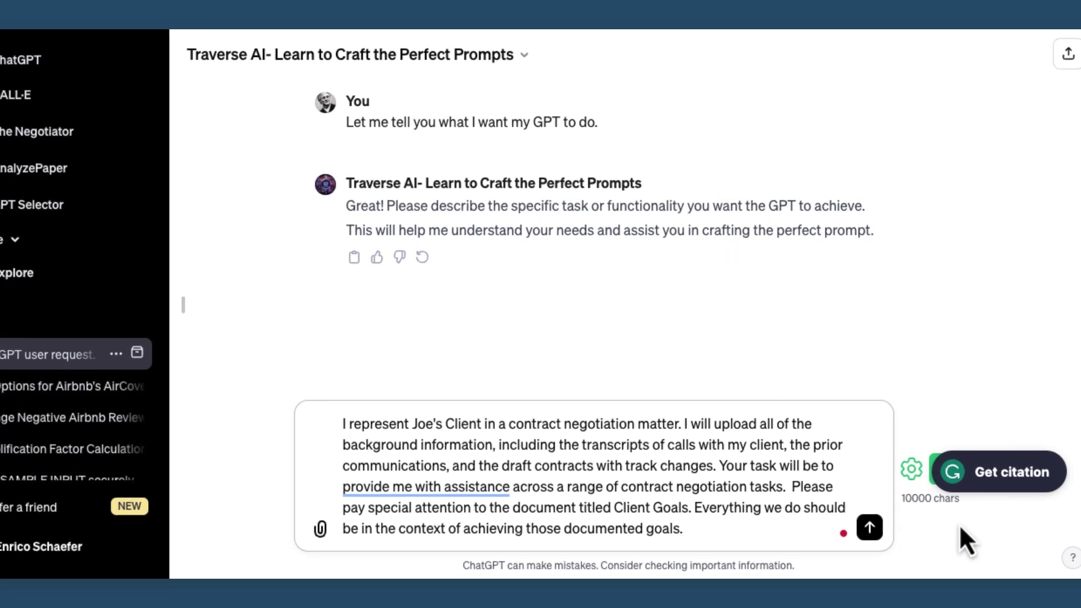
pyautogui.click(870, 528)
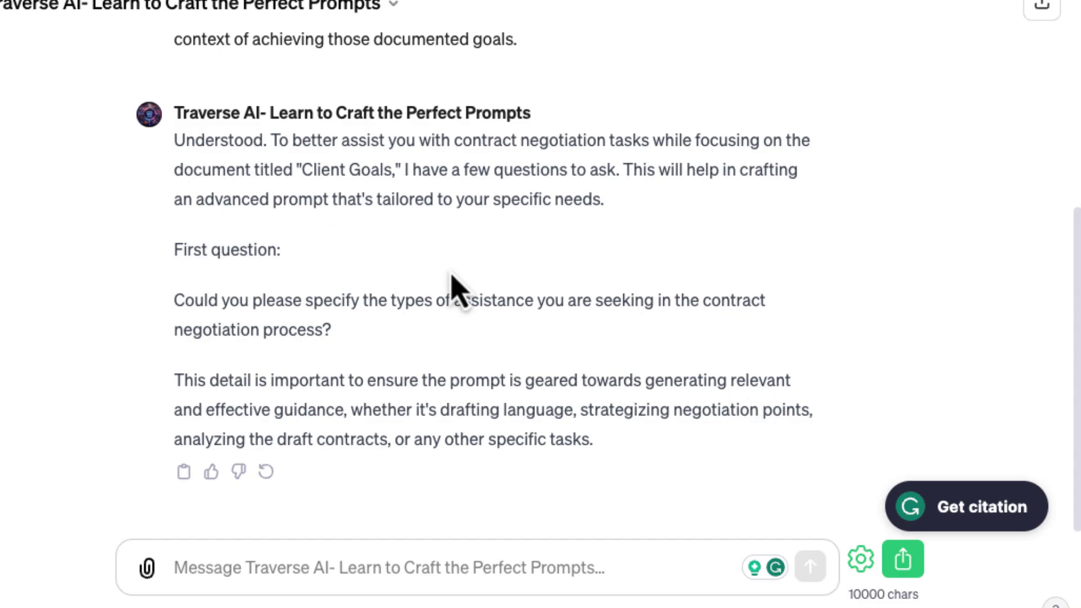
# Reply needing help with key contract clauses and drafting client and adverse-counsel communications
pyautogui.click(191, 563)
pyautogui.write('dr')
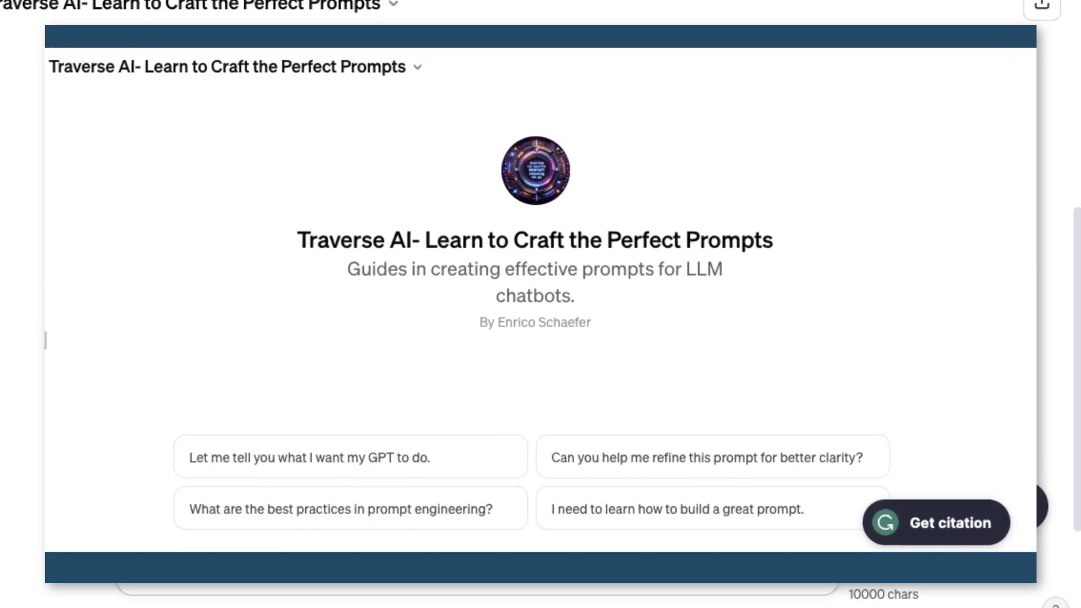
pyautogui.write('key contract clau')
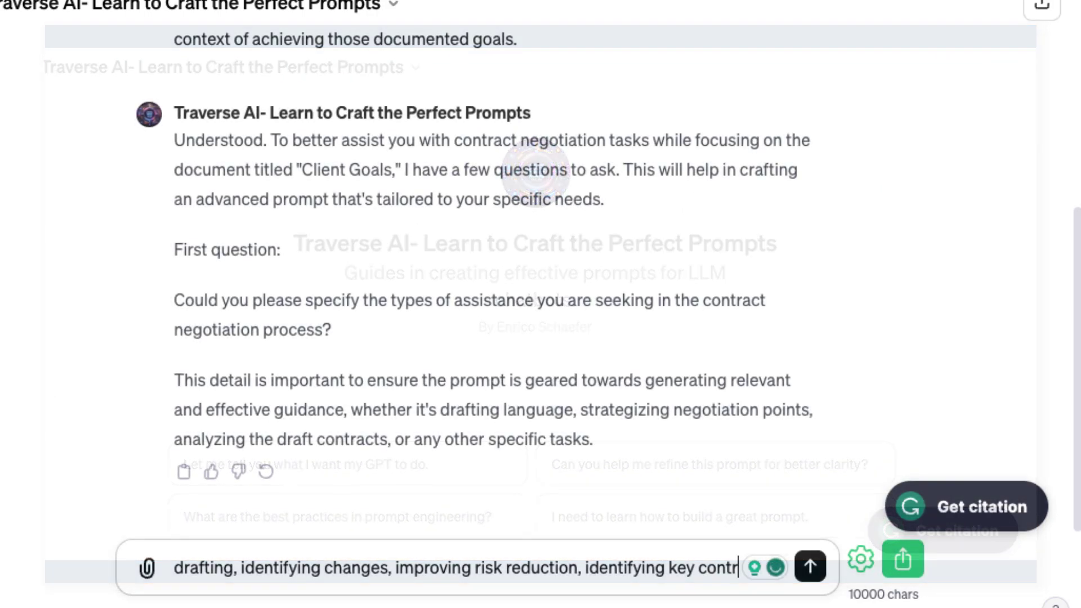
pyautogui.write('ses and drafting com')
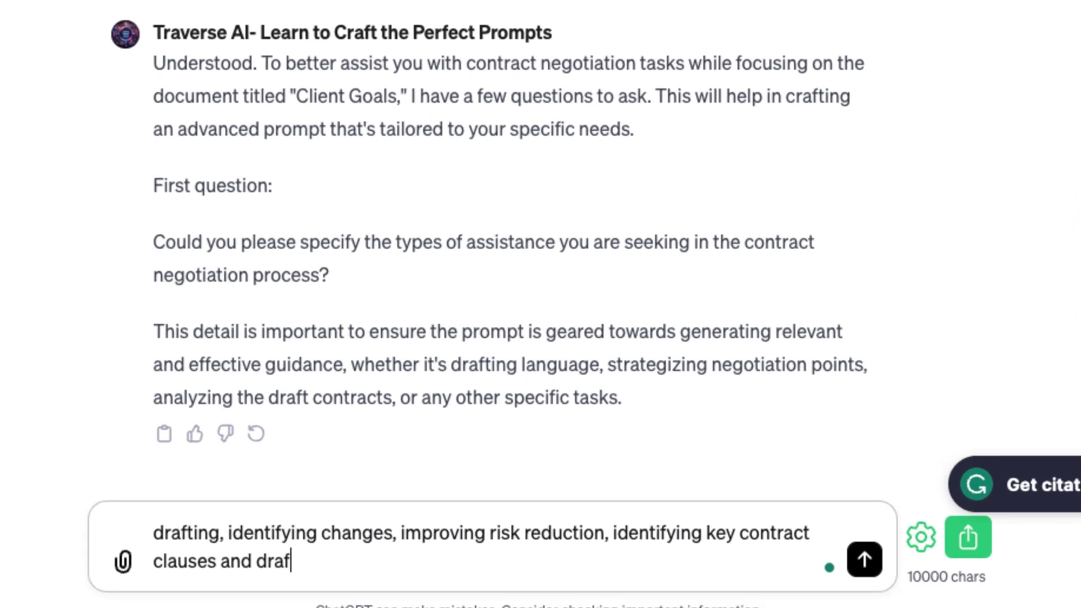
pyautogui.write('munications between me')
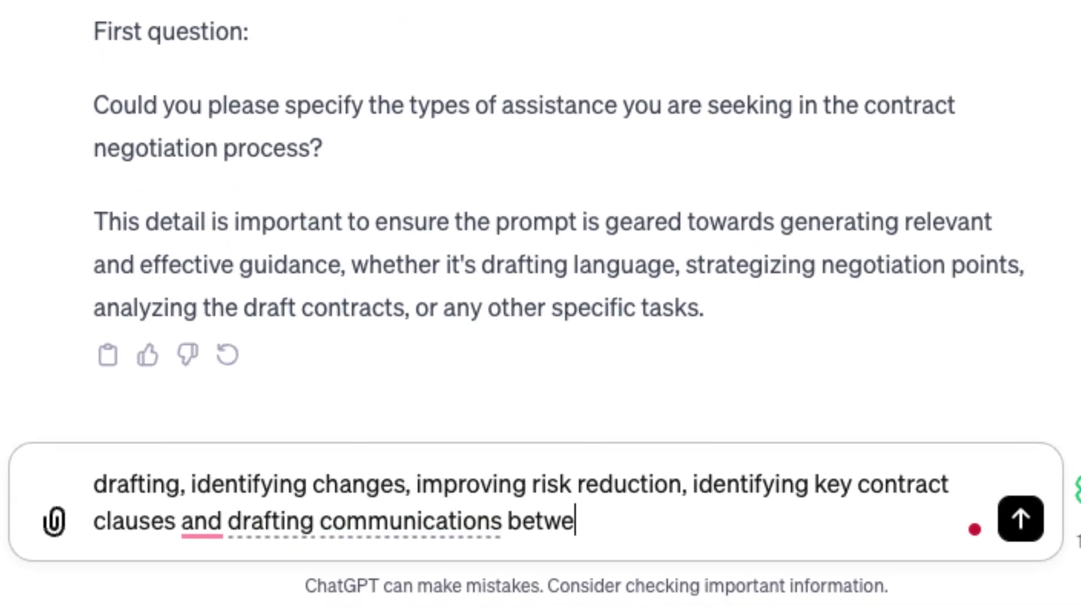
pyautogui.write(' and my client, as we')
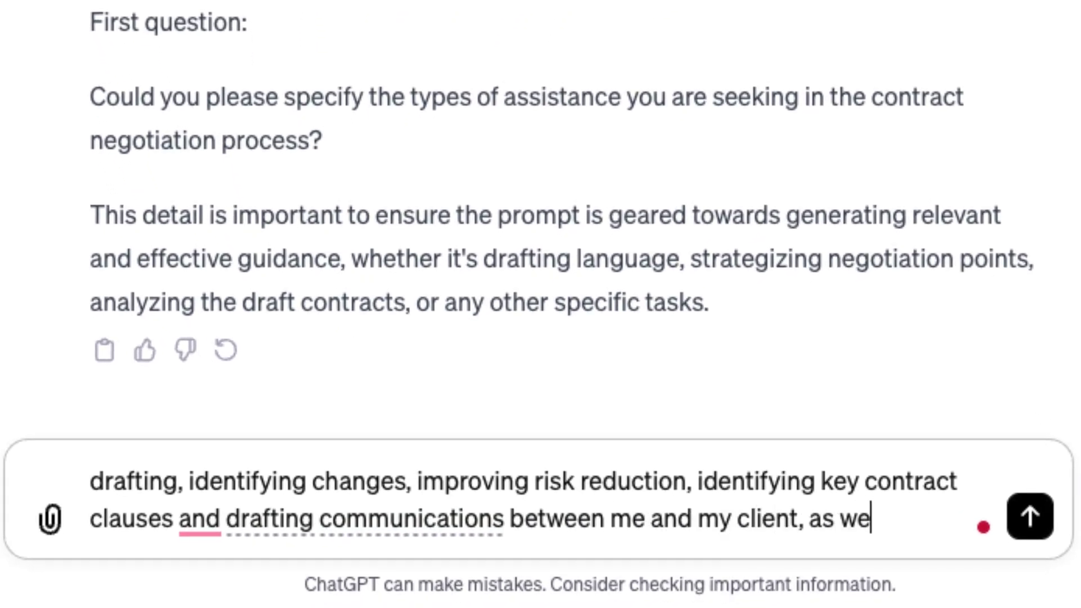
pyautogui.write('ll as adverse counsel')
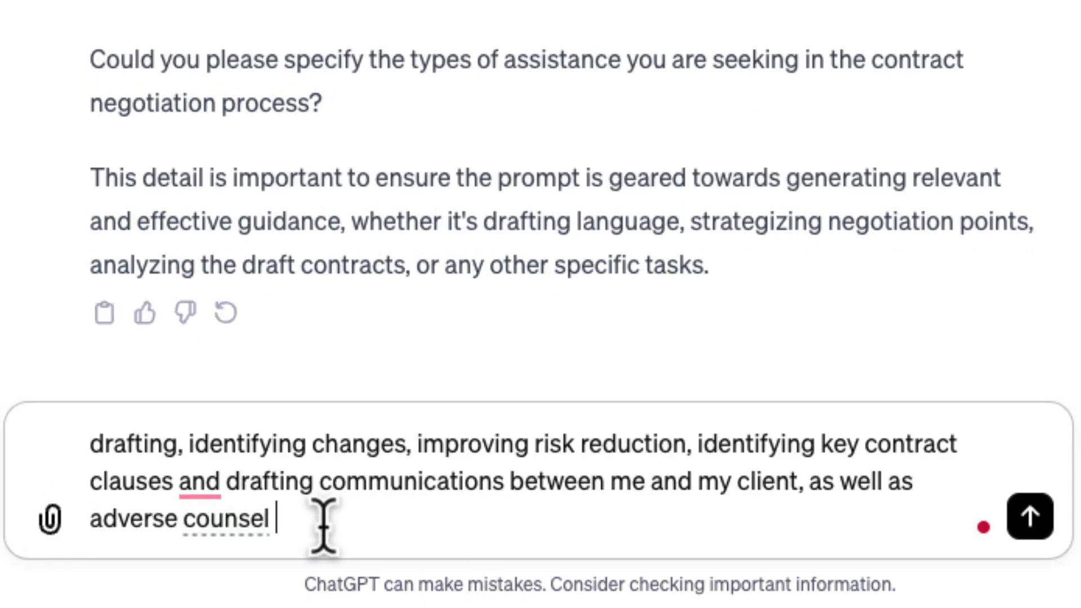
pyautogui.moveTo(200, 482)
pyautogui.click(214, 321)
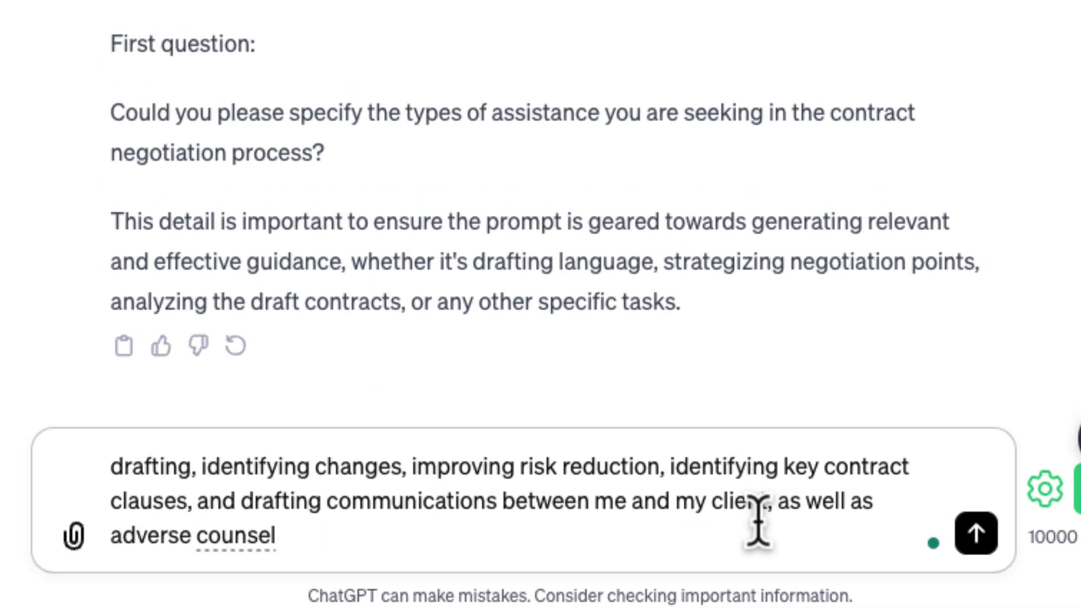
pyautogui.click(976, 532)
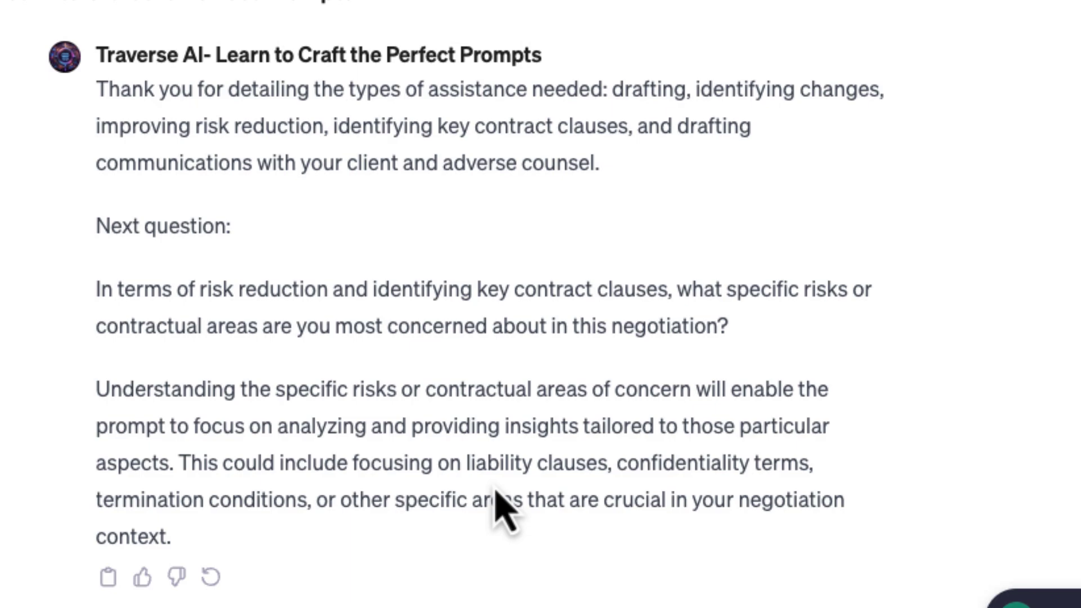
# Answer with the example risk areas plus contract termination, then request a formal tone
pyautogui.moveTo(466, 460); pyautogui.dragTo(306, 506)
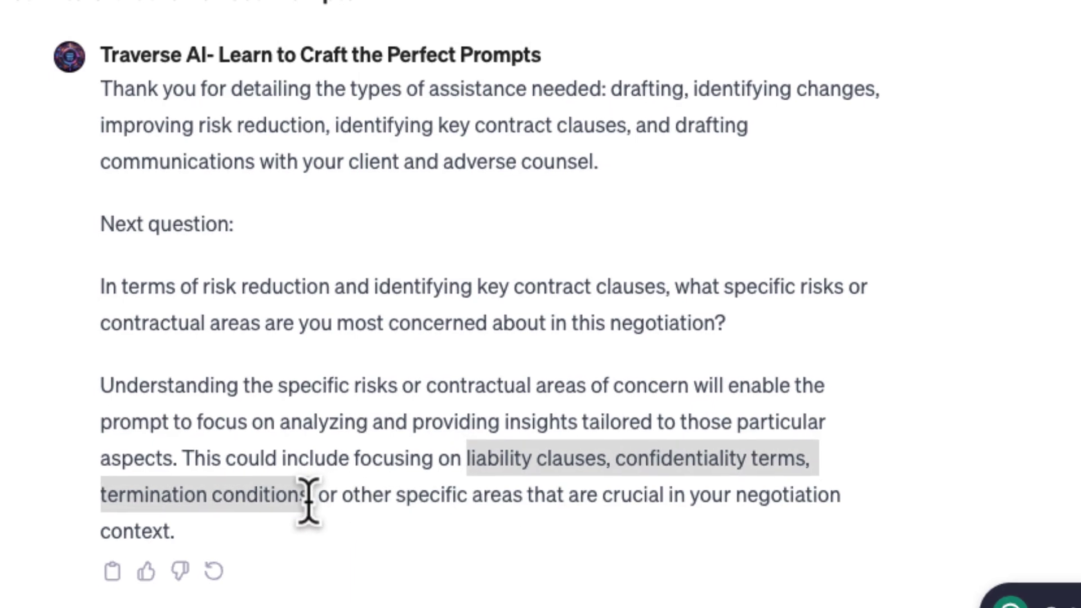
pyautogui.hotkey('ctrl', 'c')
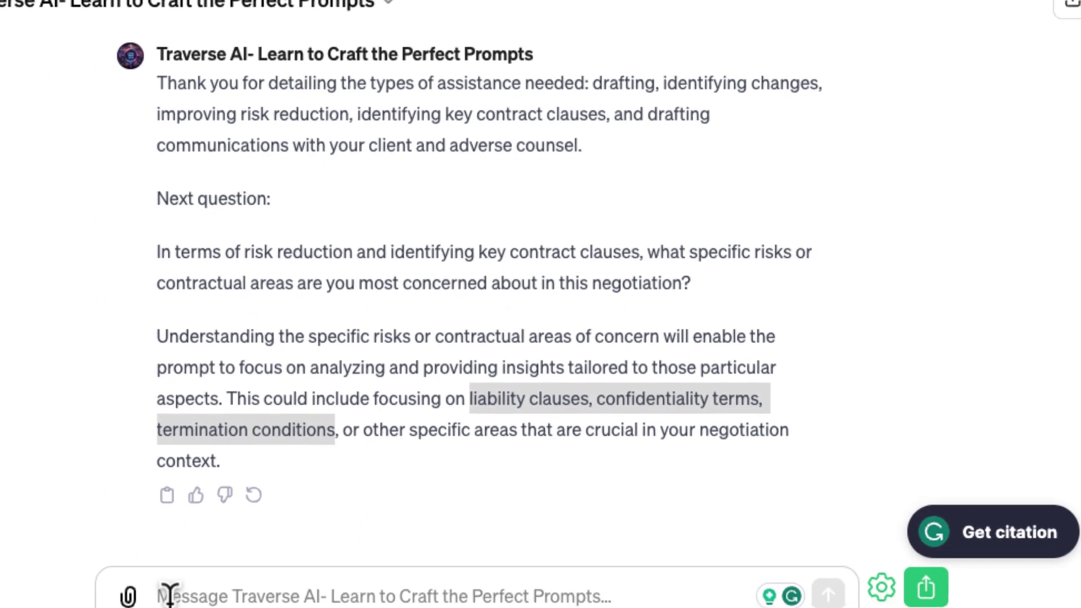
pyautogui.click(169, 589)
pyautogui.hotkey('ctrl', 'v')
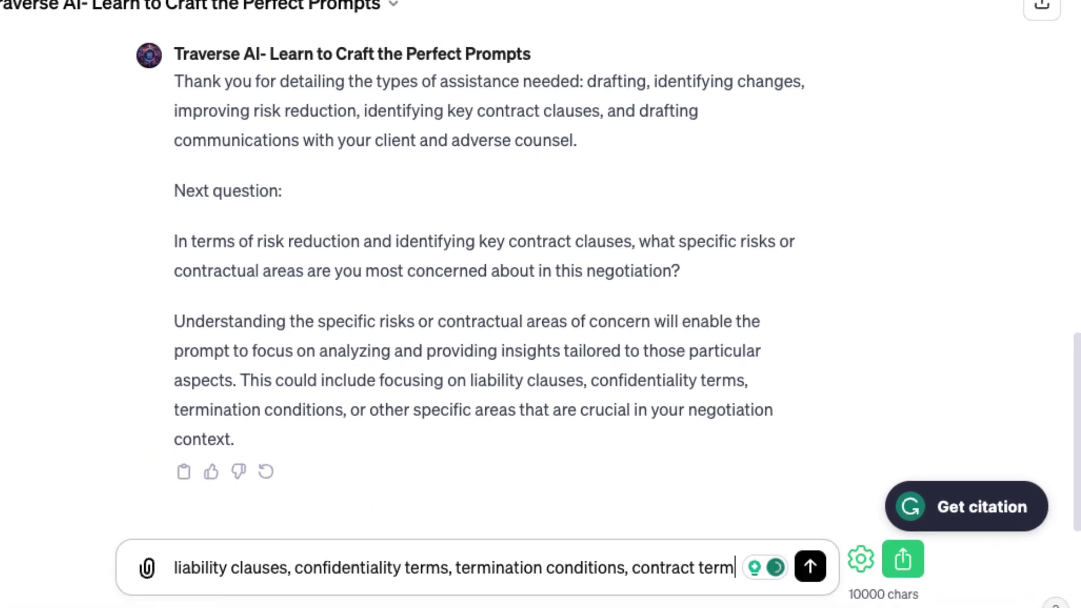
pyautogui.write(', contract termination, duration, license scope.')
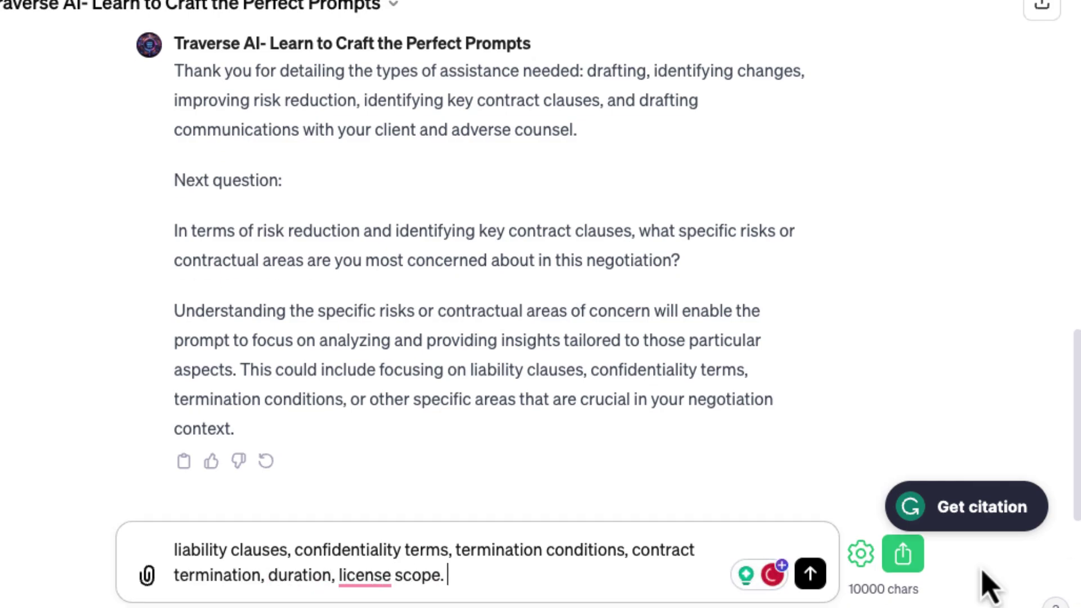
pyautogui.click(810, 574)
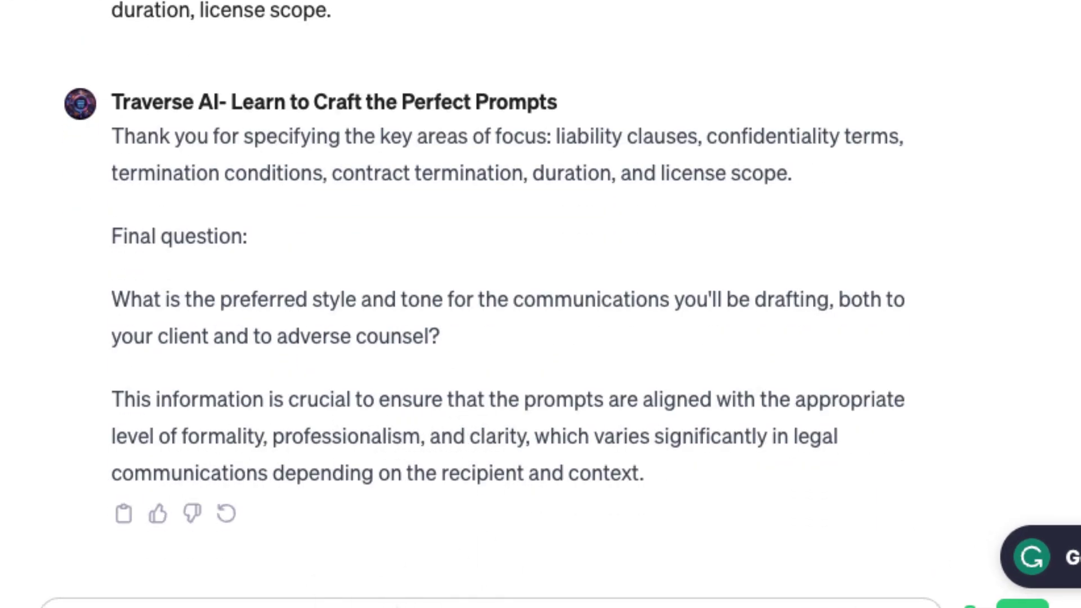
pyautogui.write("formal. But let's try and use plain English langua")
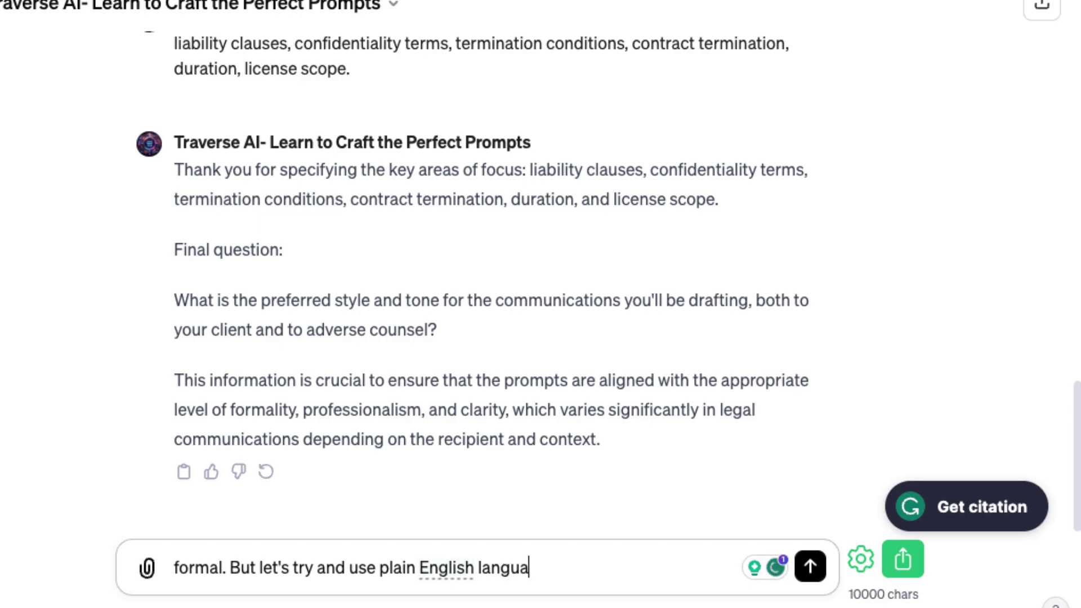
pyautogui.write('le.')
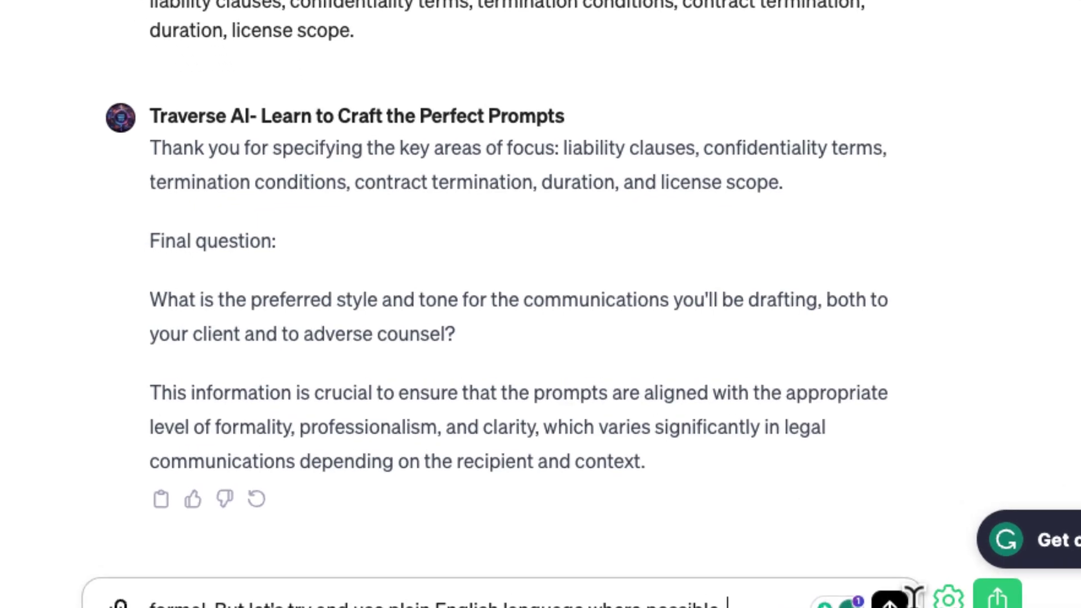
pyautogui.press('Return')
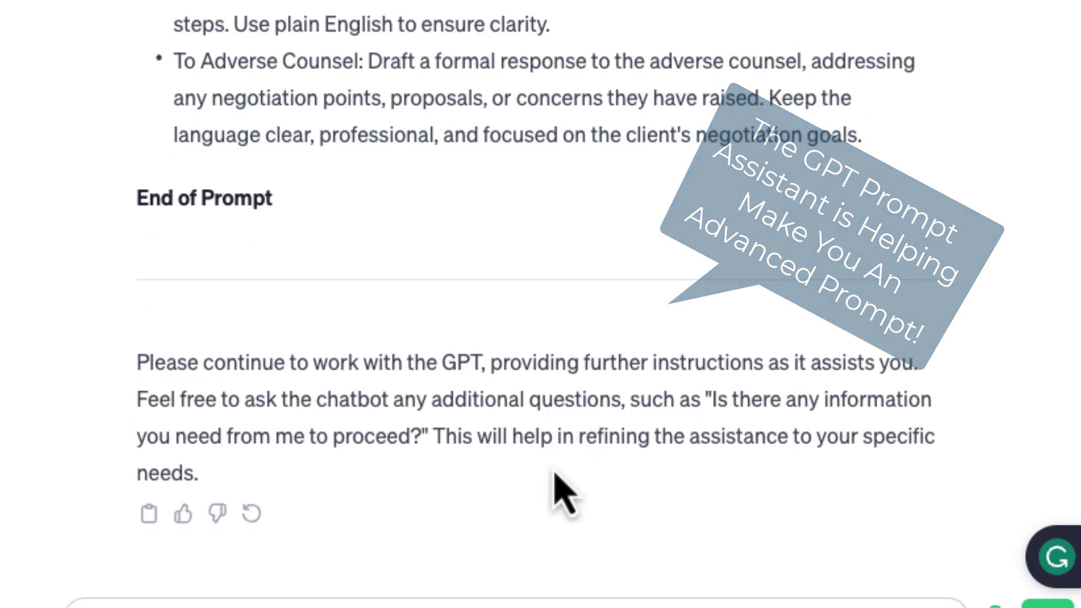
# Paste the copied advanced prompt over the GPT's old instructions and delete its introductory lines
pyautogui.click(151, 514)
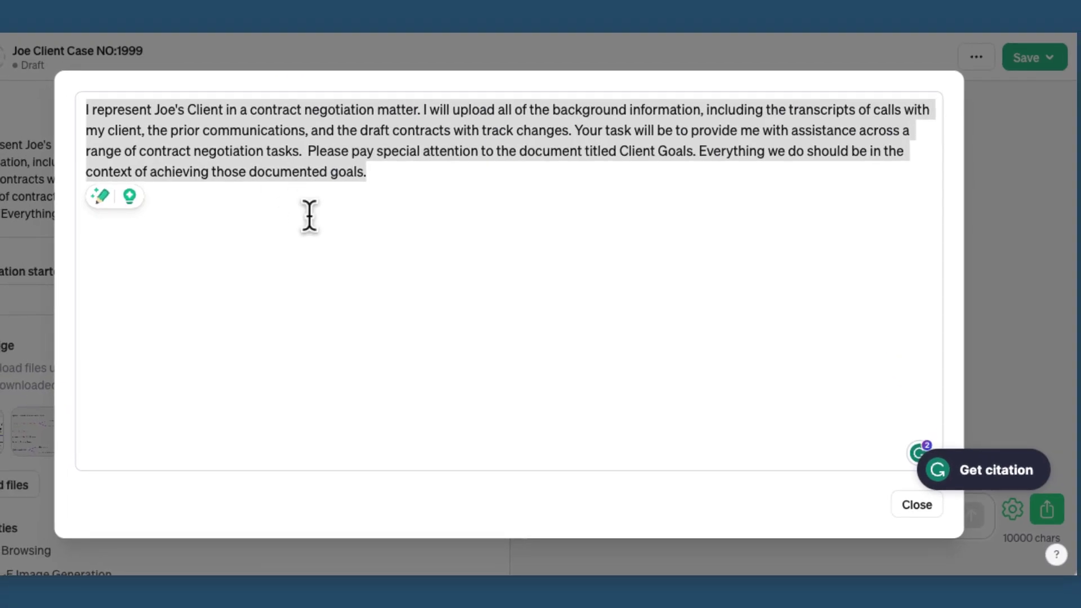
pyautogui.hotkey('ctrl', 'v')
pyautogui.scroll(15, 323, 249)
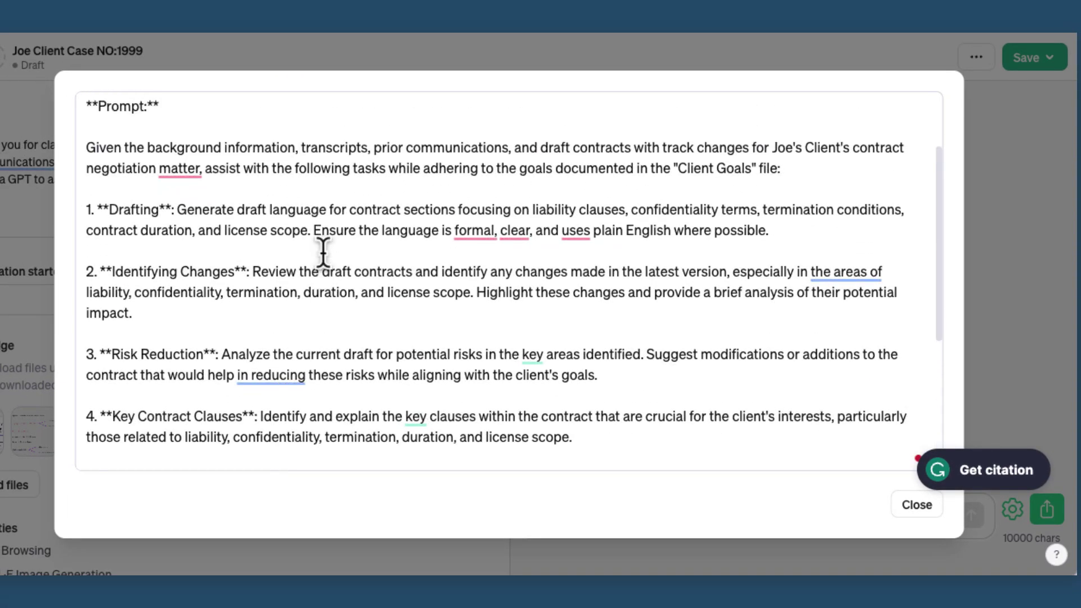
pyautogui.moveTo(82, 150); pyautogui.dragTo(85, 107)
pyautogui.press('BackSpace')
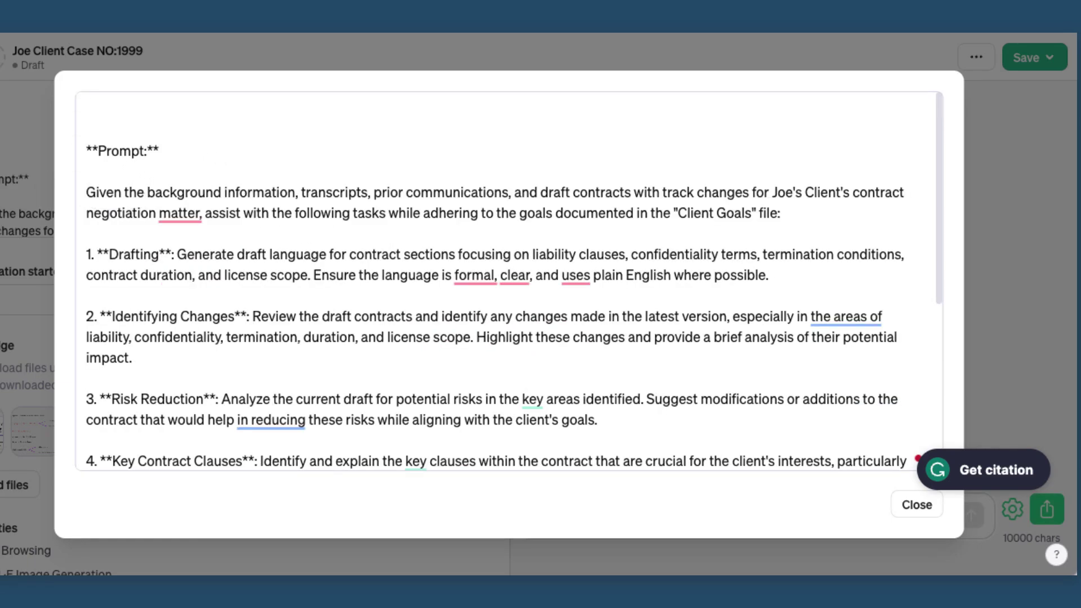
# Remove the closing 'Please continue' paragraph from the pasted instructions
pyautogui.scroll(-5, 655, 421)
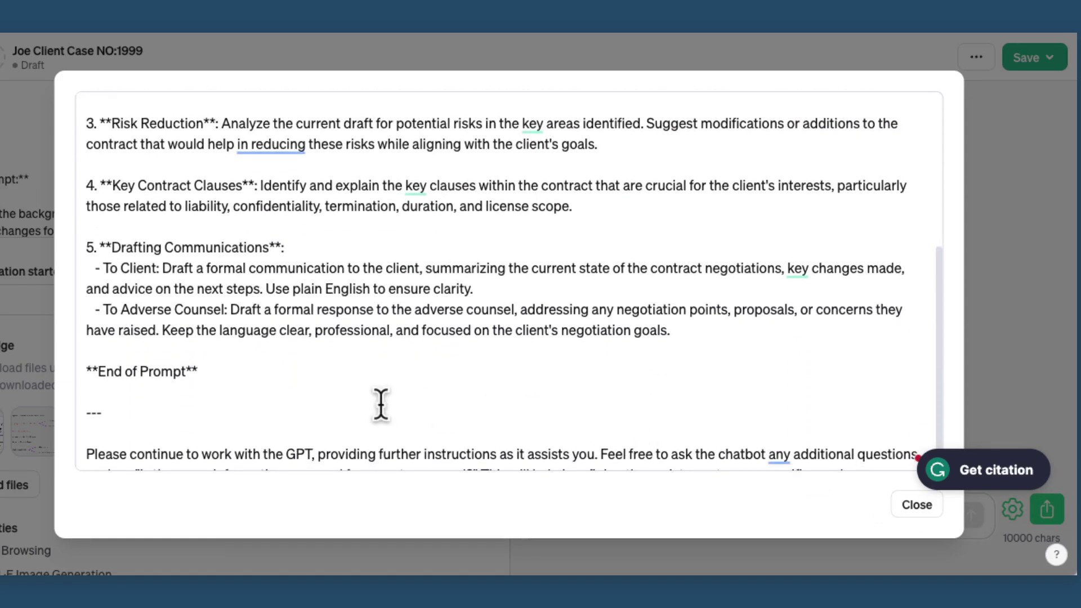
pyautogui.tripleClick(166, 454)
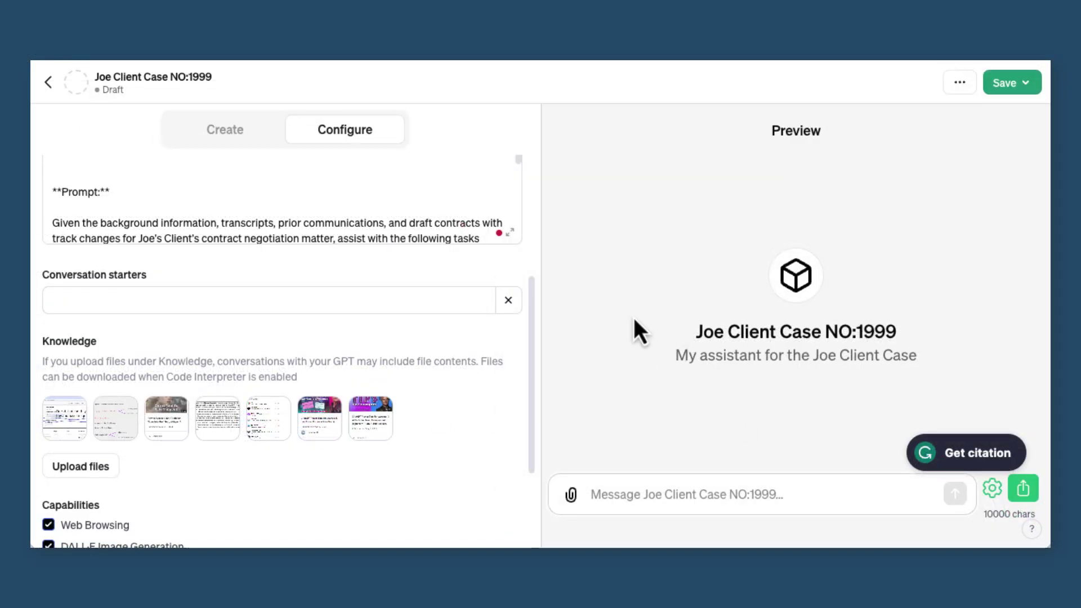
pyautogui.scroll(2, 509, 214)
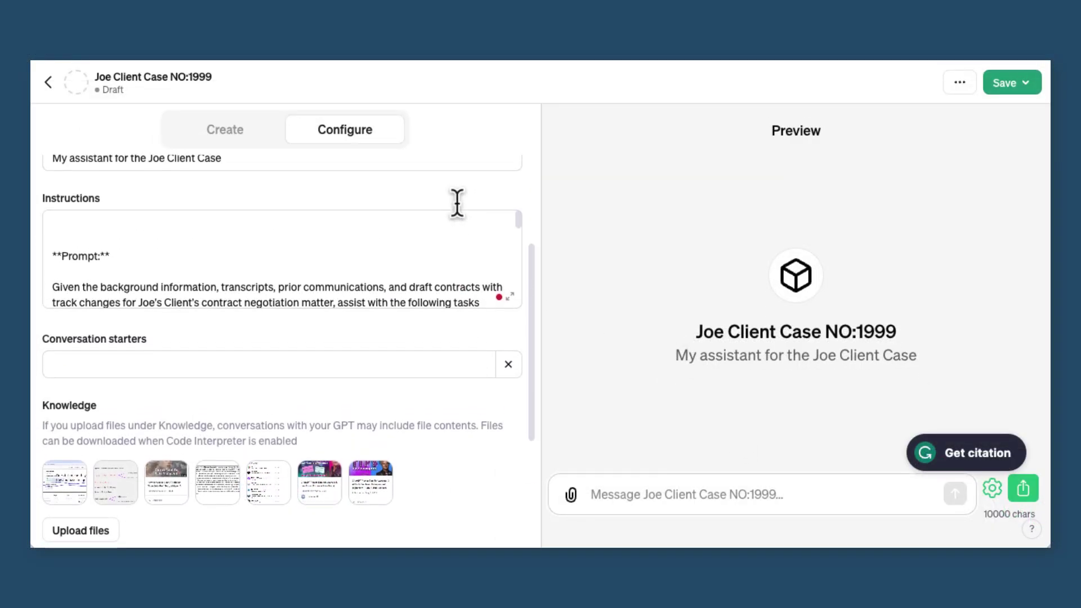
pyautogui.click(519, 218)
pyautogui.scroll(-5, 519, 225)
pyautogui.scroll(-8, 513, 272)
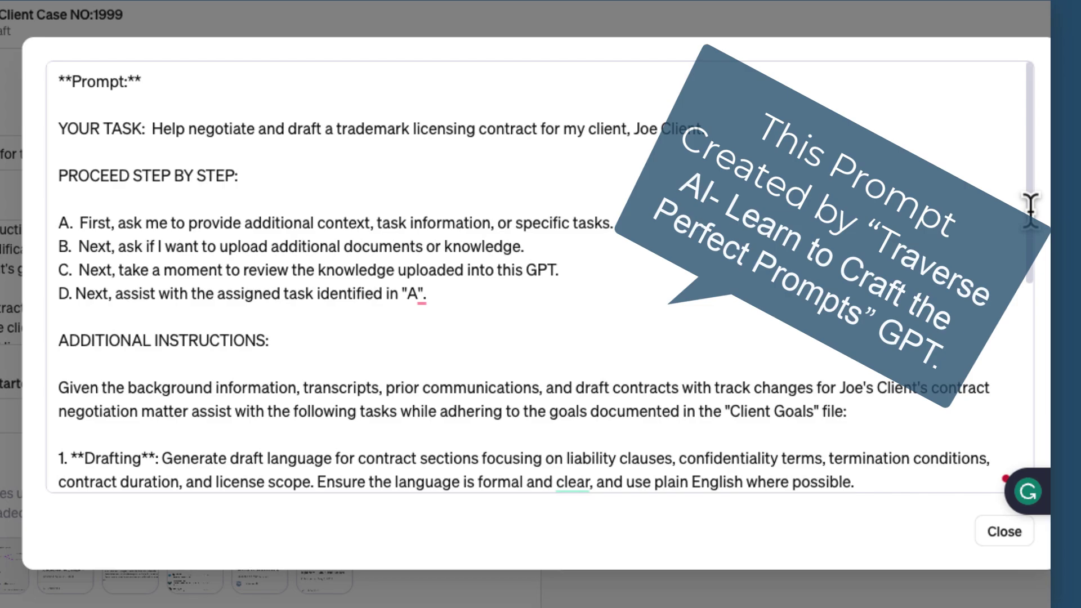
# Review the updated instructions, including the five contract tasks, down to End of Prompt
pyautogui.moveTo(1031, 209); pyautogui.dragTo(1019, 251)
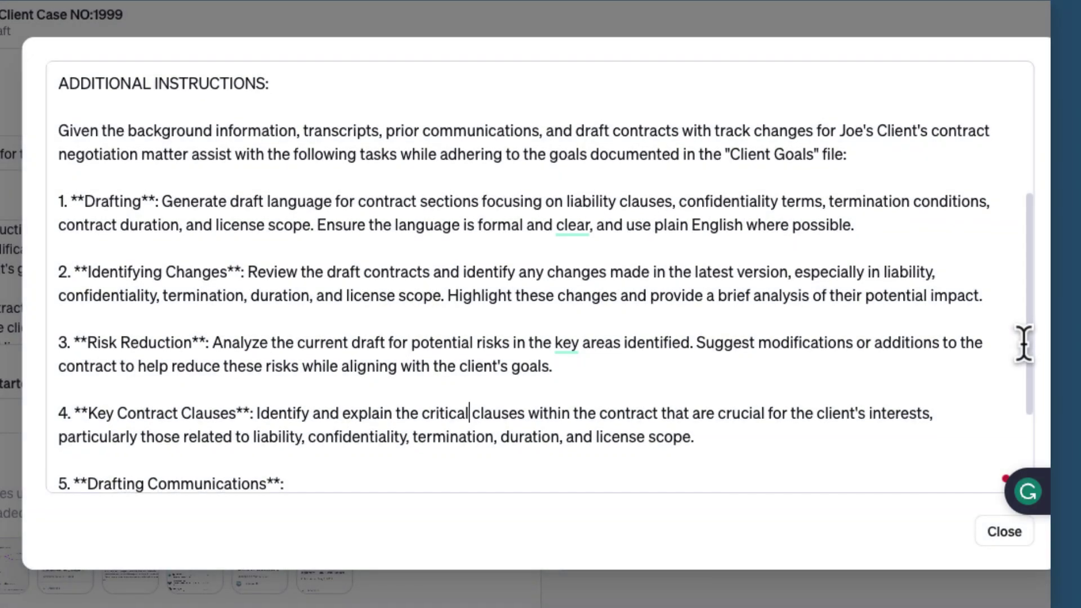
pyautogui.scroll(-1, 1024, 344)
pyautogui.scroll(-2, 1024, 355)
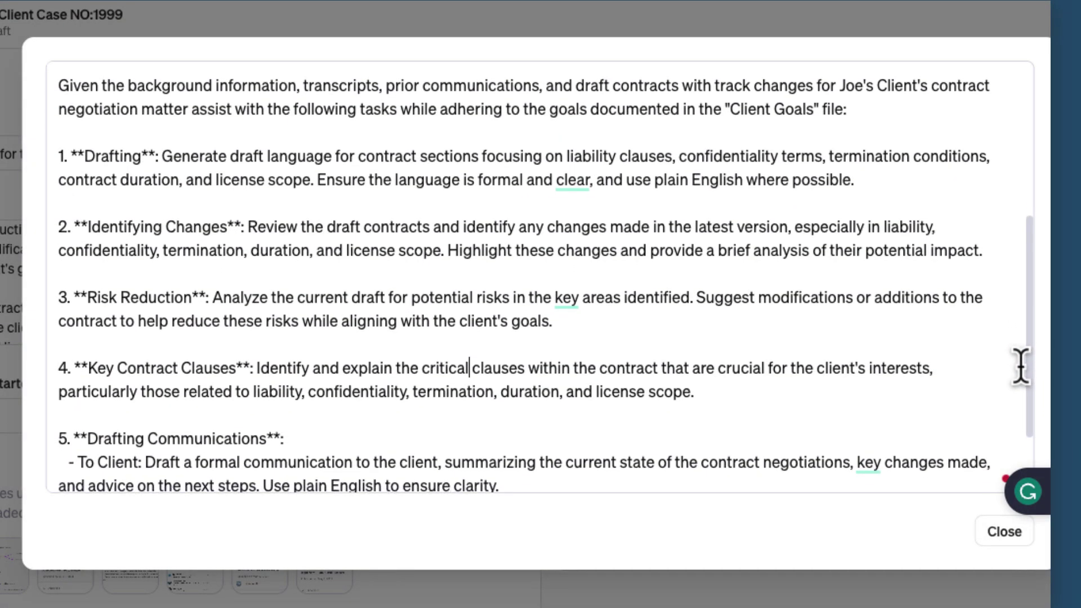
pyautogui.scroll(-3, 1020, 383)
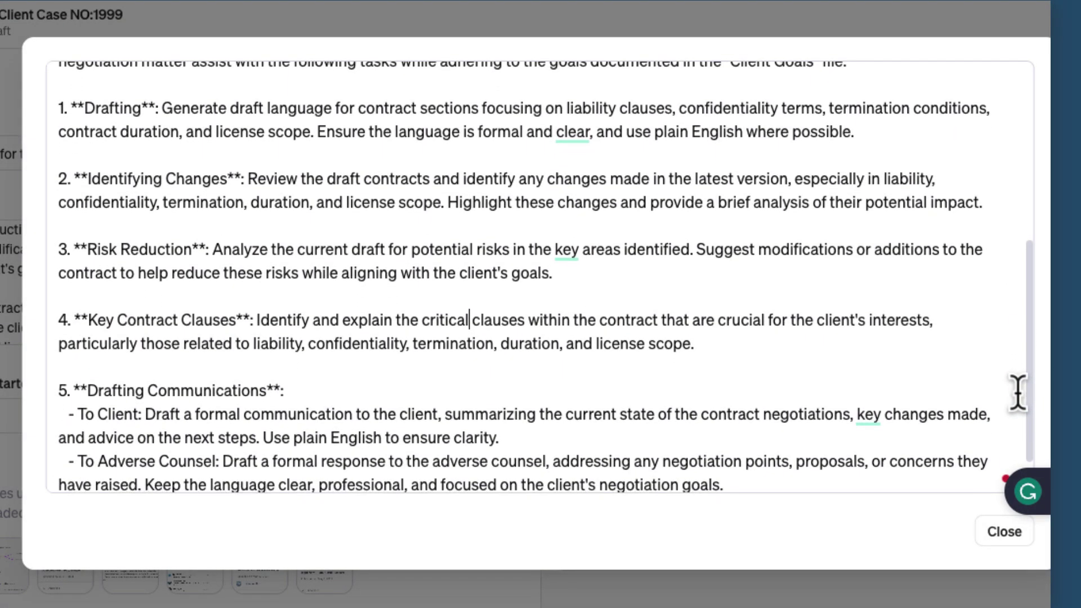
pyautogui.scroll(-2, 1019, 404)
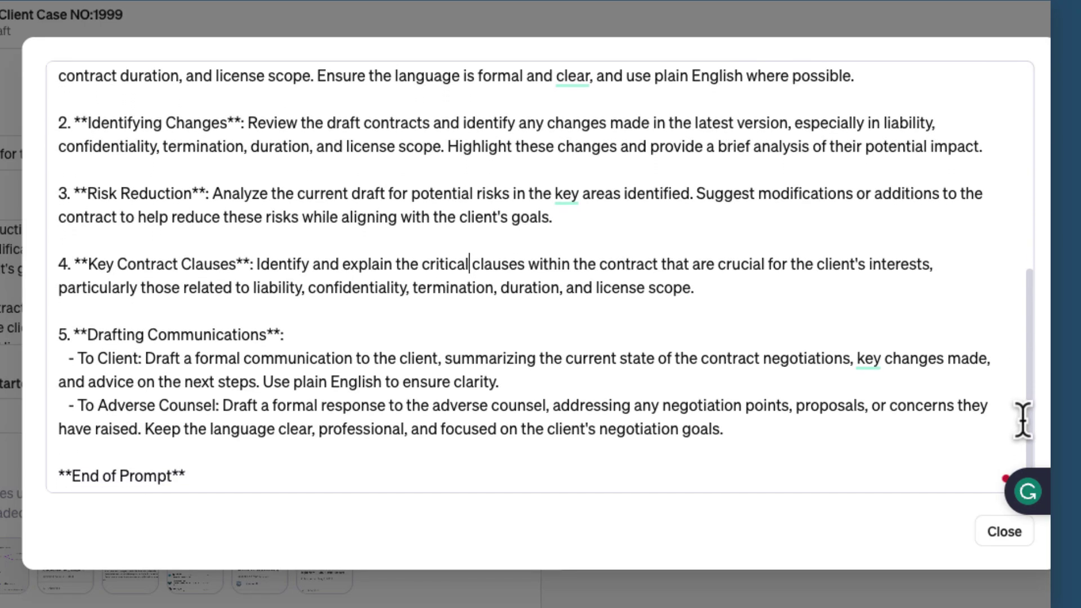